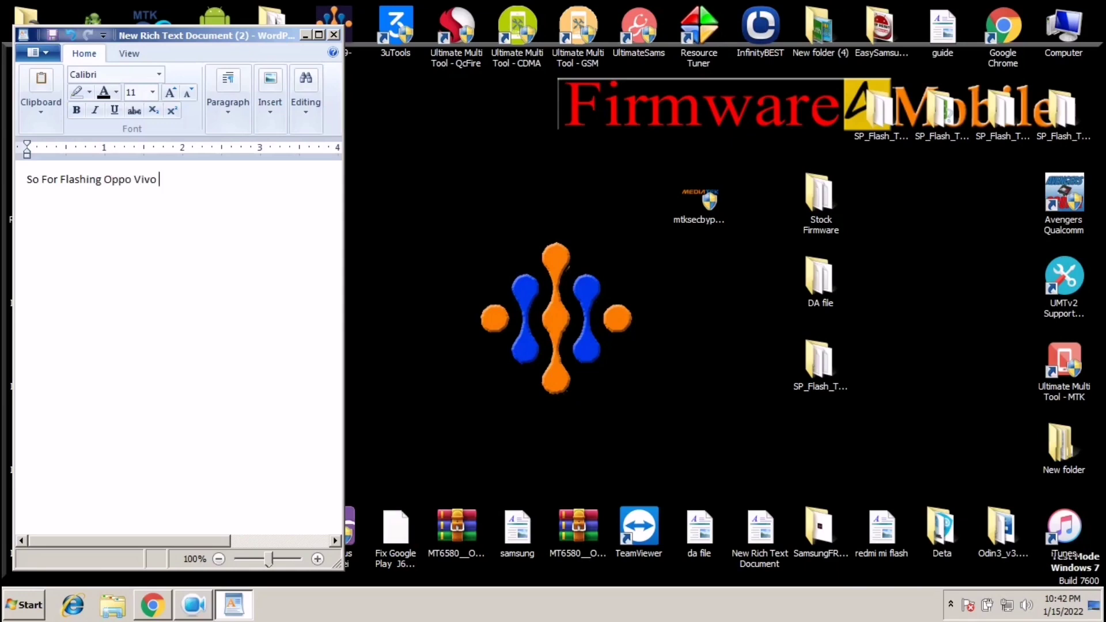
Finish the opening line with "& Tecno Infinix Latest Phone" and add "You Need To Install MTK All In One USB Derivers On Your PC" below.
{"action": "type", "text": "Latest Phone"}
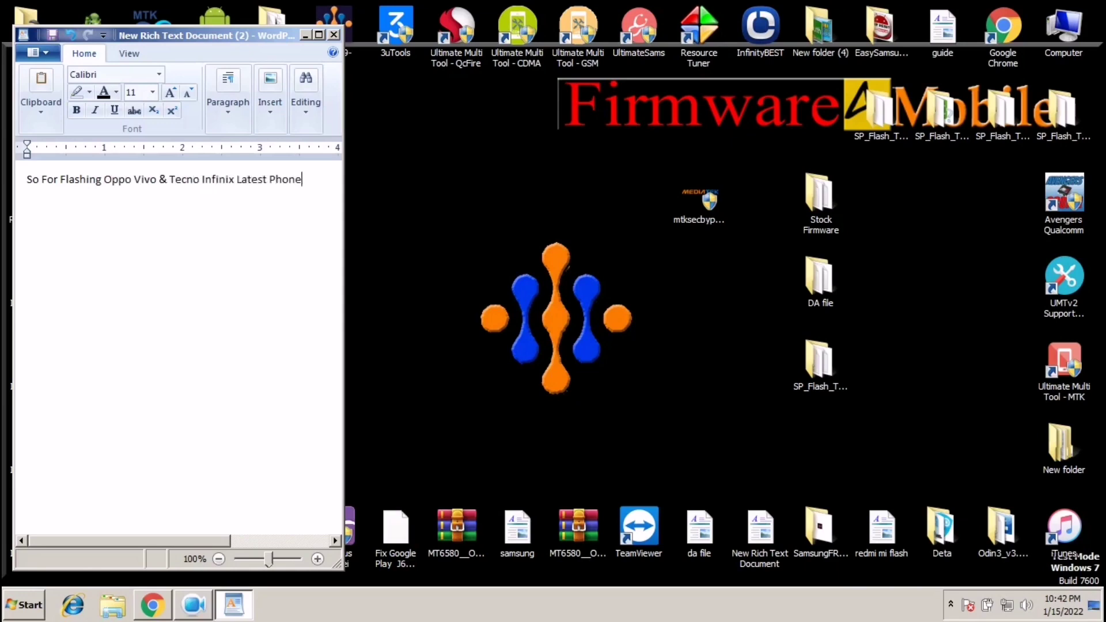
{"action": "key", "text": "Return"}
{"action": "type", "text": "You Need To Install MTK All In One USB Derivers On Your PC "}
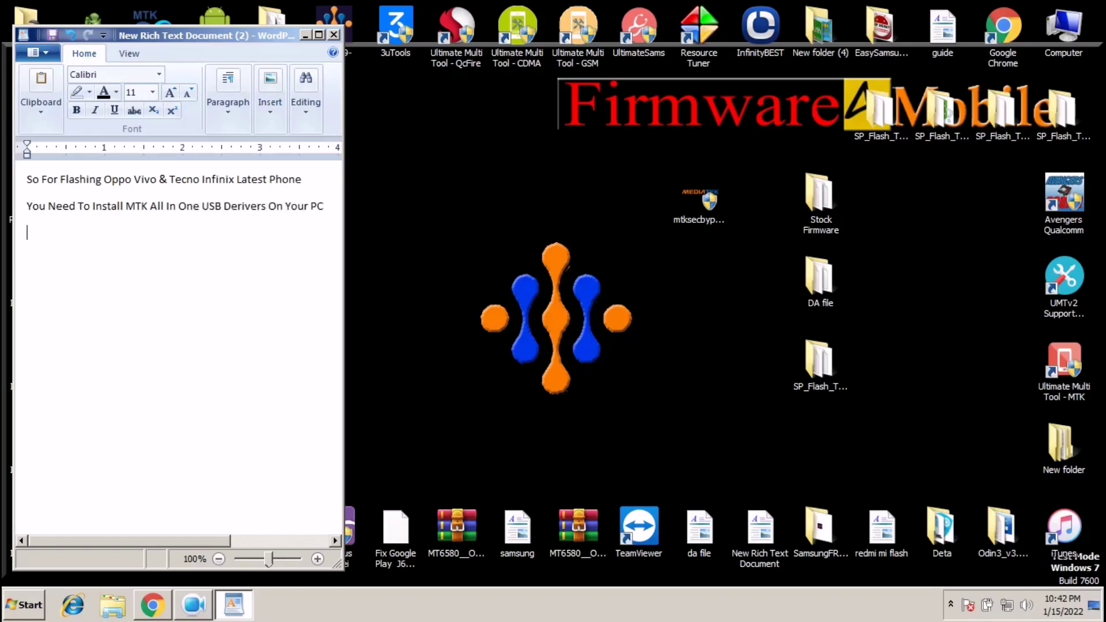
{"action": "type", "text": "7 Must Be Install LibUsb"}
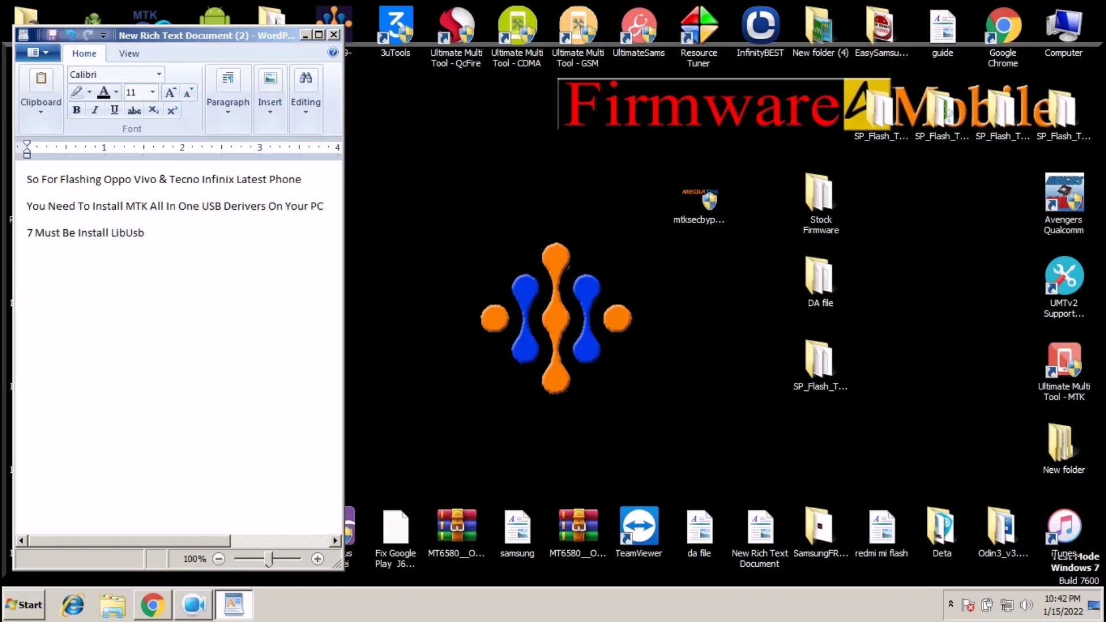
{"action": "type", "text": " Setup"}
Add the lines "7 Must Be Install LibUsb Setup" and "Then Open MTk Auth Bypass Tool" to the flashing instructions.
{"action": "key", "text": "Return"}
{"action": "type", "text": "Then Open MTk Auth Bypass Tool"}
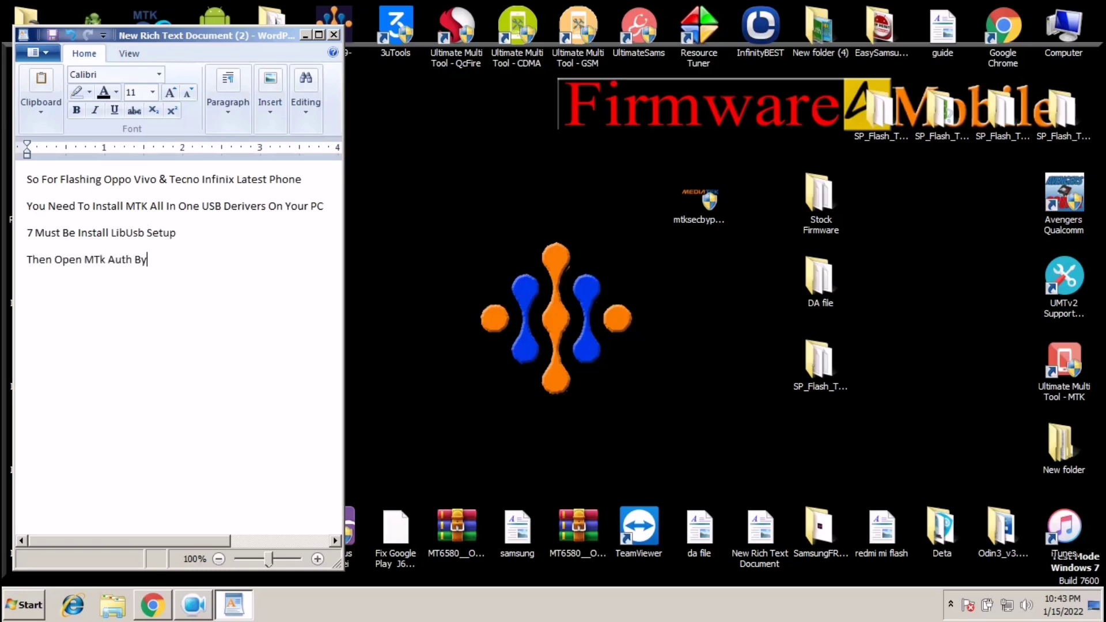
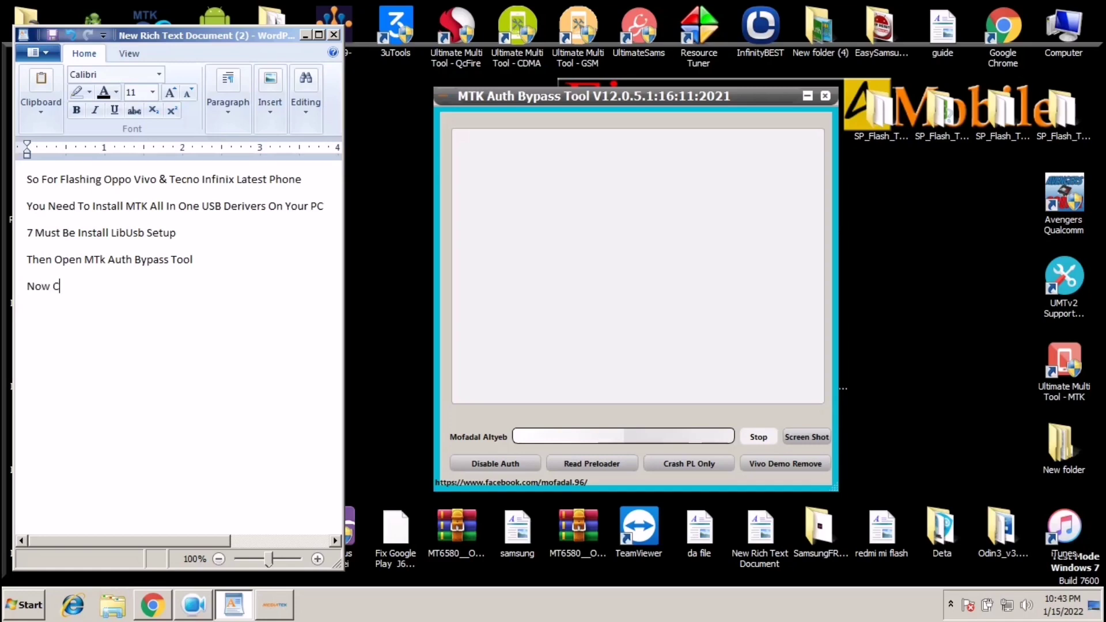
Complete the line "Now Click On Disable Auth" below the auth bypass tool instruction.
{"action": "type", "text": "lick OnDisable Auth"}
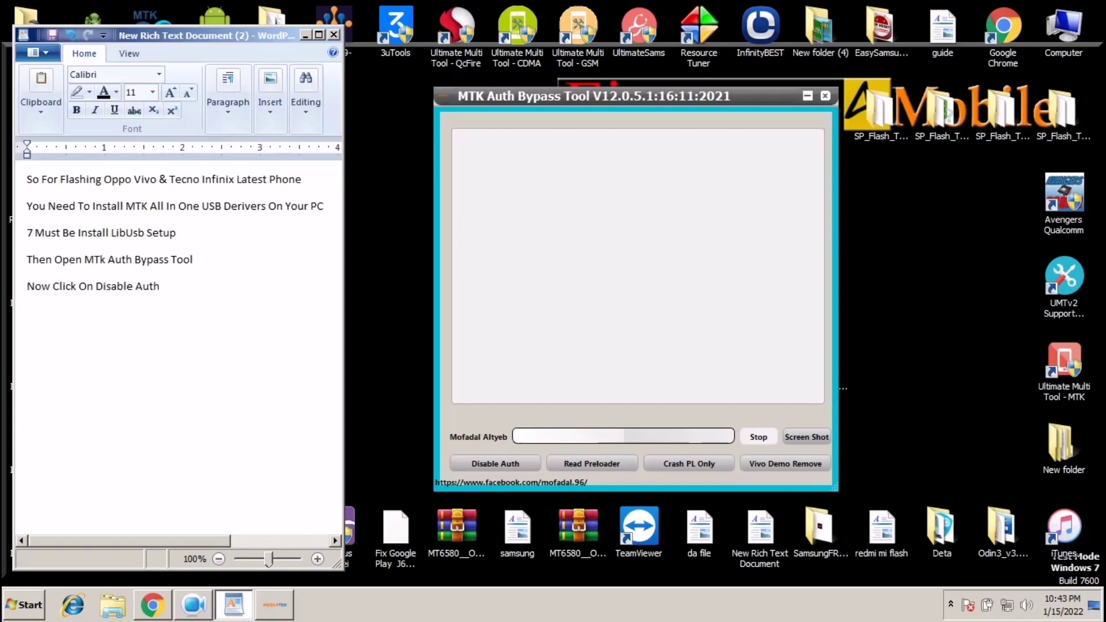
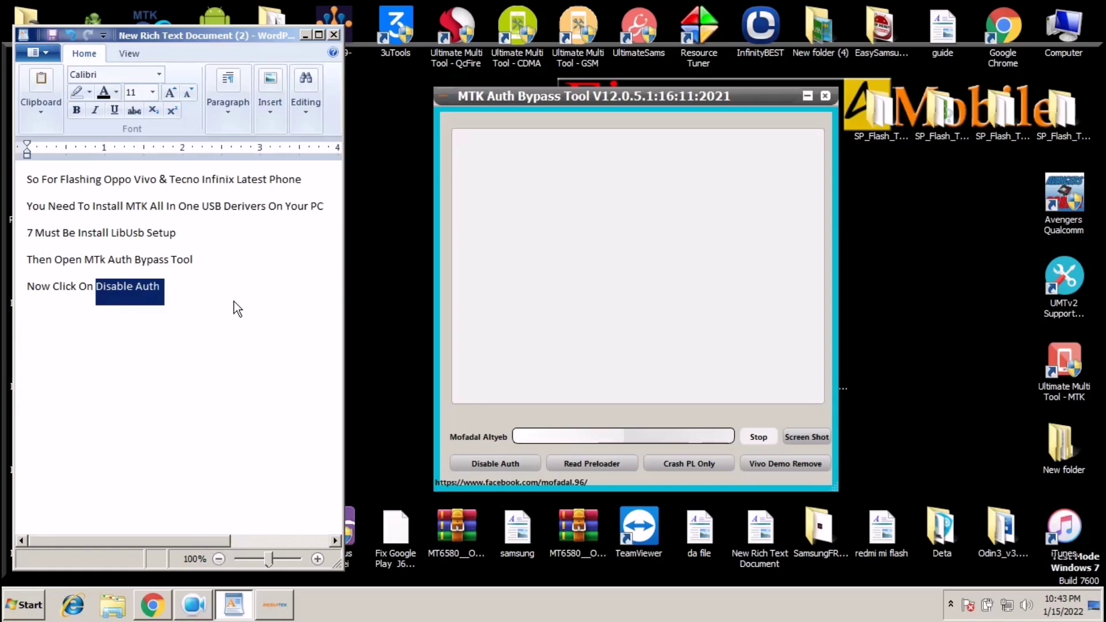
Add the line "After Click on Disable Auth Connect Power Off Mobile" below the Disable Auth instruction.
{"action": "left_click", "coordinate": [235, 309]}
{"action": "key", "text": "Return"}
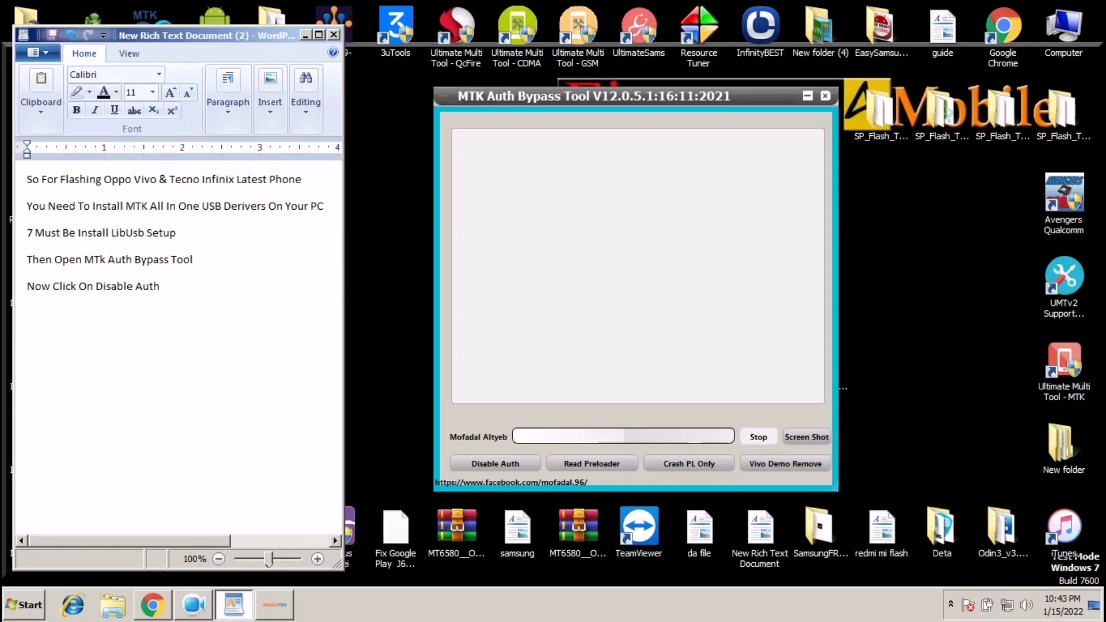
{"action": "type", "text": "fter Click on Disable Auth "}
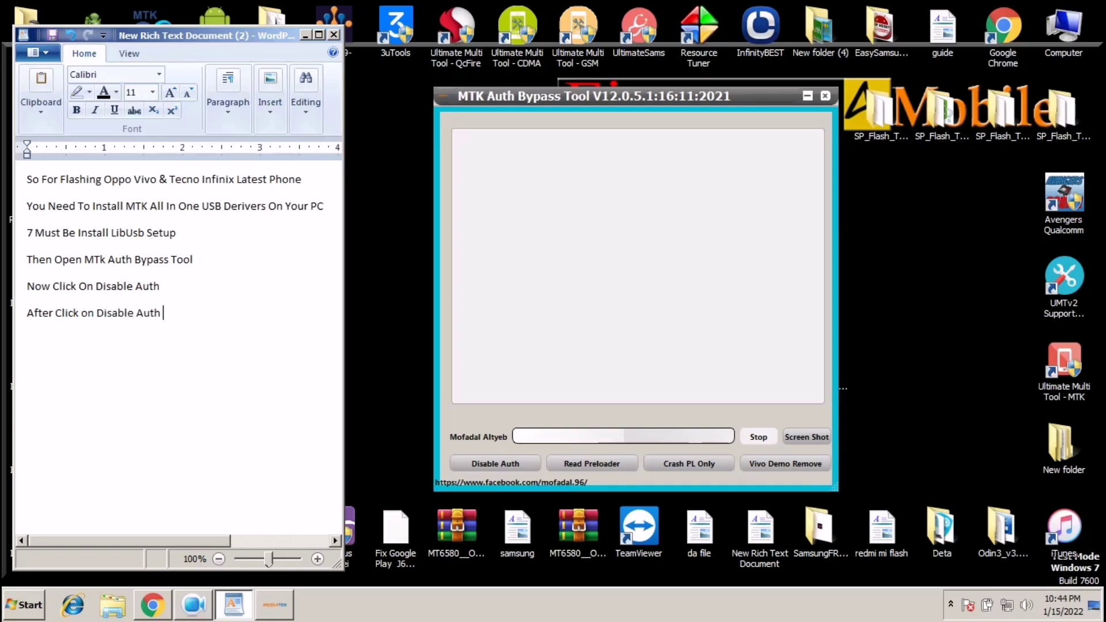
{"action": "type", "text": "Connect Power Off Mobile"}
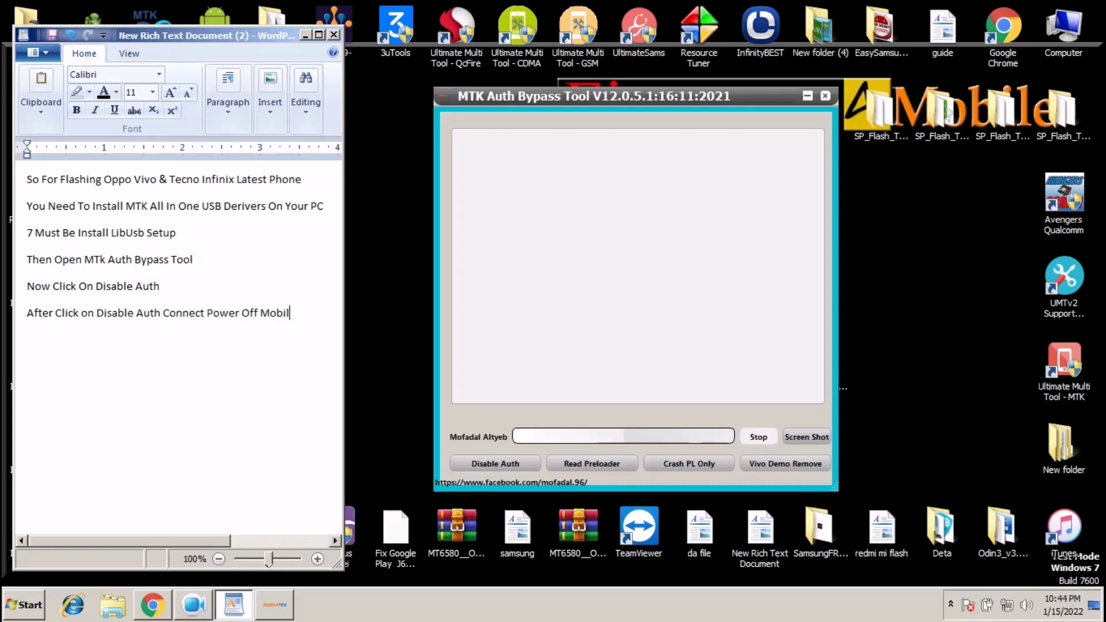
Add the line "By Pressing Both Volume Key" below the instruction to connect the powered-off mobile.
{"action": "key", "text": "Return"}
{"action": "type", "text": "By Click"}
{"action": "key", "text": "BackSpace"}
{"action": "key", "text": "BackSpace"}
{"action": "key", "text": "BackSpace"}
{"action": "key", "text": "BackSpace"}
{"action": "key", "text": "BackSpace"}
{"action": "key", "text": "BackSpace"}
{"action": "type", "text": "Pressing Both Volume Key"}
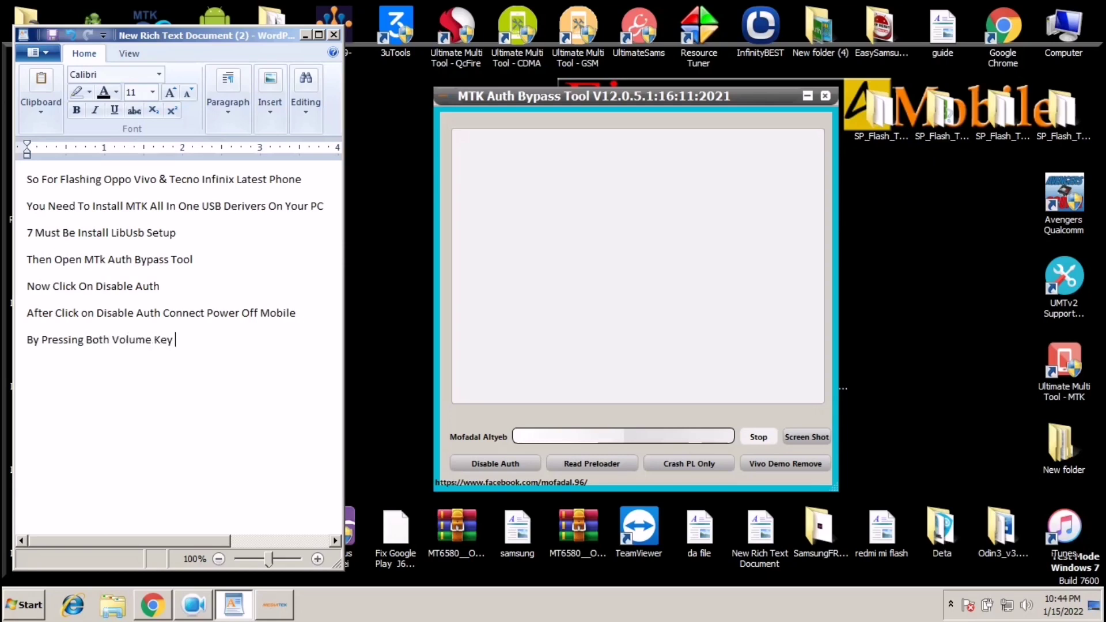
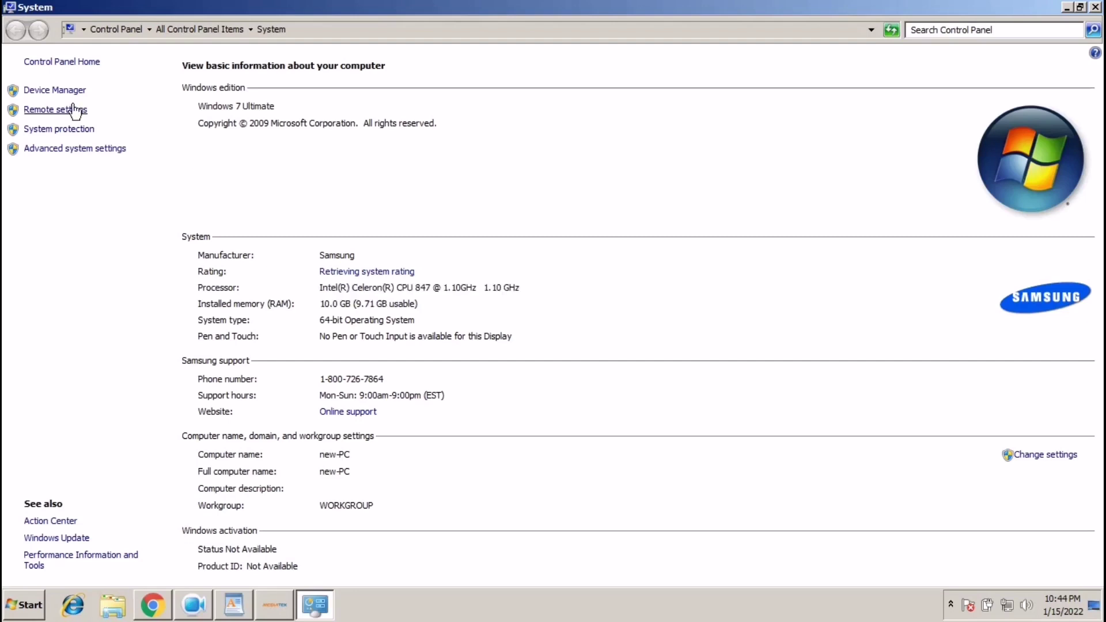
Open Device Manager from the computer's system information page.
{"action": "left_click", "coordinate": [53, 91]}
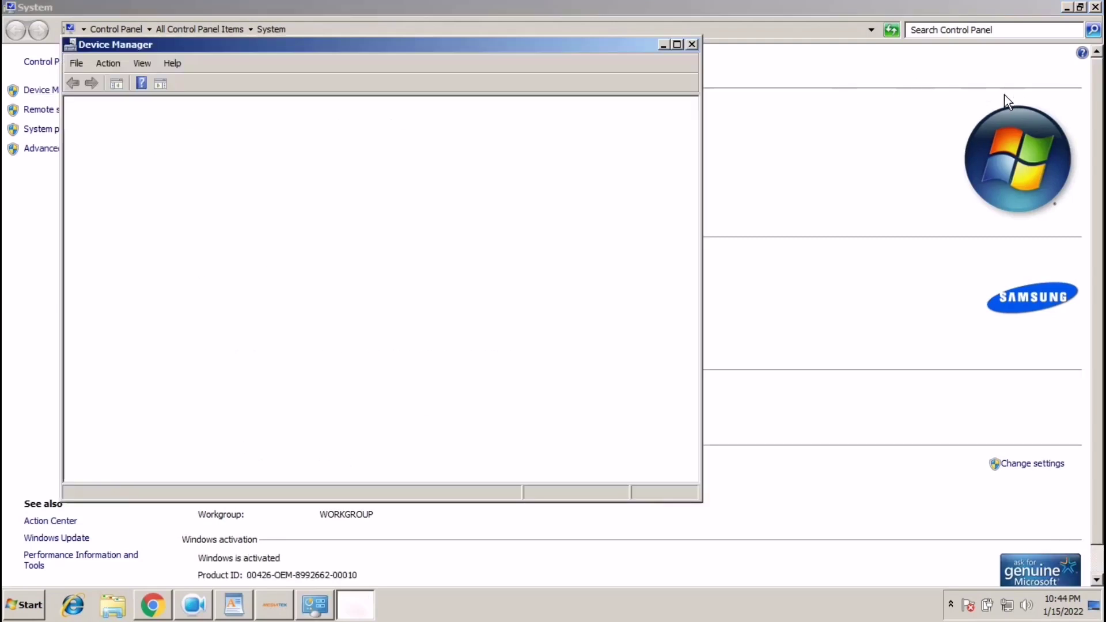
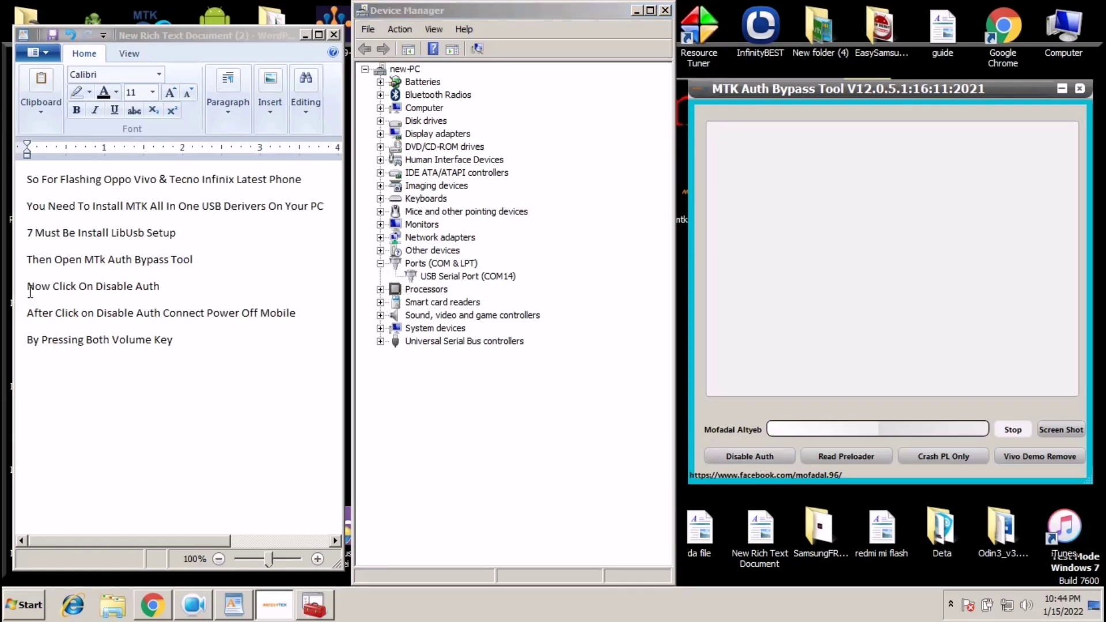
Select the "Now Click On Disable Auth" line in the WordPad flashing instructions.
{"action": "left_click", "coordinate": [29, 291]}
{"action": "double_click", "coordinate": [157, 288]}
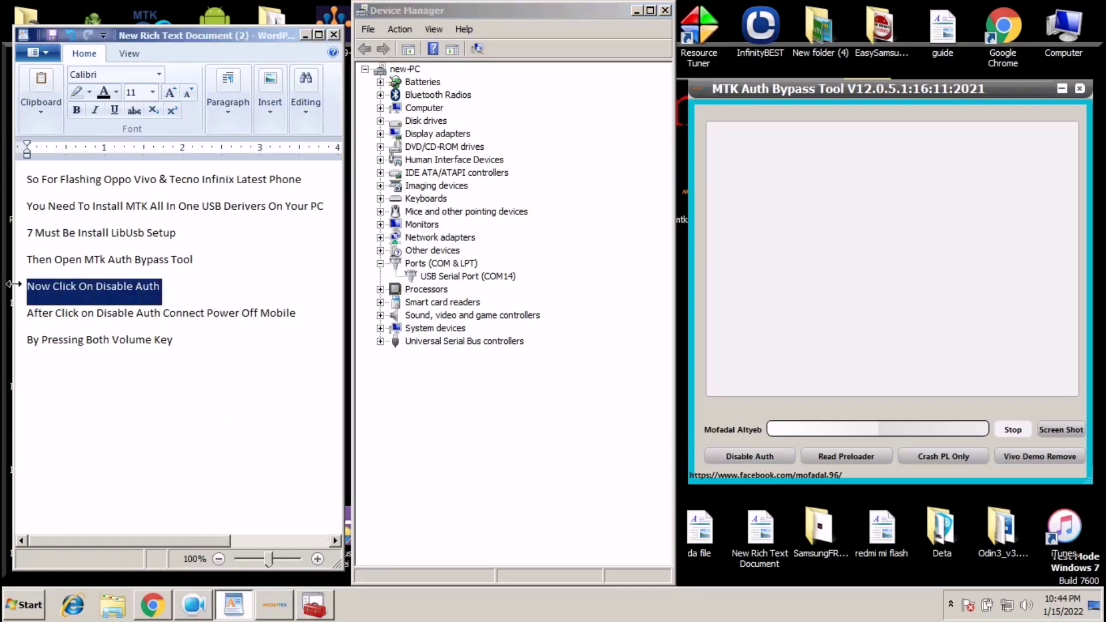
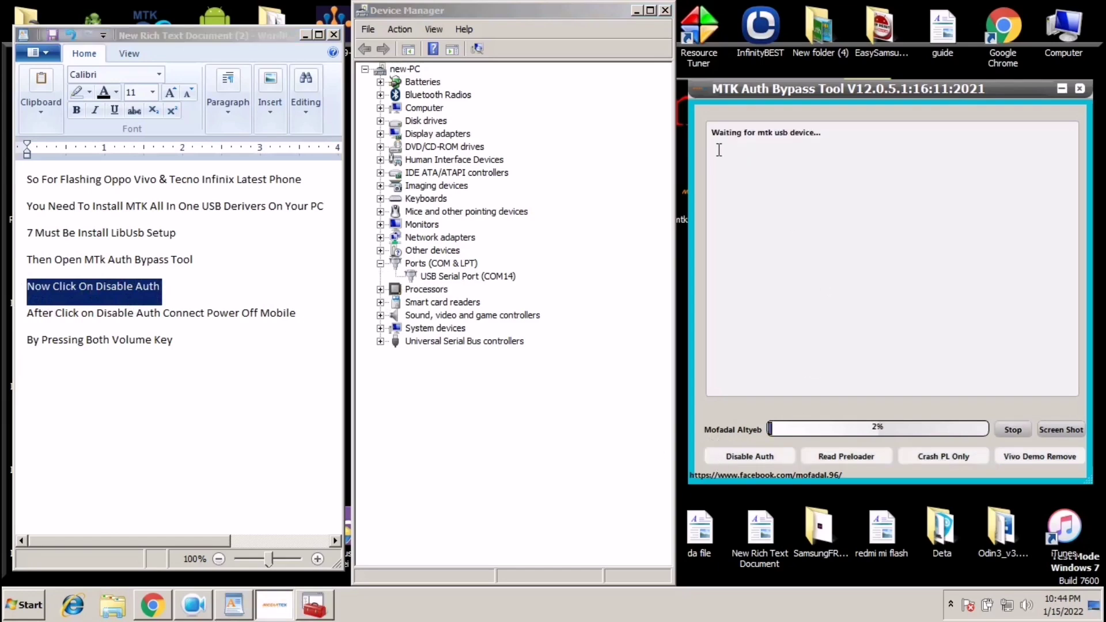
{"action": "left_click", "coordinate": [782, 138]}
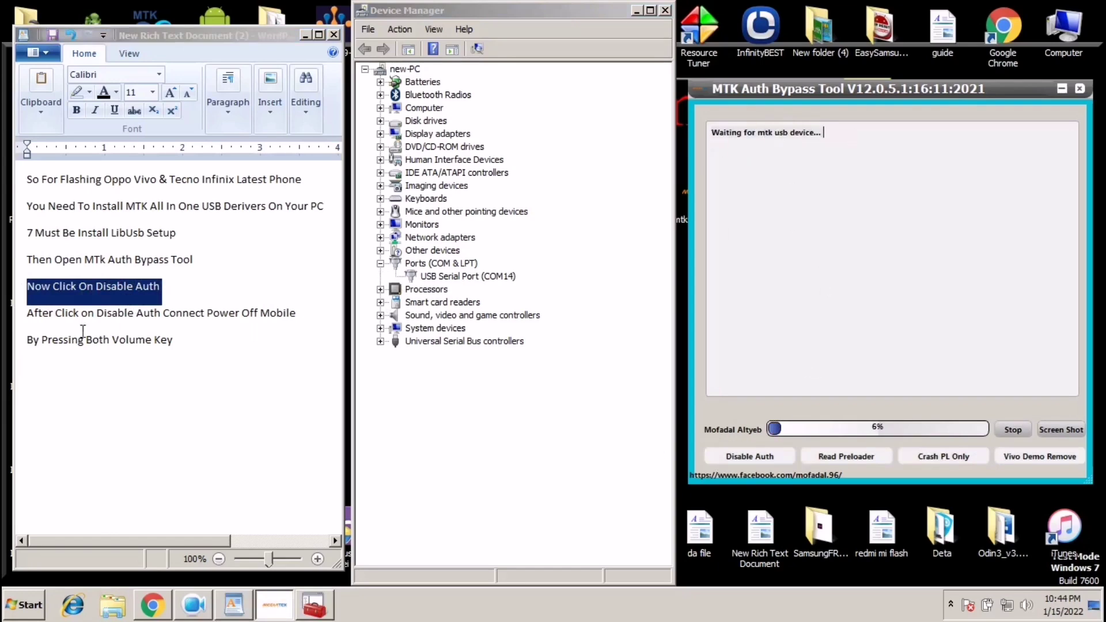
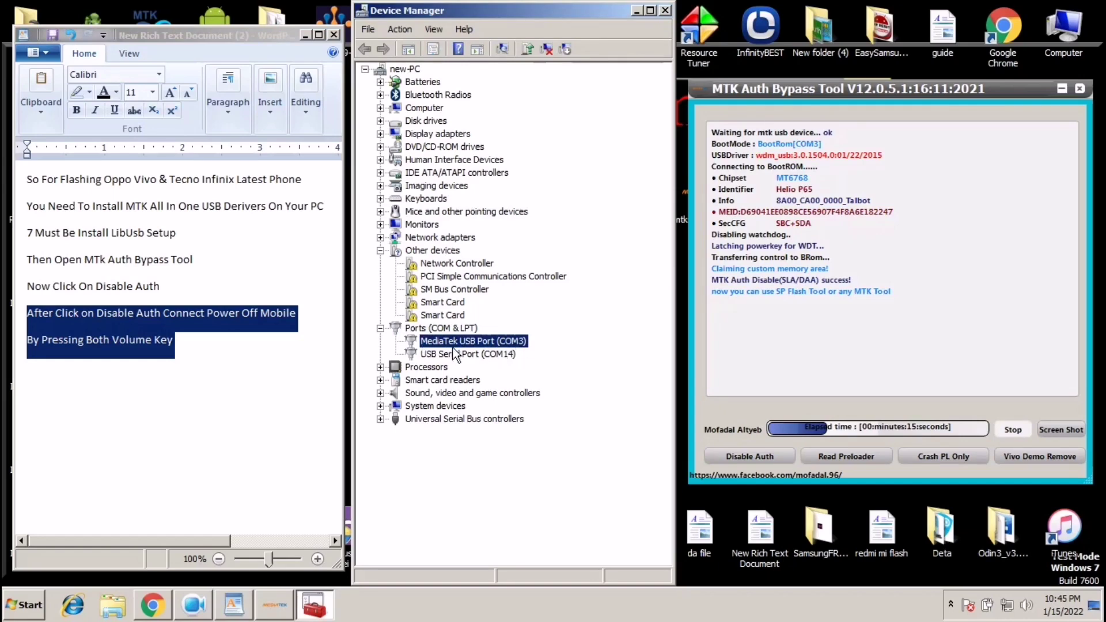
Add the line "after mobile connect you will see in device manger mtk port" to the notes and select MediaTek USB Port (COM3) in Device Manager.
{"action": "left_click", "coordinate": [122, 371]}
{"action": "type", "text": "after mobile"}
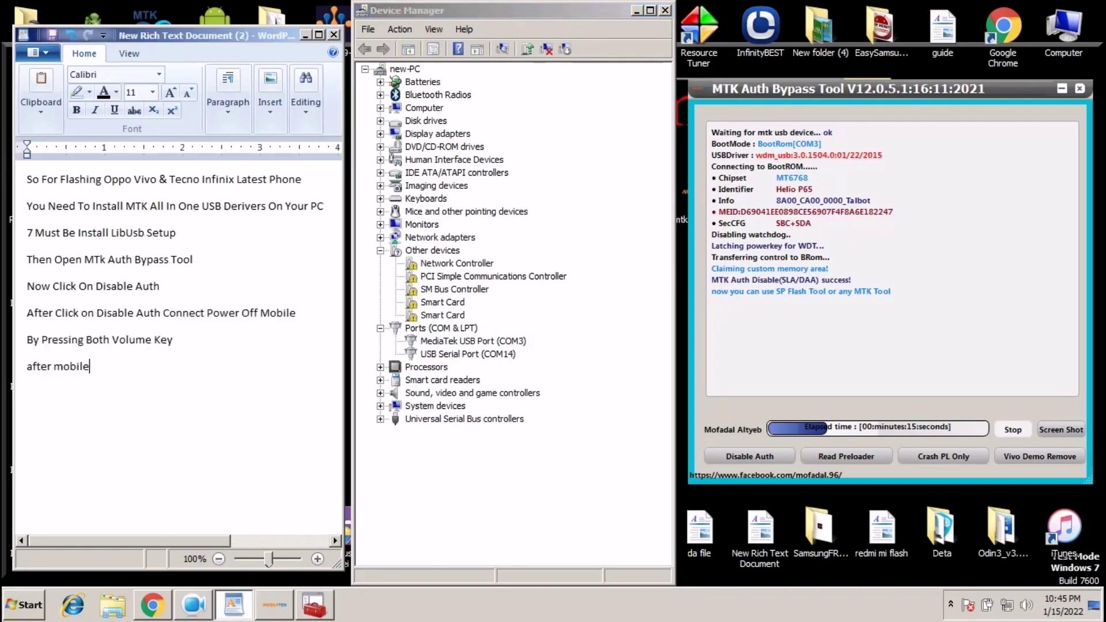
{"action": "type", "text": " connect you will see in de"}
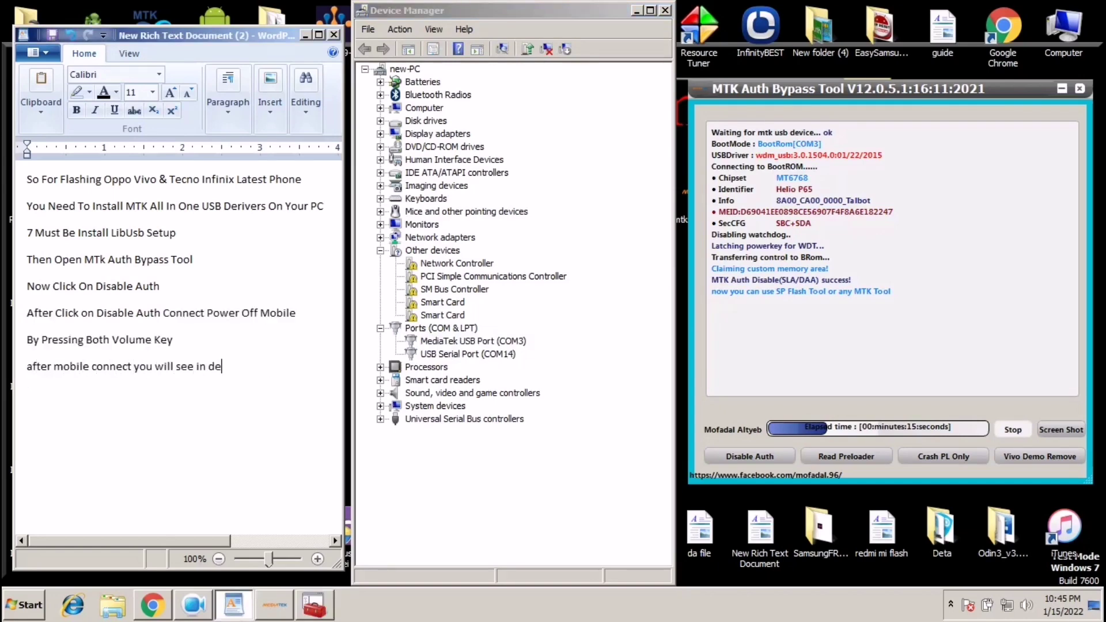
{"action": "type", "text": "vice manger mtk port"}
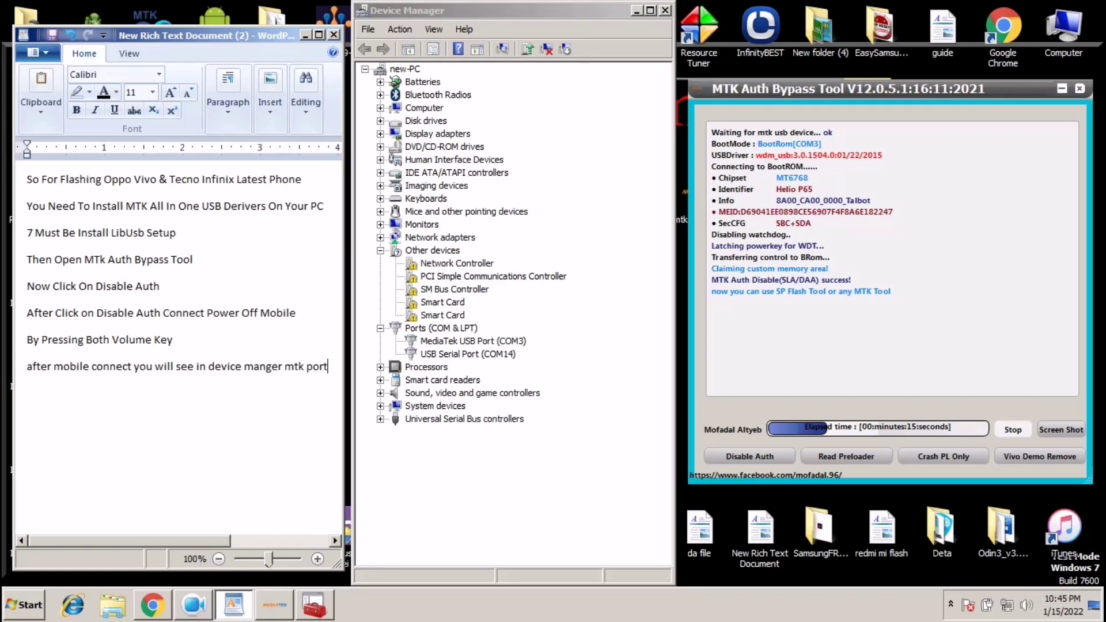
{"action": "left_click_drag", "start_coordinate": [287, 369], "coordinate": [331, 371]}
{"action": "left_click", "coordinate": [472, 341]}
Add the line "Now Open SP Flash Tool Modifed By Firmware4Mobile Link In Description" below the MTK port note in the document.
{"action": "left_click", "coordinate": [338, 373]}
{"action": "key", "text": "Return"}
{"action": "type", "text": "Now Open SP Flash T"}
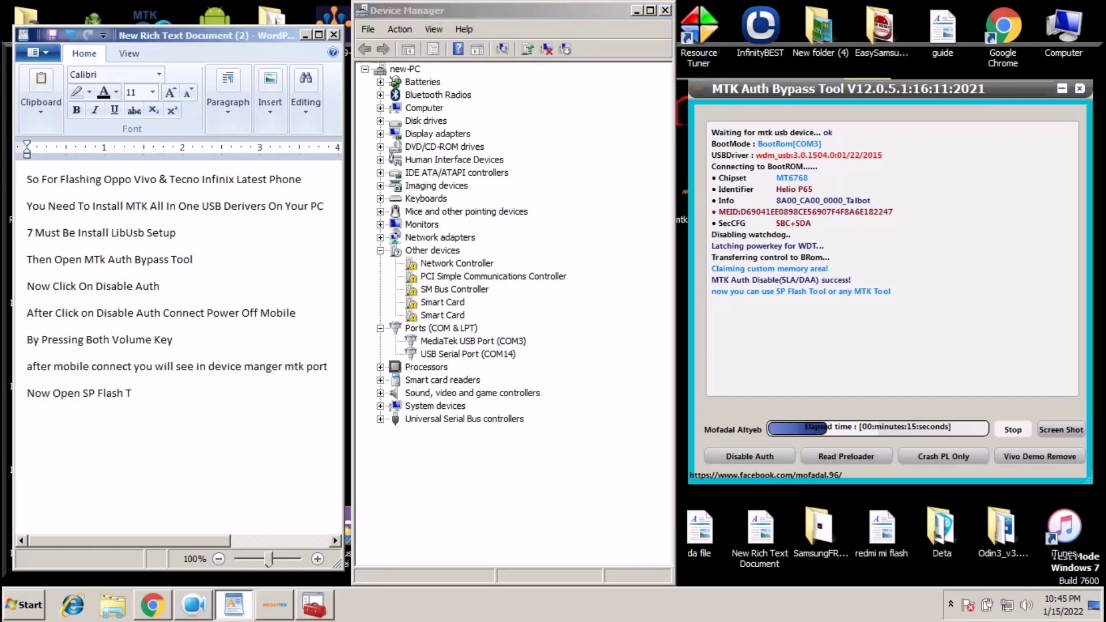
{"action": "type", "text": "ool Modifed By Firmware4M"}
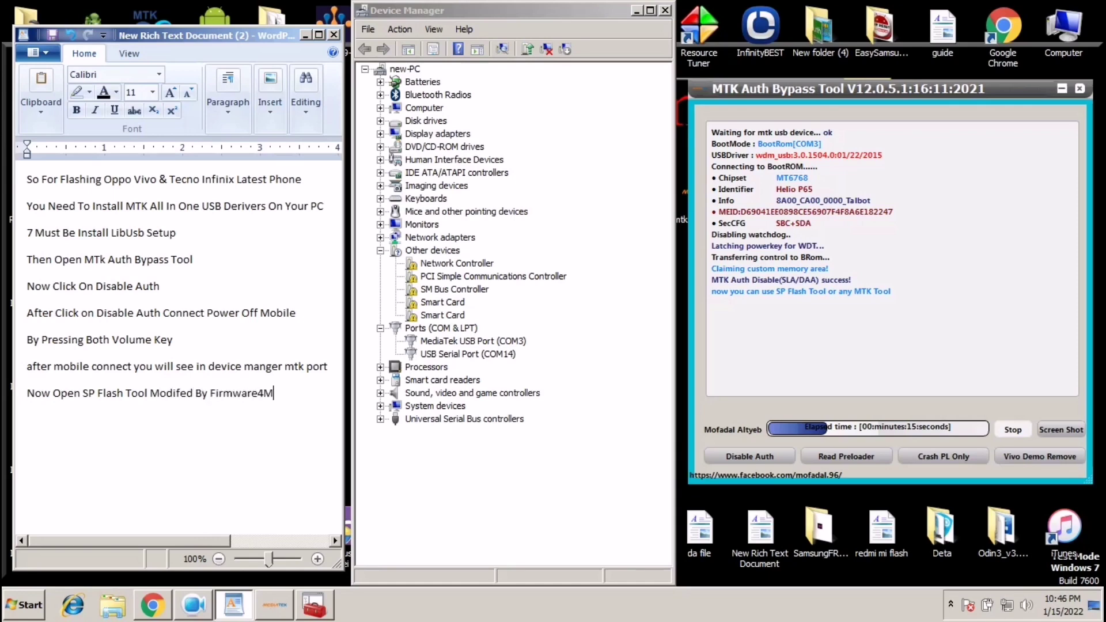
{"action": "type", "text": "obile Link In Description"}
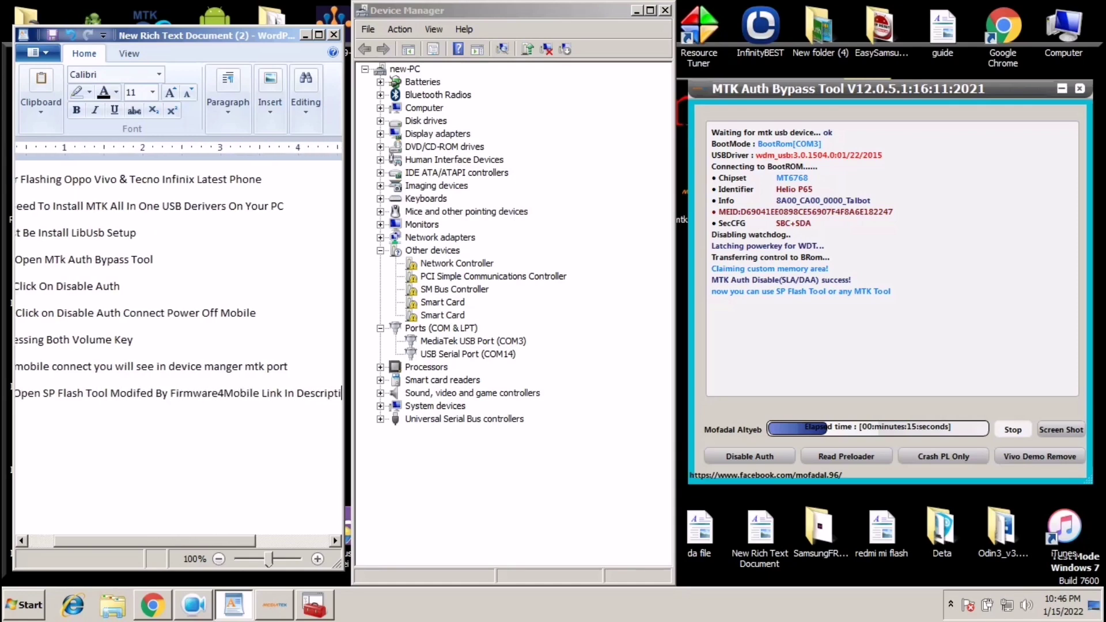
Add a line about loading the files below the SP Flash Tool note, beginning "Loud Da File & Firmware MT65xx.text".
{"action": "key", "text": "Return"}
{"action": "type", "text": "Loud Da File "}
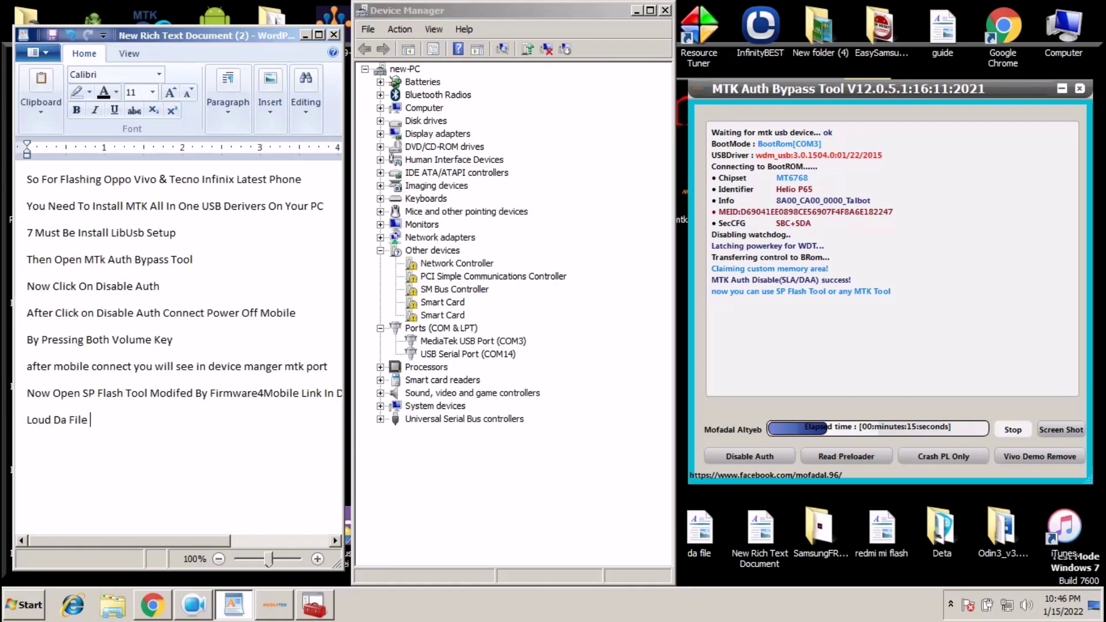
{"action": "type", "text": "& Firmware MT65xx.text File"}
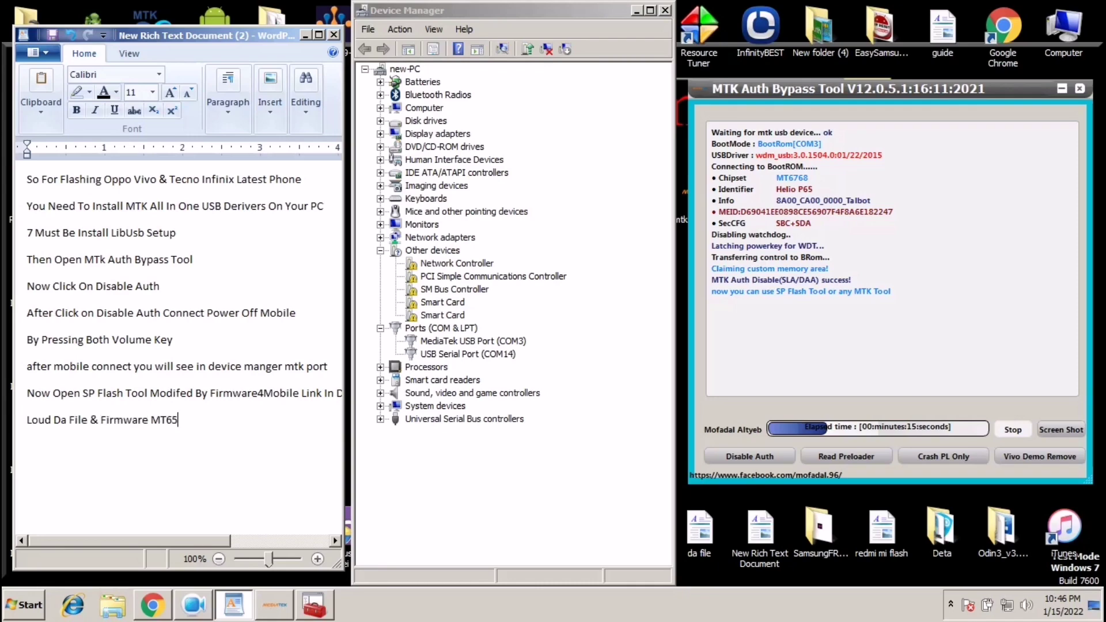
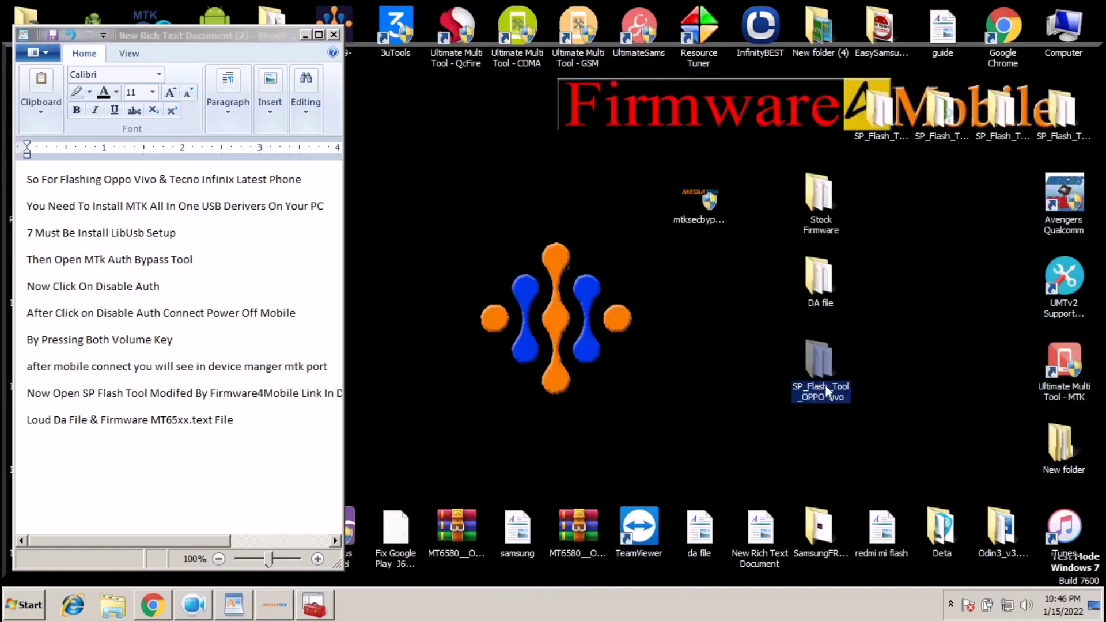
Open the SP_Flash_Tool_OPPO-Vivo desktop folder, restore its window beside the notes, and select the flash_tool application.
{"action": "double_click", "coordinate": [827, 356]}
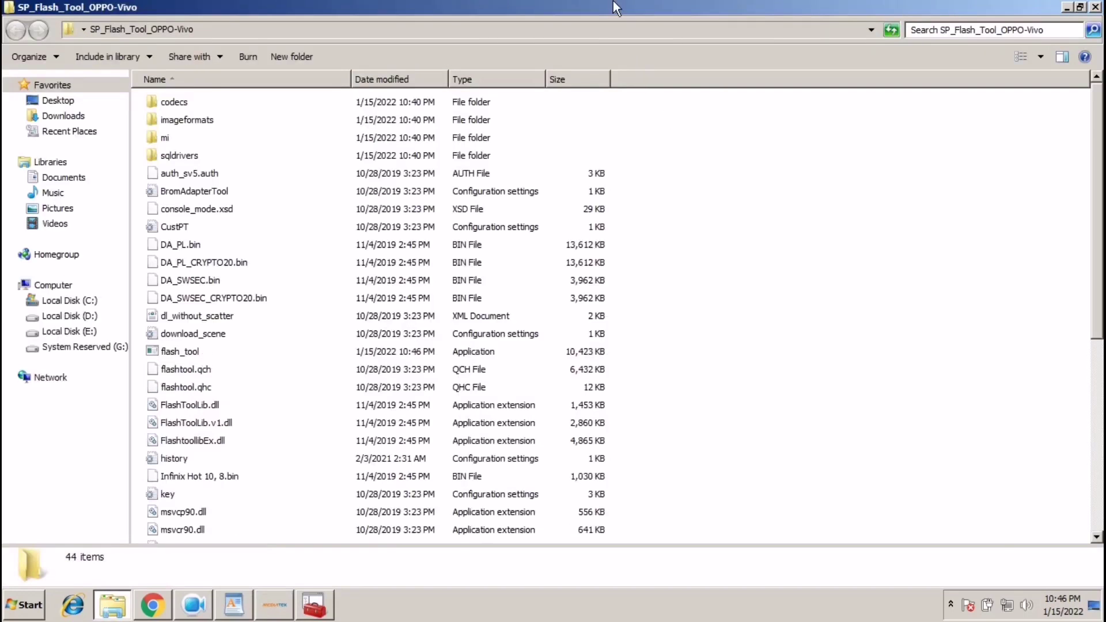
{"action": "double_click", "coordinate": [613, 1]}
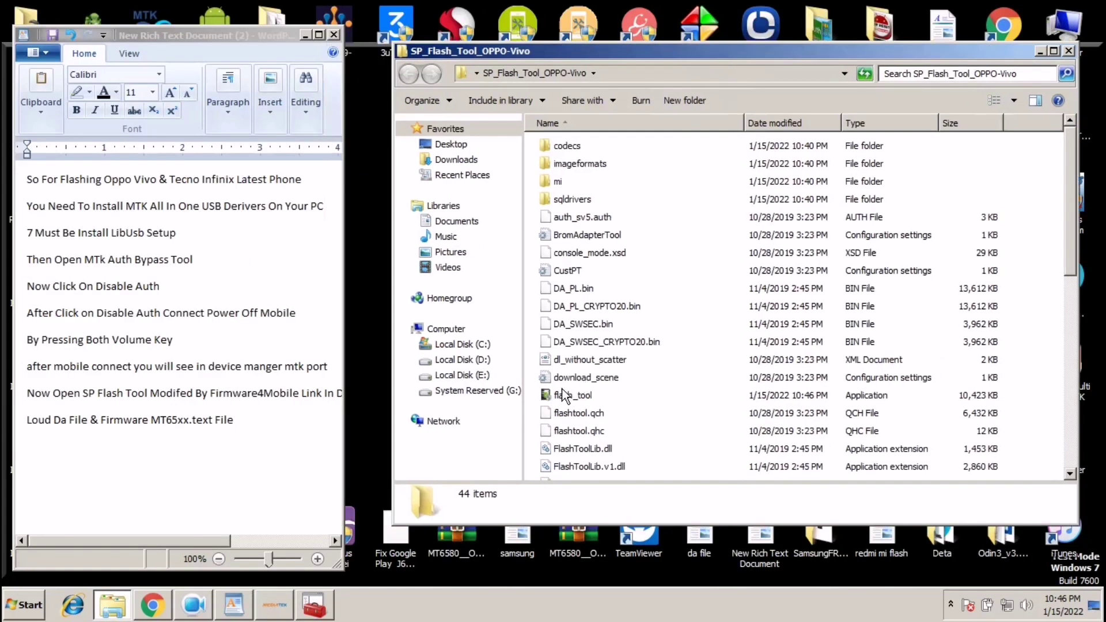
{"action": "left_click", "coordinate": [564, 396]}
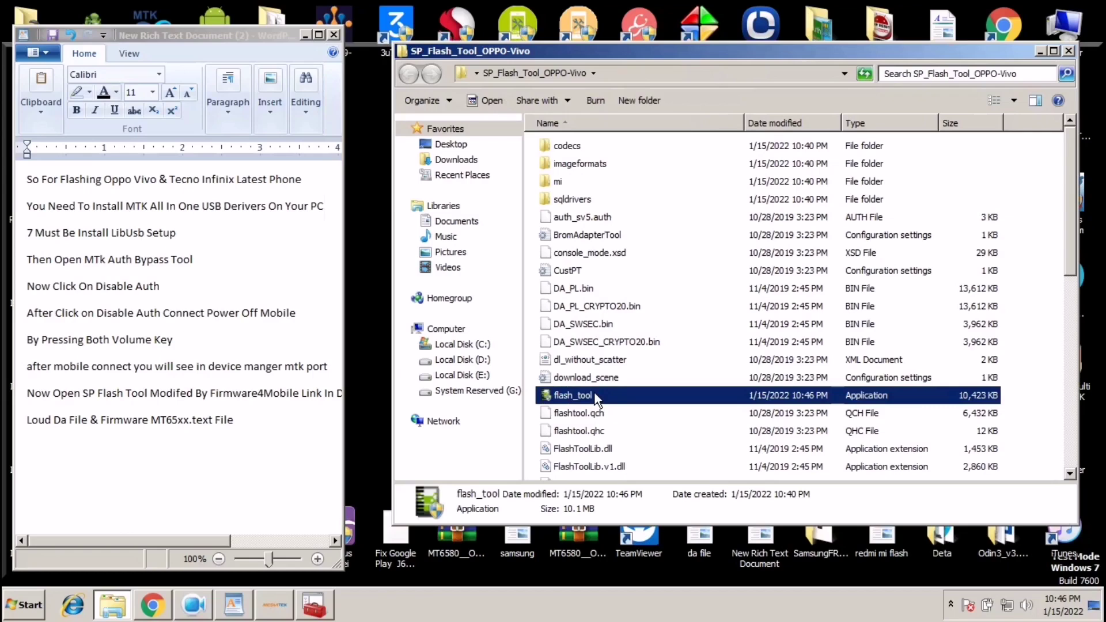
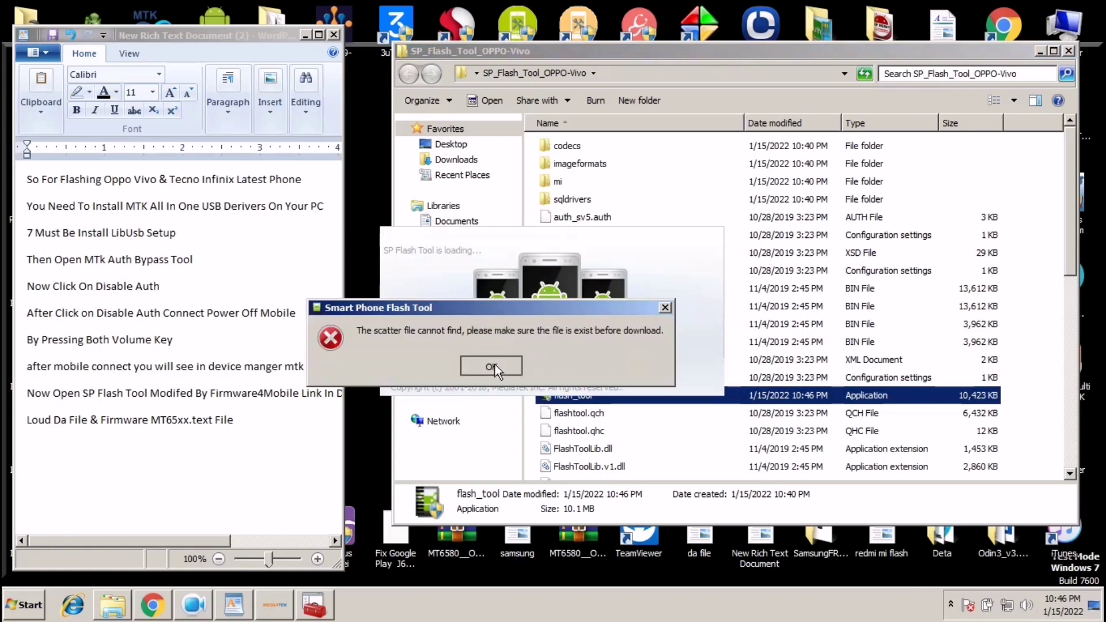
Dismiss the missing scatter file error, close the folder window, and move the flash tool window beside the notes.
{"action": "left_click", "coordinate": [492, 367]}
{"action": "left_click", "coordinate": [1069, 50]}
{"action": "left_click_drag", "start_coordinate": [754, 75], "coordinate": [966, 34]}
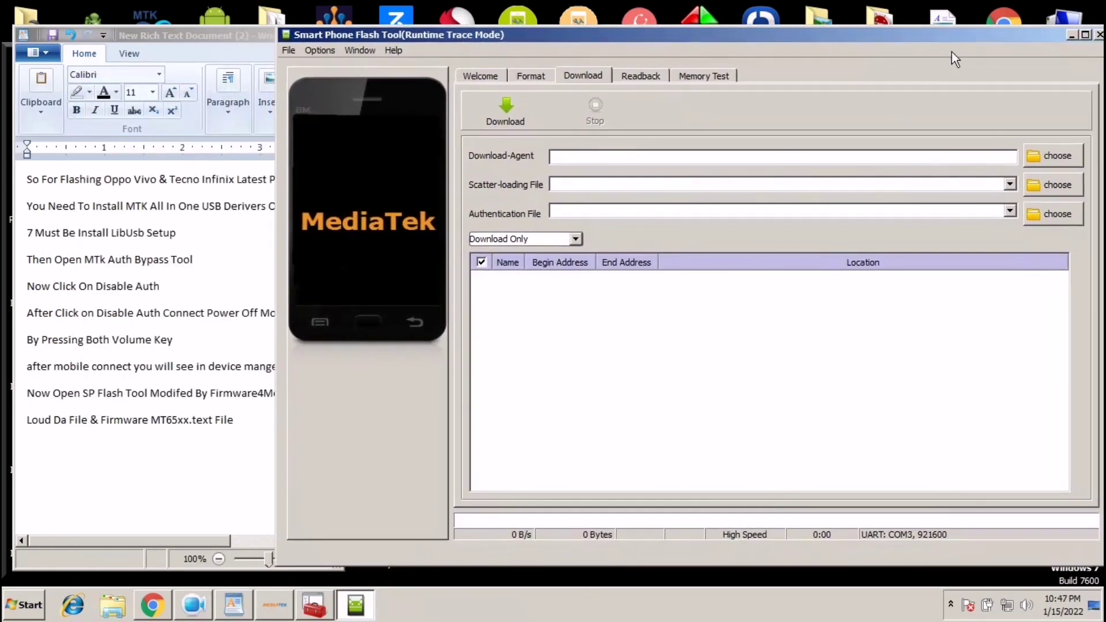
Highlight the notes line about loading the DA file, and load MTK_AllInOne_DA.bin as the Download-Agent.
{"action": "left_click", "coordinate": [201, 360]}
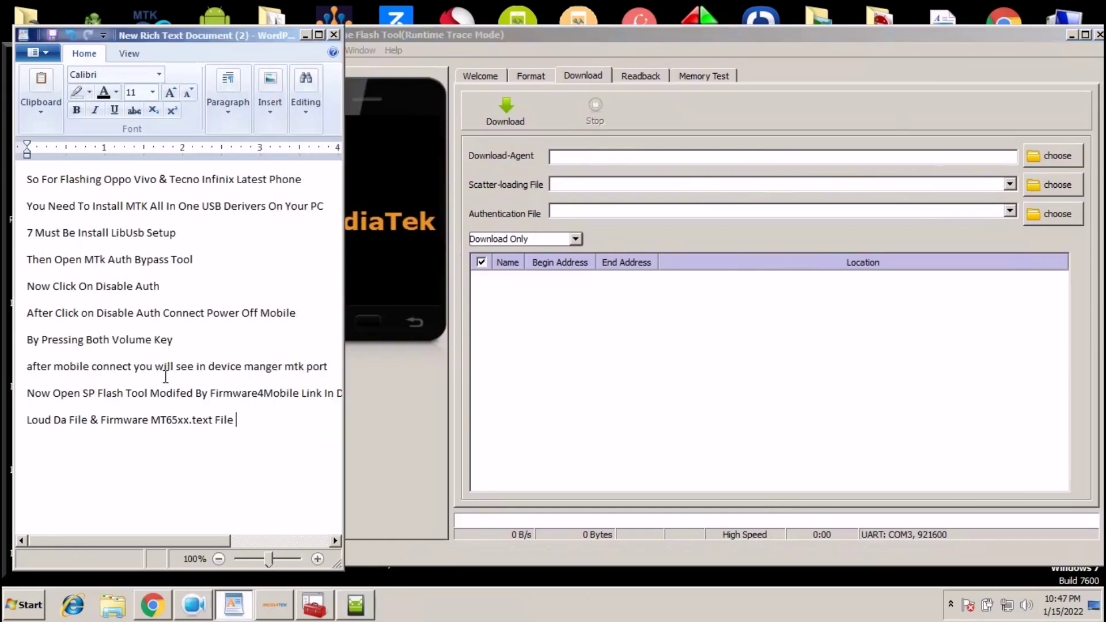
{"action": "left_click", "coordinate": [22, 427]}
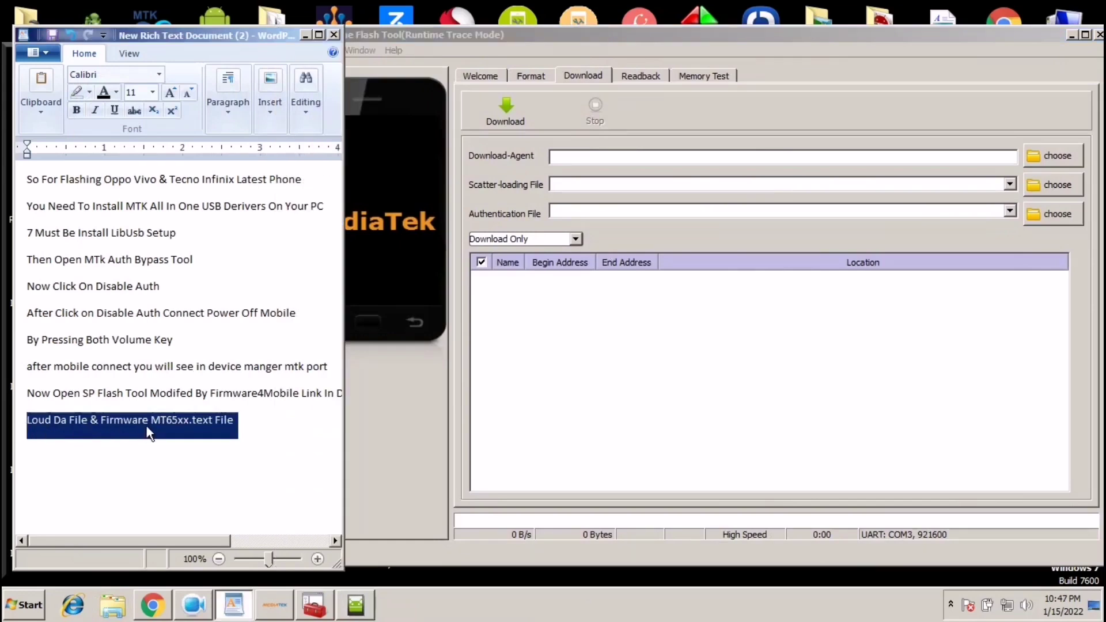
{"action": "left_click", "coordinate": [1064, 158]}
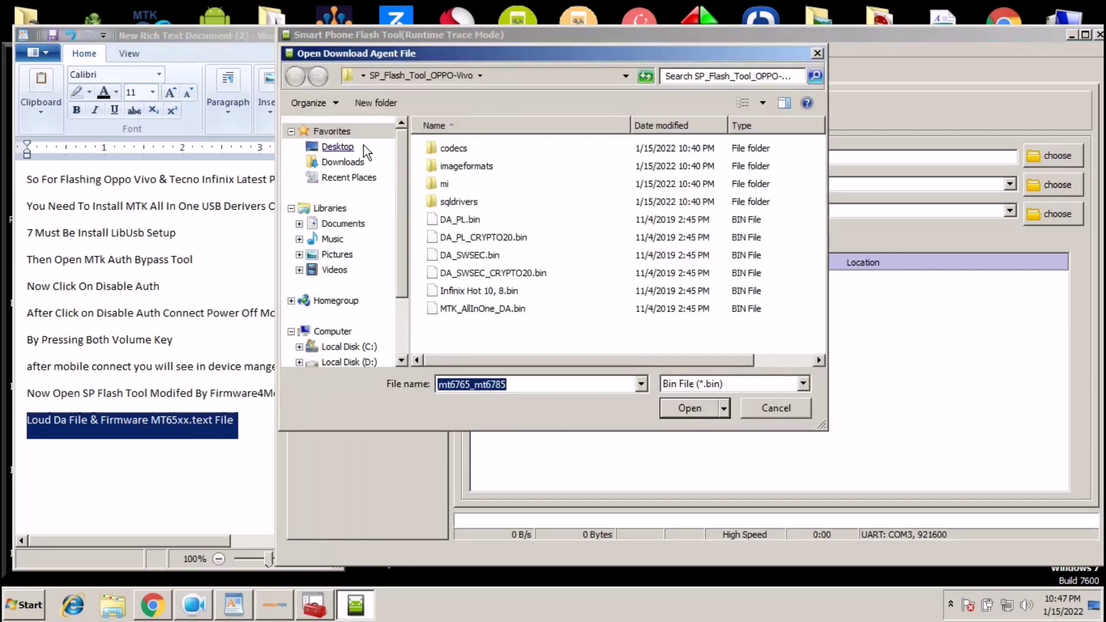
{"action": "left_click", "coordinate": [490, 311]}
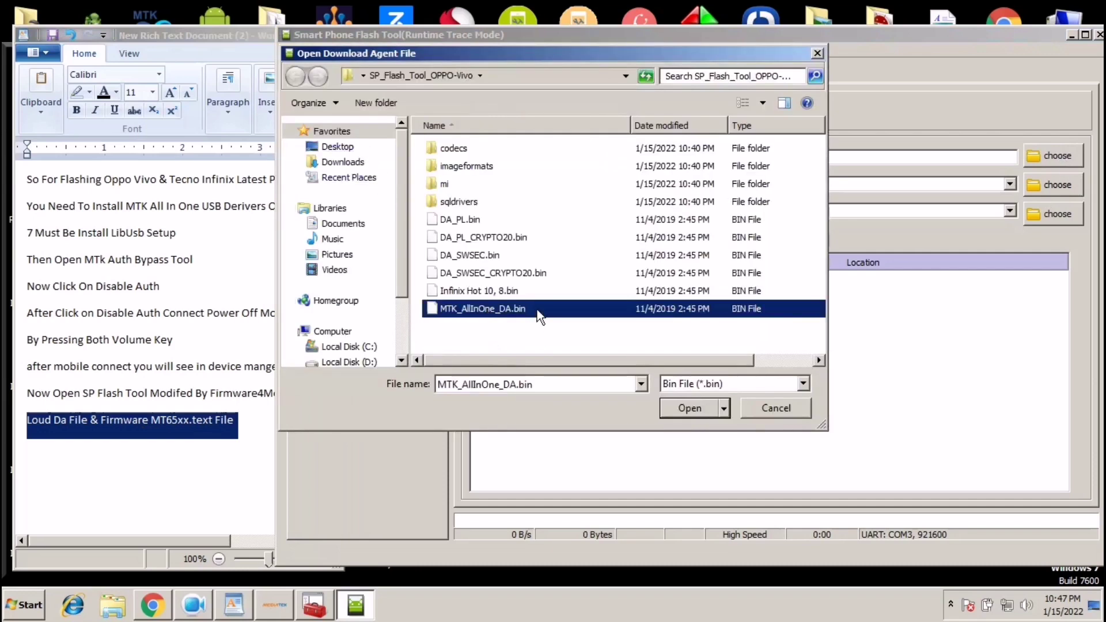
{"action": "double_click", "coordinate": [537, 309]}
Load MT6768_Android_scatter from the Stock Firmware folder on the Desktop as the scatter-loading file.
{"action": "left_click", "coordinate": [1056, 191]}
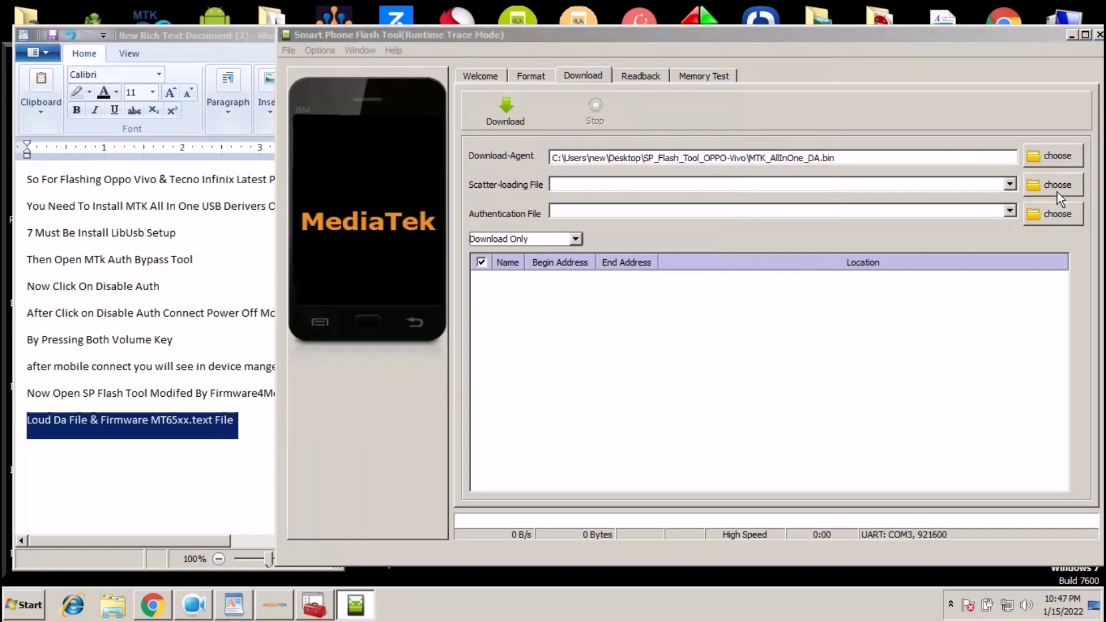
{"action": "left_click", "coordinate": [338, 147]}
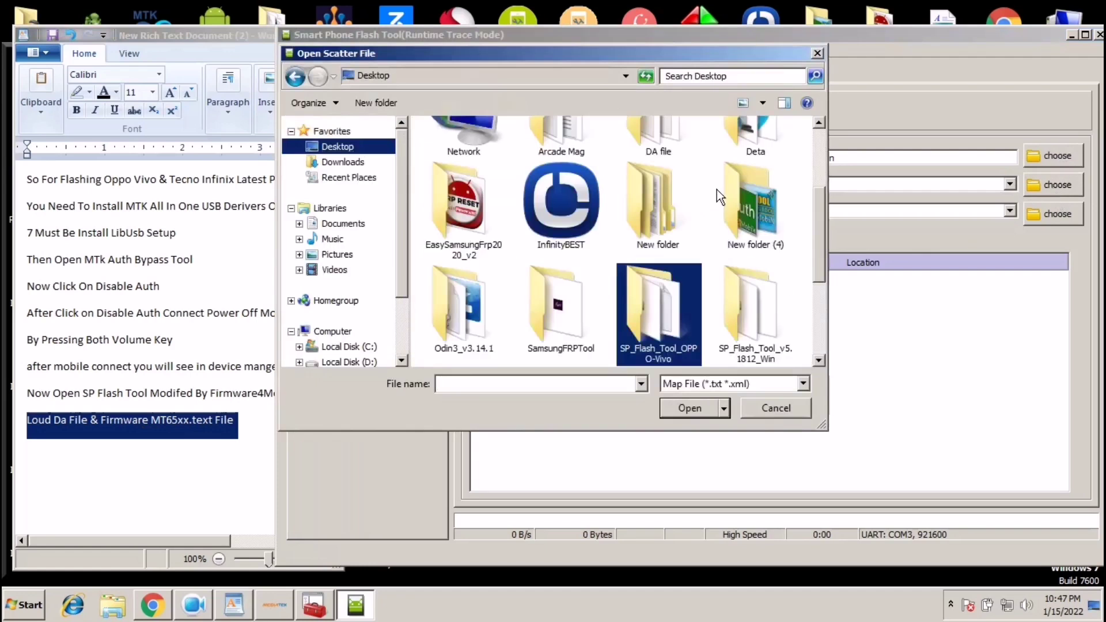
{"action": "left_click_drag", "start_coordinate": [812, 206], "coordinate": [801, 291]}
{"action": "left_click", "coordinate": [758, 285]}
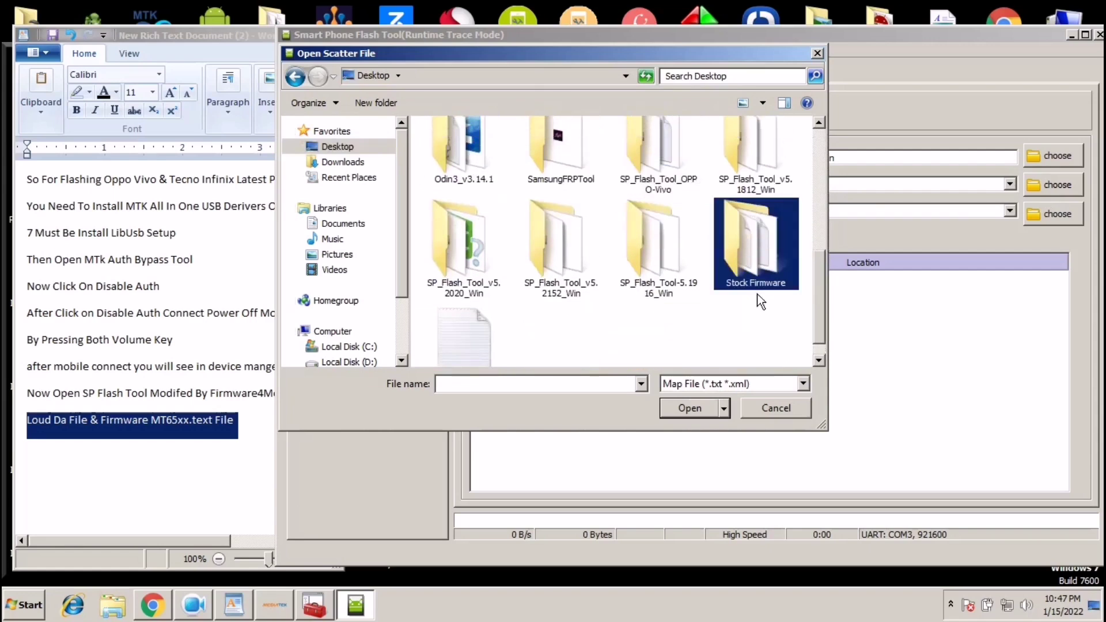
{"action": "double_click", "coordinate": [779, 291]}
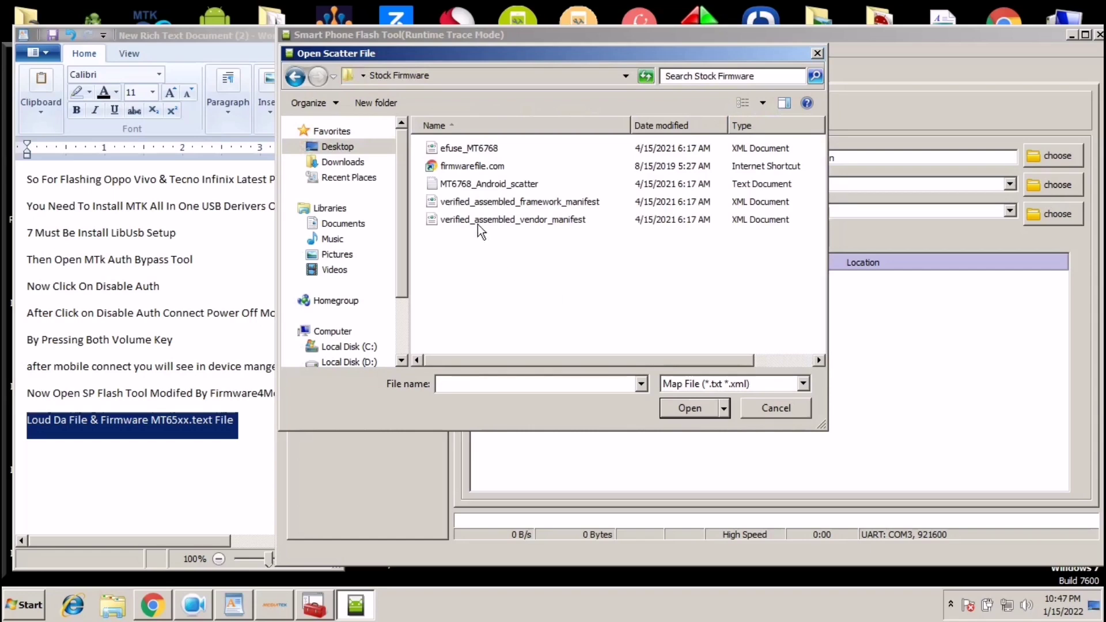
{"action": "left_click", "coordinate": [461, 151]}
{"action": "left_click", "coordinate": [466, 185]}
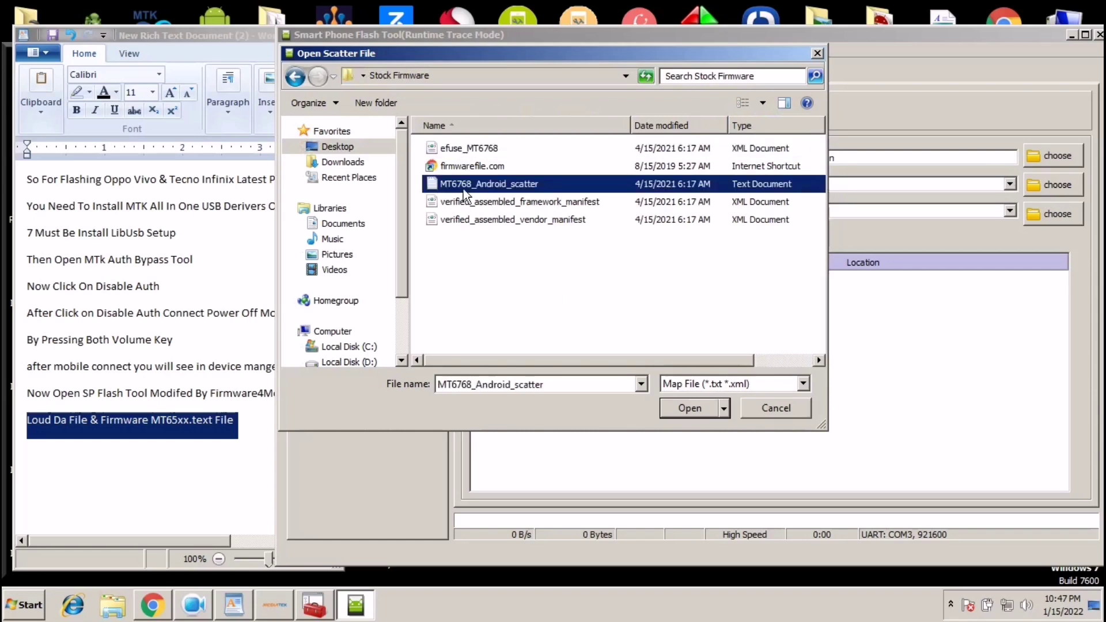
{"action": "double_click", "coordinate": [483, 185]}
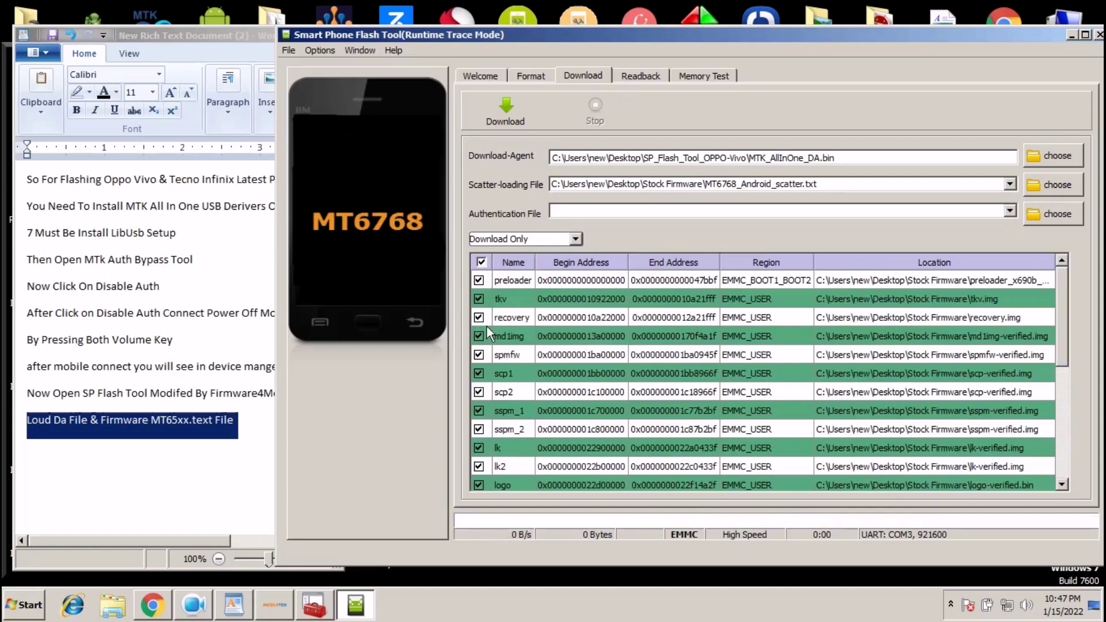
Add the line "Uncheck Preloader,dtpo,tkv,franfs partition" at the end of the notes and highlight it.
{"action": "left_click", "coordinate": [251, 424]}
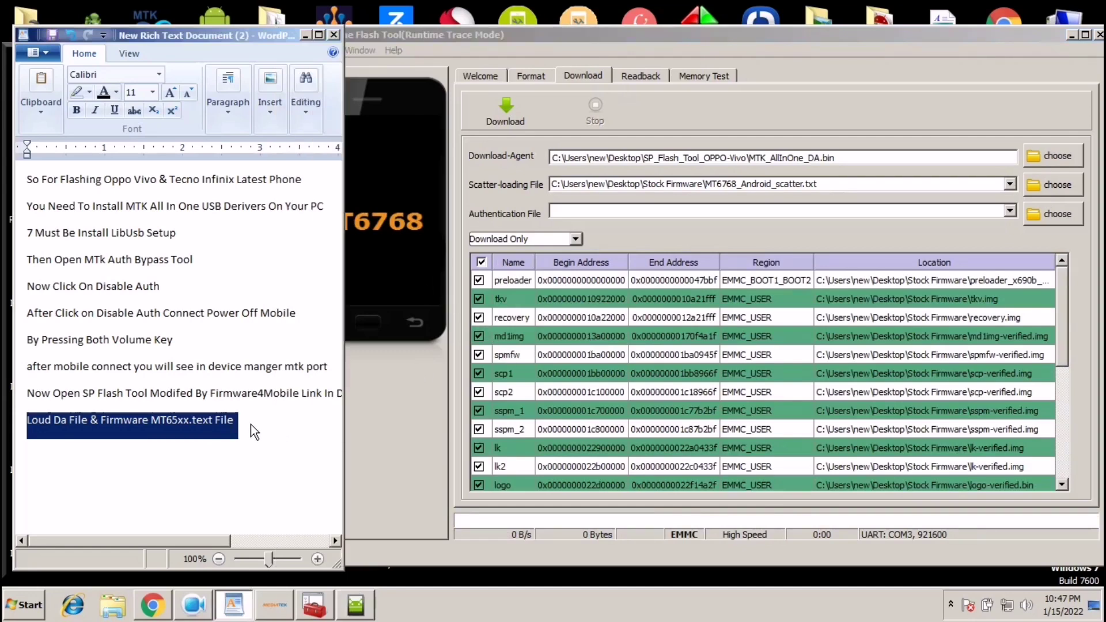
{"action": "key", "text": "Return"}
{"action": "type", "text": "Uncheck Pre"}
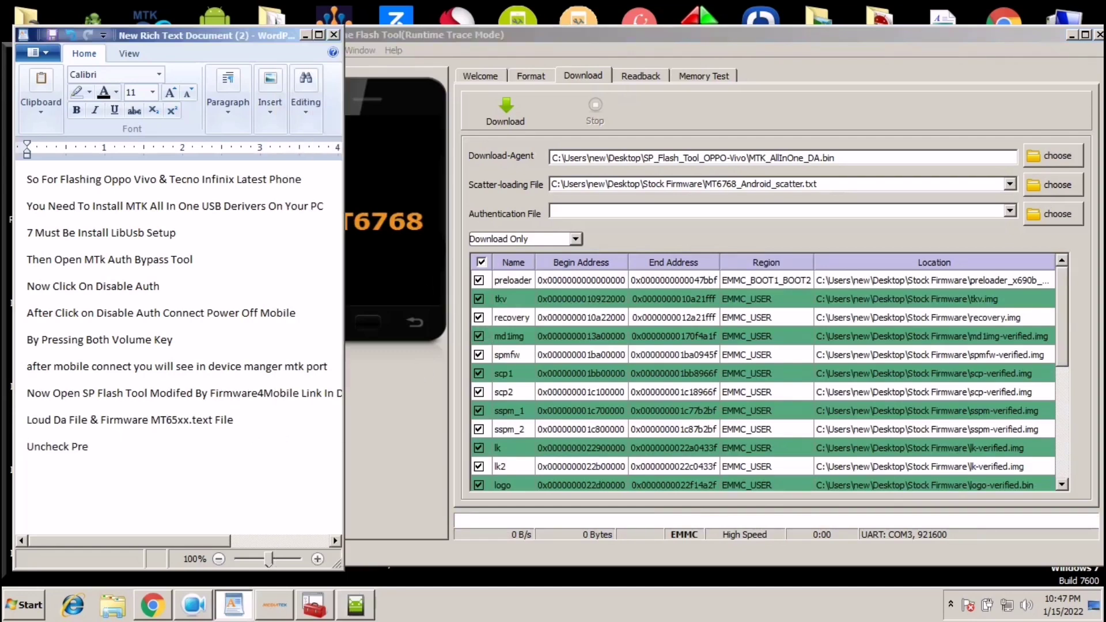
{"action": "type", "text": "loader,d"}
{"action": "type", "text": "tpo,tkv,franfs partition"}
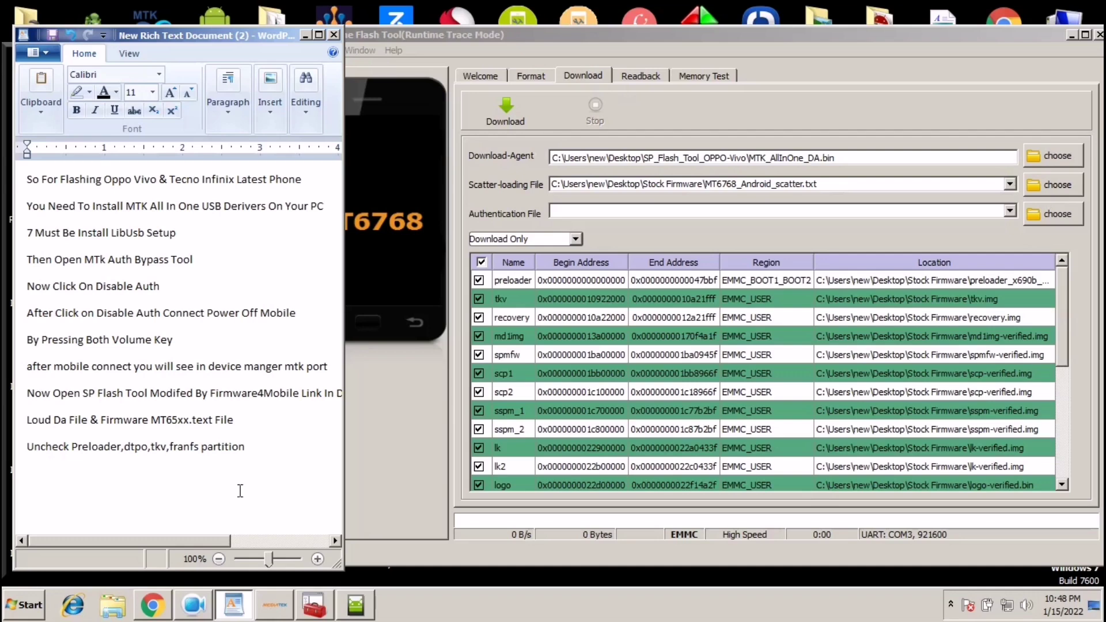
{"action": "left_click_drag", "start_coordinate": [240, 491], "coordinate": [28, 450]}
Exclude the preloader, tkv, dtbo and tranfs partitions from the firmware download list.
{"action": "left_click", "coordinate": [479, 280]}
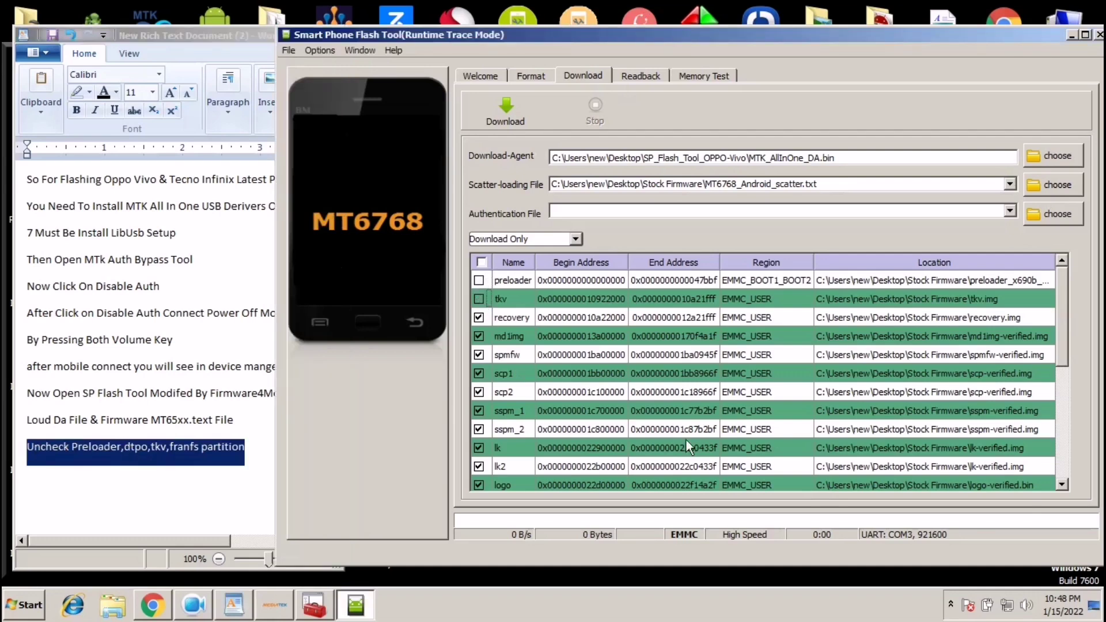
{"action": "scroll", "coordinate": [1067, 483], "scroll_direction": "down", "scroll_amount": 2}
{"action": "left_click", "coordinate": [479, 448]}
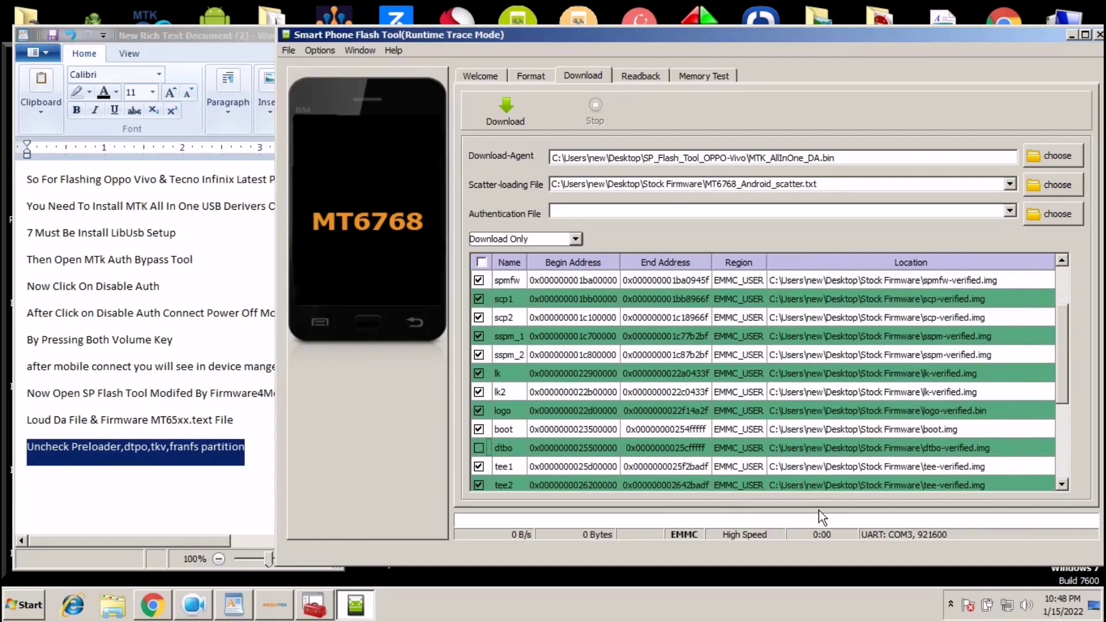
{"action": "scroll", "coordinate": [1062, 487], "scroll_direction": "down", "scroll_amount": 3}
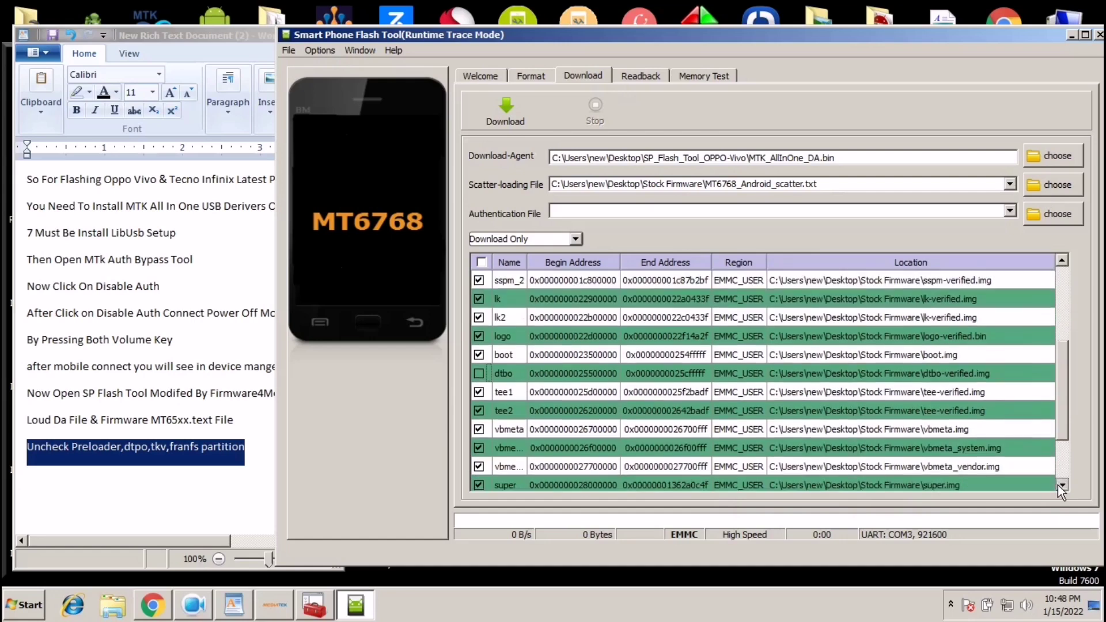
{"action": "left_click", "coordinate": [1061, 485]}
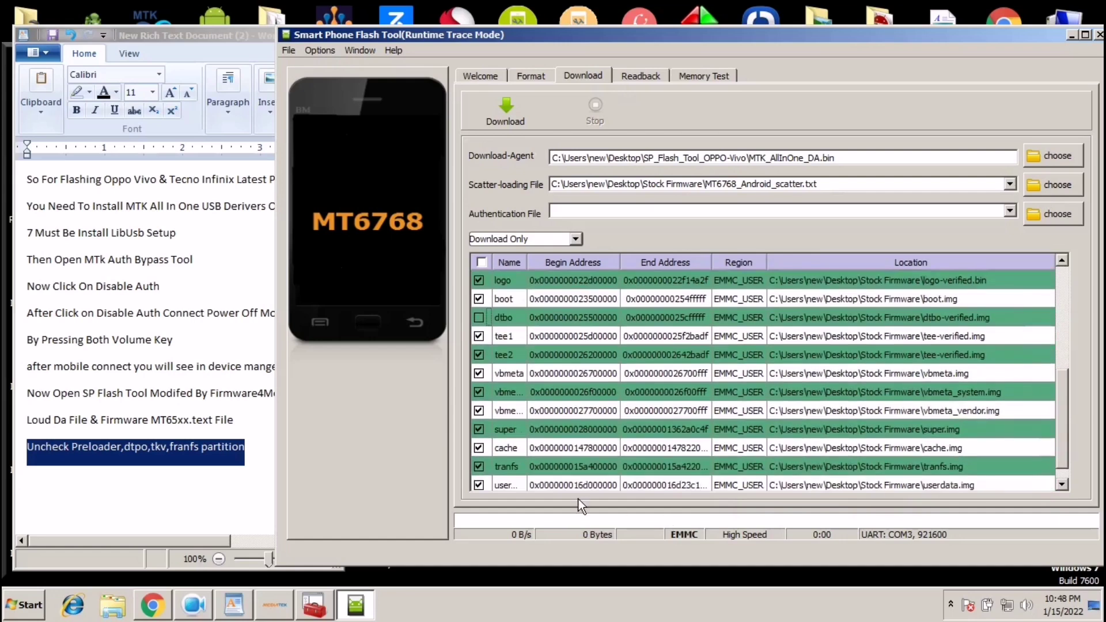
{"action": "left_click", "coordinate": [479, 466]}
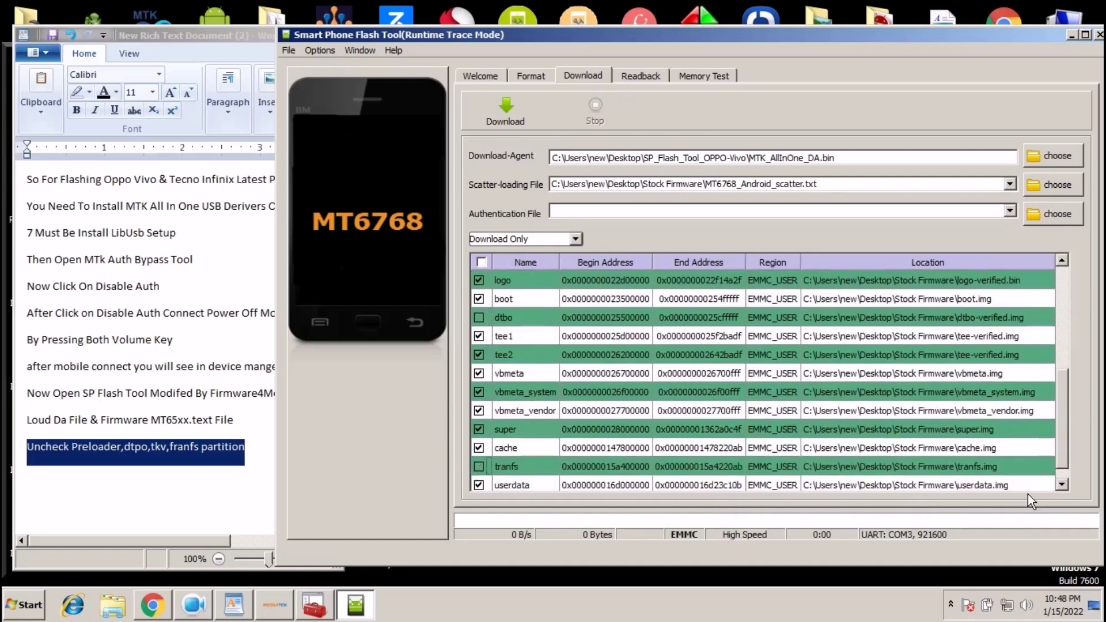
{"action": "left_click", "coordinate": [1062, 485]}
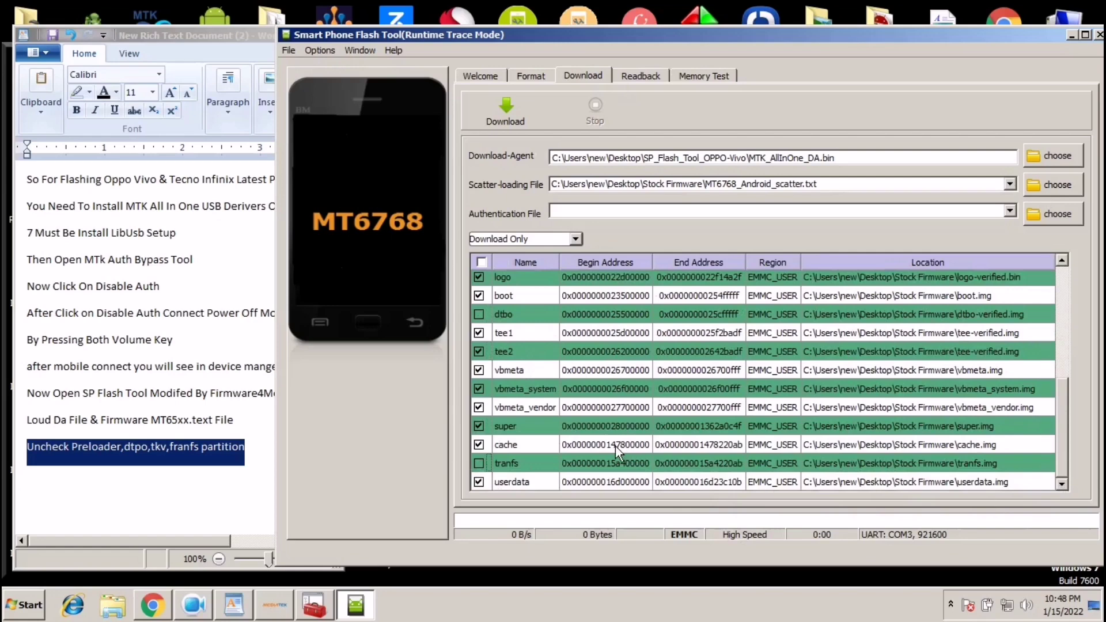
{"action": "scroll", "coordinate": [616, 446], "scroll_direction": "up", "scroll_amount": 4}
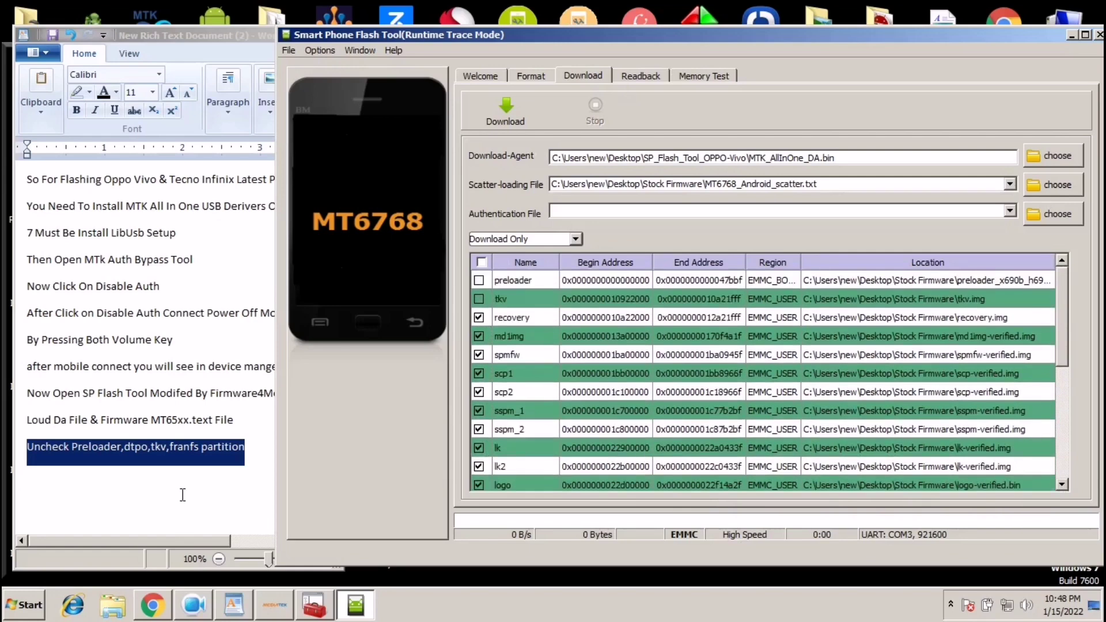
Add the line "Now Click On Option & Follow Me" at the end of the notes and highlight it.
{"action": "left_click", "coordinate": [256, 461]}
{"action": "left_click", "coordinate": [255, 461]}
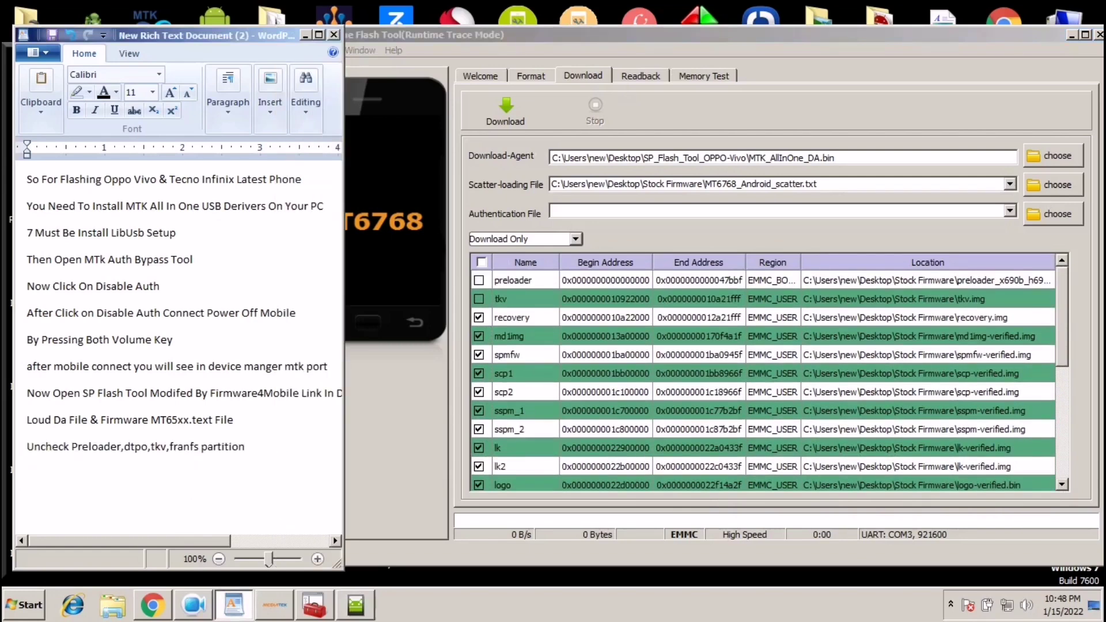
{"action": "type", "text": "Now Open"}
{"action": "key", "text": "BackSpace"}
{"action": "key", "text": "BackSpace"}
{"action": "key", "text": "BackSpace"}
{"action": "key", "text": "BackSpace"}
{"action": "key", "text": "BackSpace"}
{"action": "type", "text": "Click On Optio"}
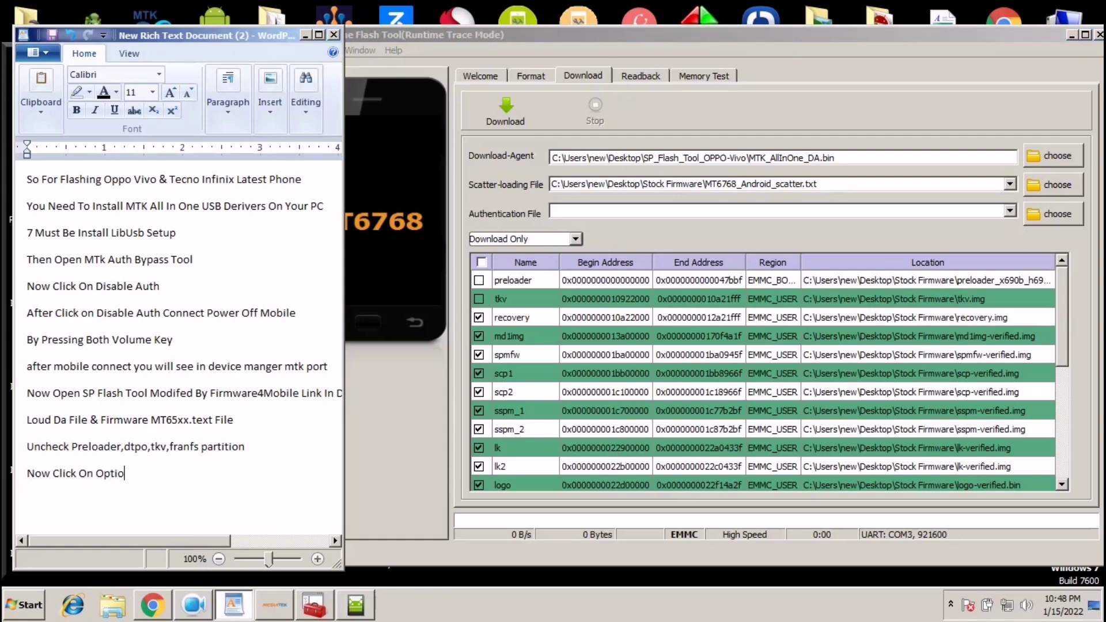
{"action": "type", "text": "n & Follow Me"}
{"action": "triple_click", "coordinate": [192, 483]}
Open the flash tool's Connection options with UART selected, and move the Option dialog clear of the notes.
{"action": "left_click", "coordinate": [414, 36]}
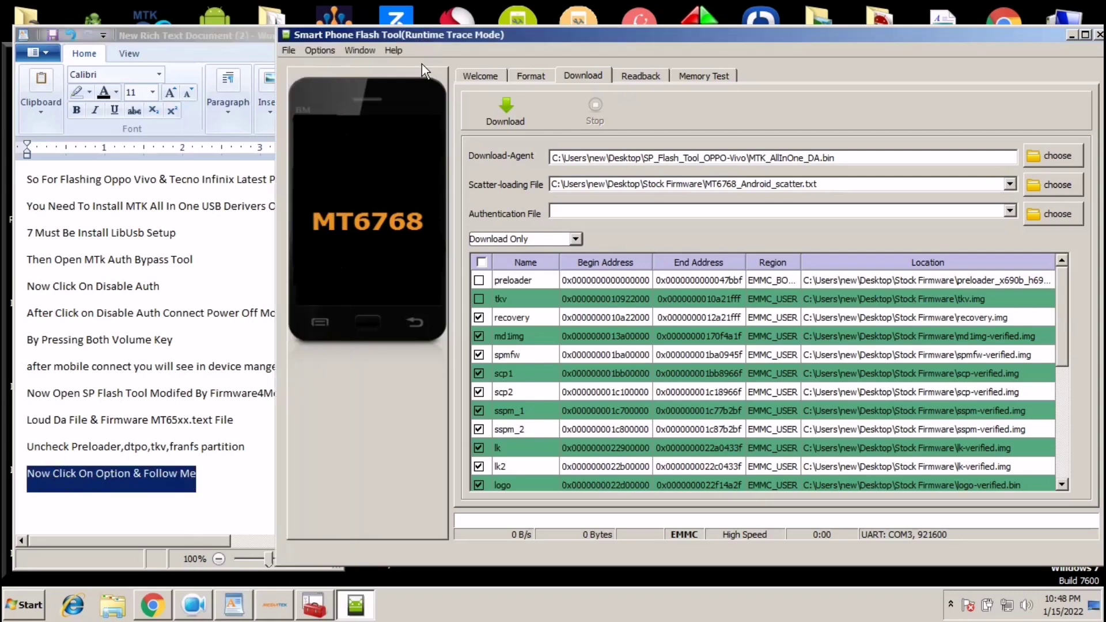
{"action": "left_click", "coordinate": [320, 54]}
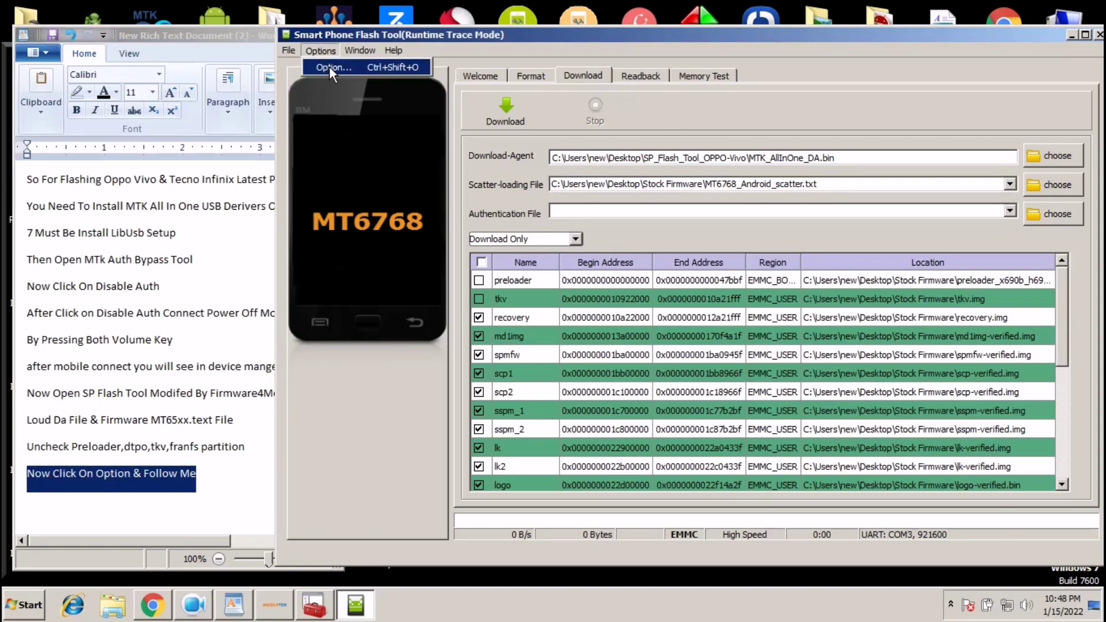
{"action": "left_click", "coordinate": [329, 67]}
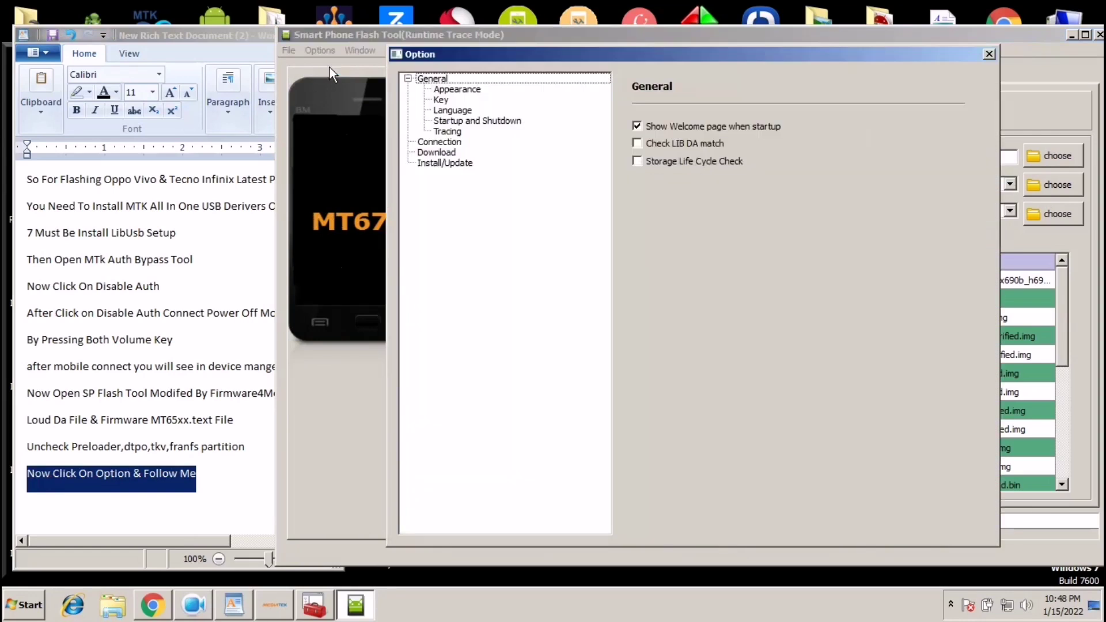
{"action": "left_click", "coordinate": [444, 143]}
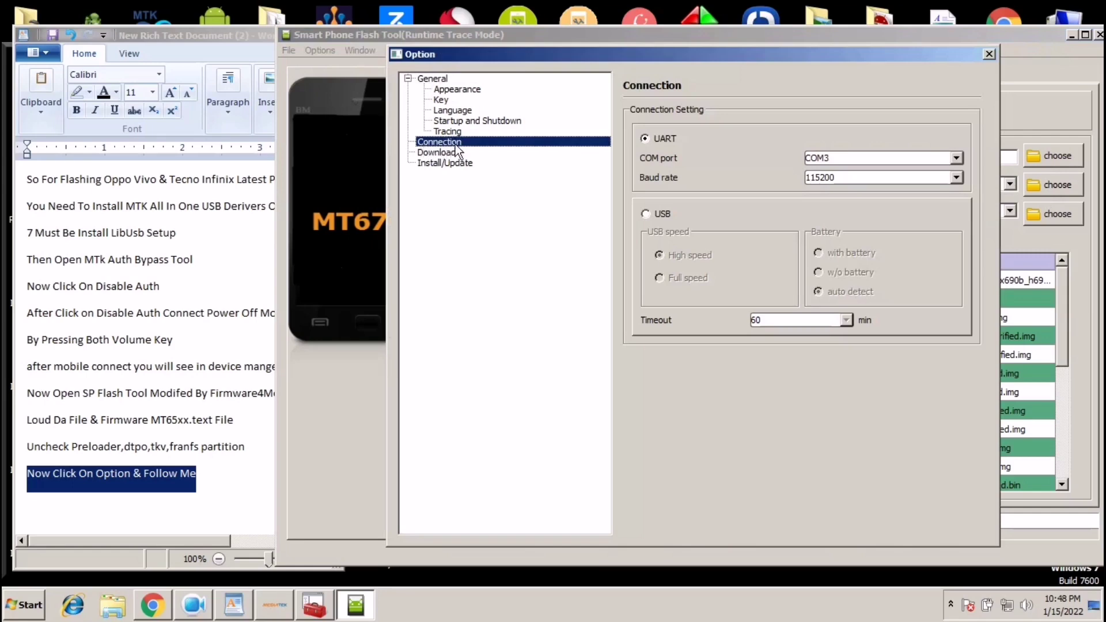
{"action": "left_click", "coordinate": [646, 139]}
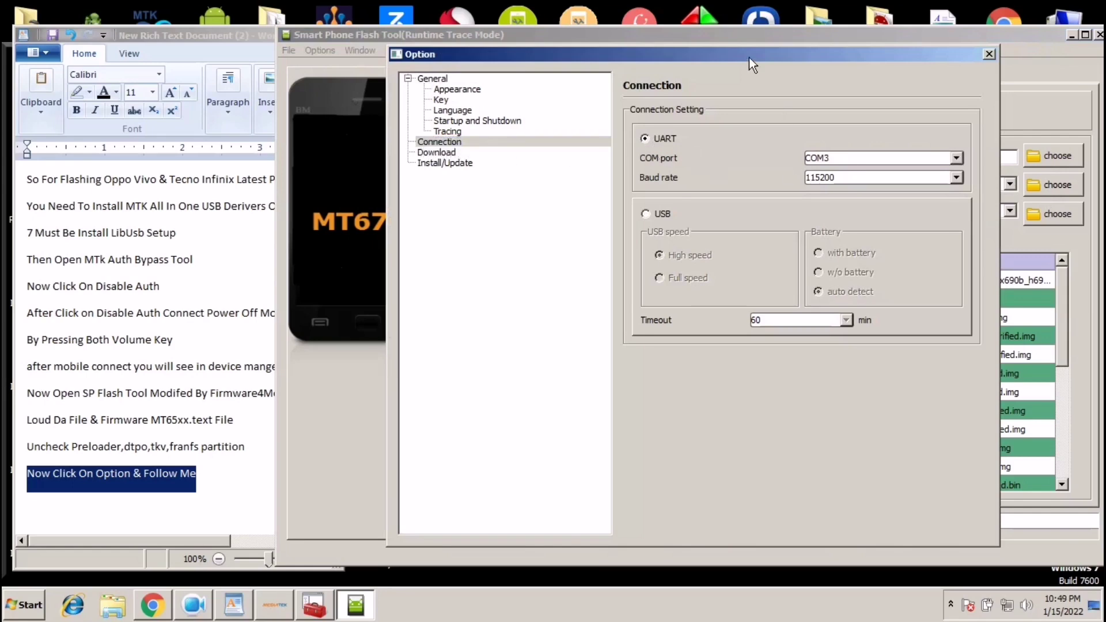
{"action": "left_click_drag", "start_coordinate": [749, 57], "coordinate": [812, 58]}
Add the line "Sekect Your Mobile MTK Port" at the end of the notes.
{"action": "left_click", "coordinate": [201, 470]}
{"action": "left_click", "coordinate": [212, 473]}
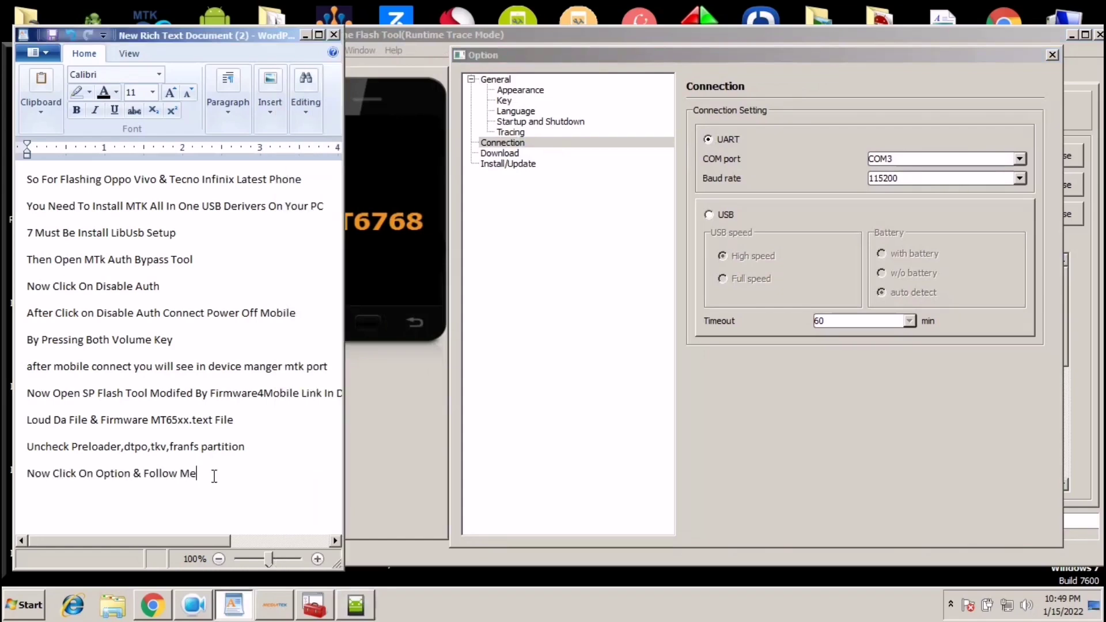
{"action": "key", "text": "Return"}
{"action": "type", "text": "Sekect"}
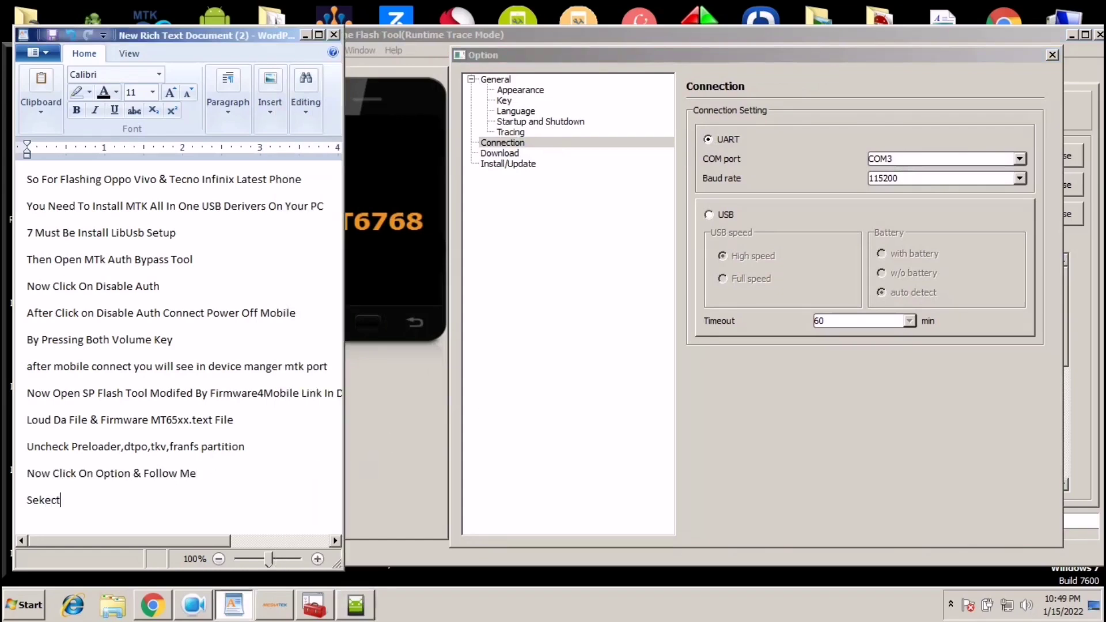
{"action": "type", "text": " Your Mobile MTK Port"}
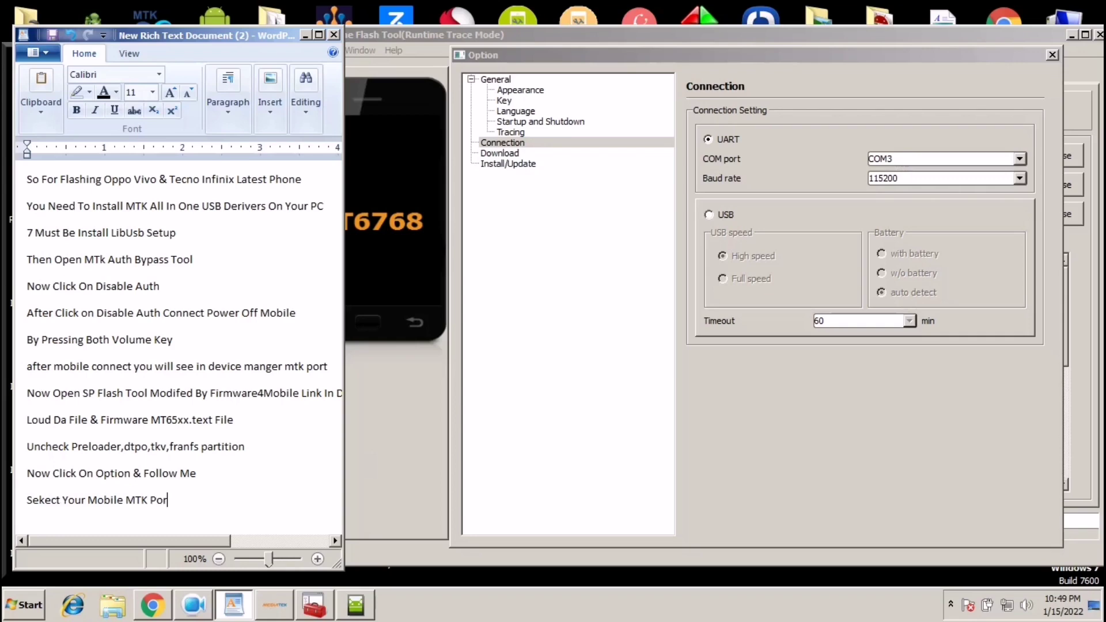
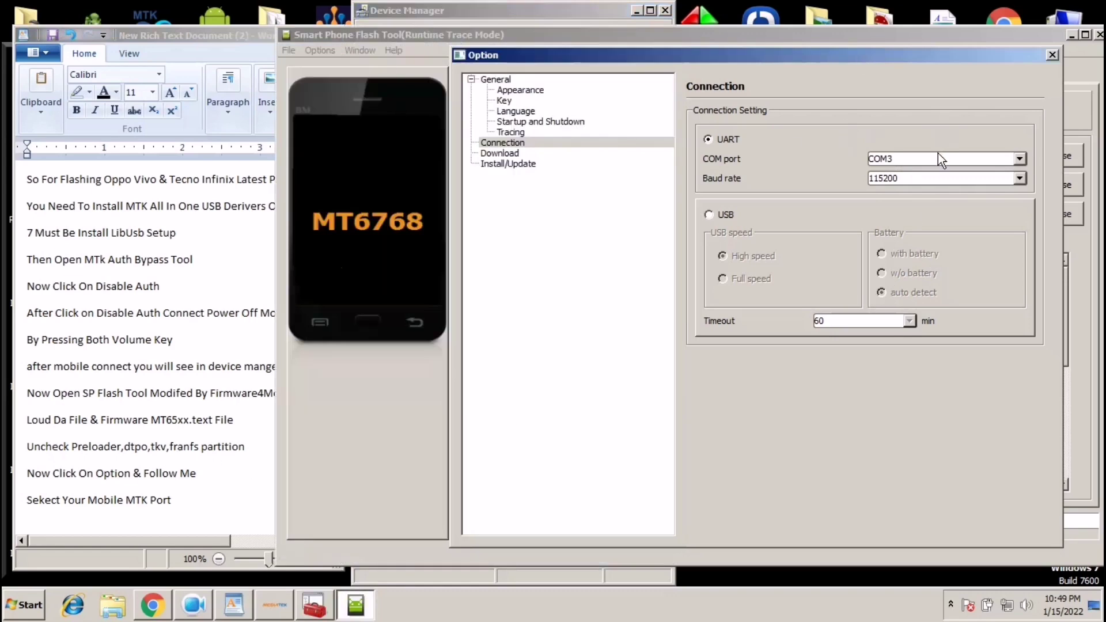
Choose COM3 as the COM port for the flash tool's UART connection.
{"action": "left_click", "coordinate": [938, 155]}
{"action": "left_click", "coordinate": [919, 171]}
Add the line "Select BuadRate High" at the end of the notes.
{"action": "left_click", "coordinate": [215, 487]}
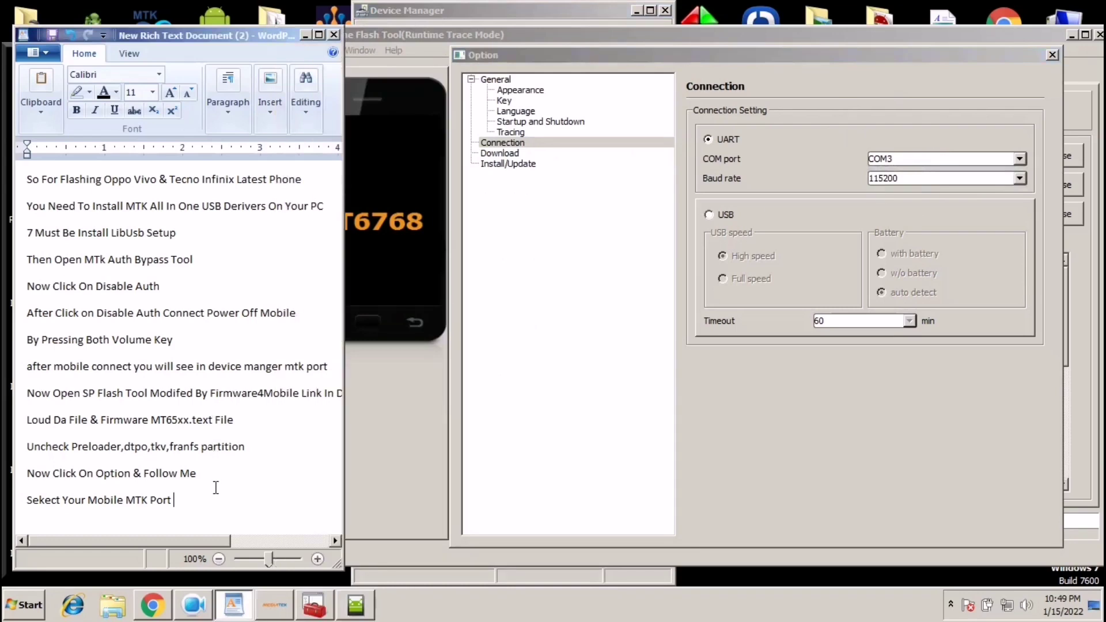
{"action": "key", "text": "Return"}
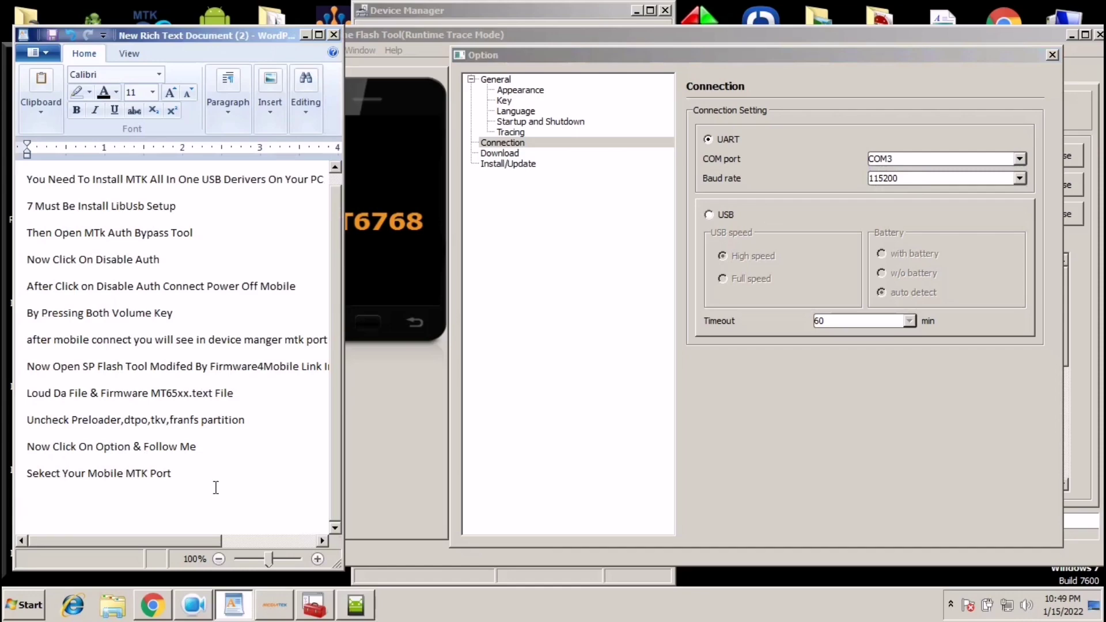
{"action": "type", "text": "Select BuadRate High"}
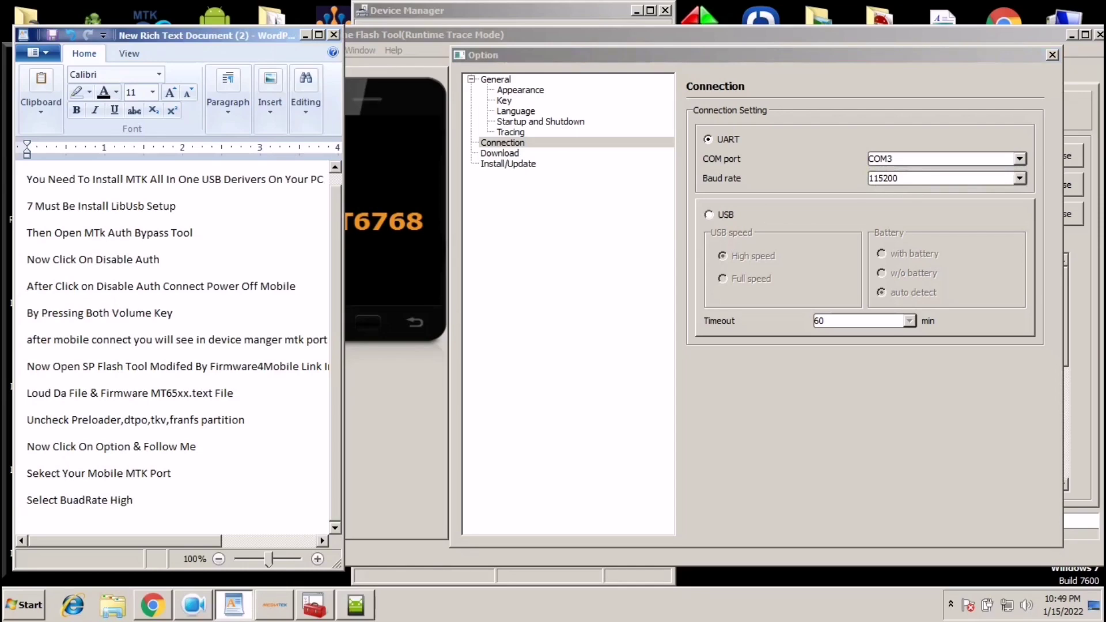
Set the UART connection's baud rate to 921600 and close the Option dialog.
{"action": "left_click", "coordinate": [922, 182]}
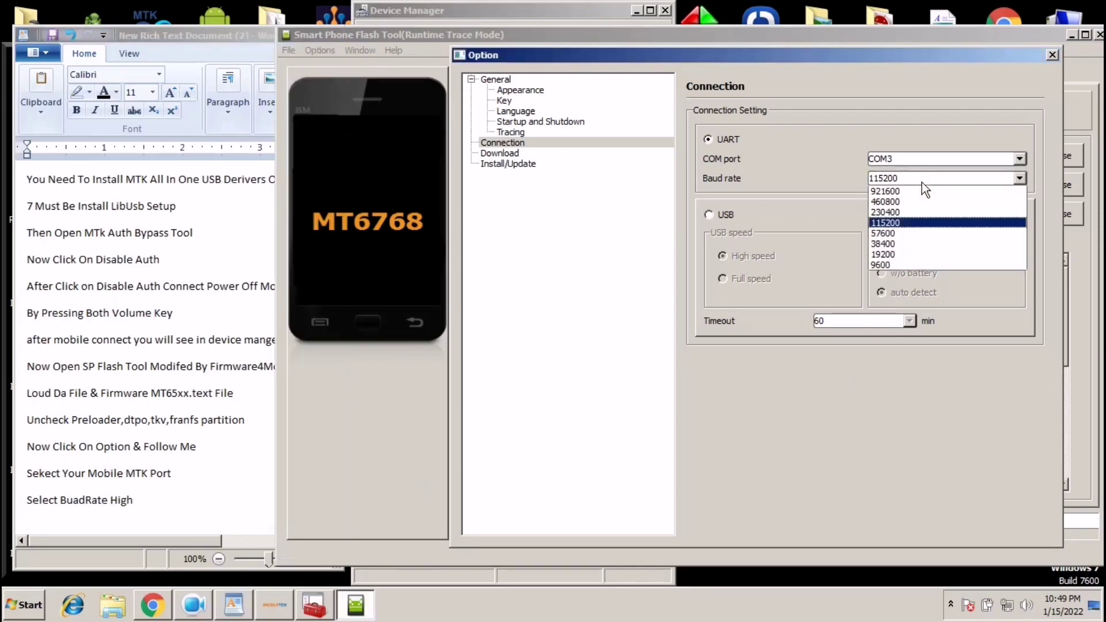
{"action": "left_click", "coordinate": [922, 193]}
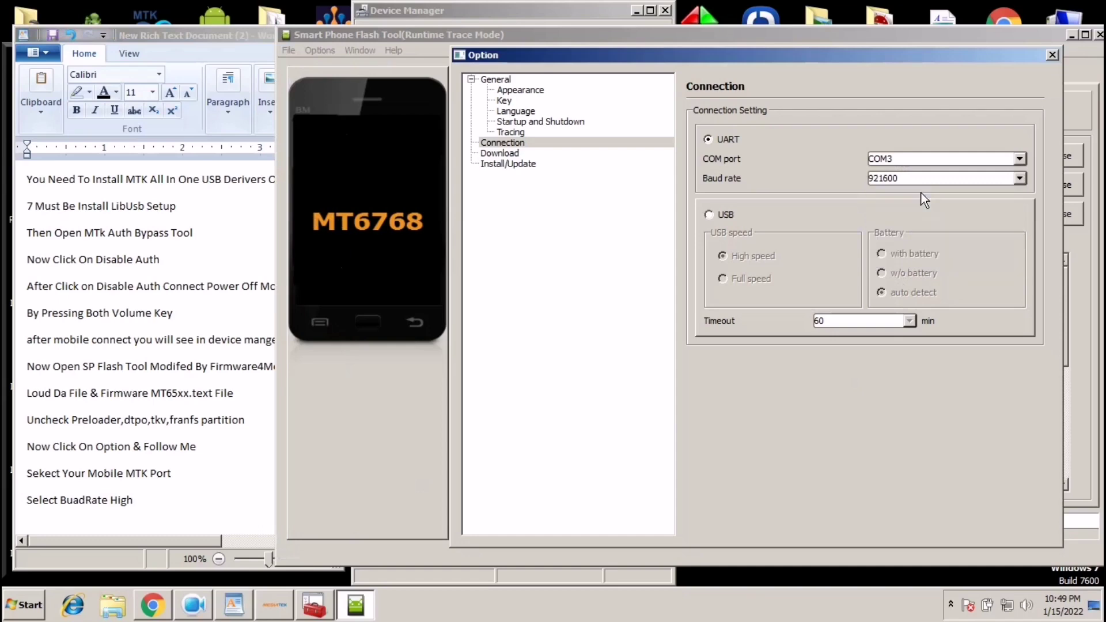
{"action": "left_click", "coordinate": [1051, 53]}
Add the line "Now Click On Downlowd" at the end of the notes, followed by a new line.
{"action": "left_click", "coordinate": [204, 490]}
{"action": "key", "text": "Return"}
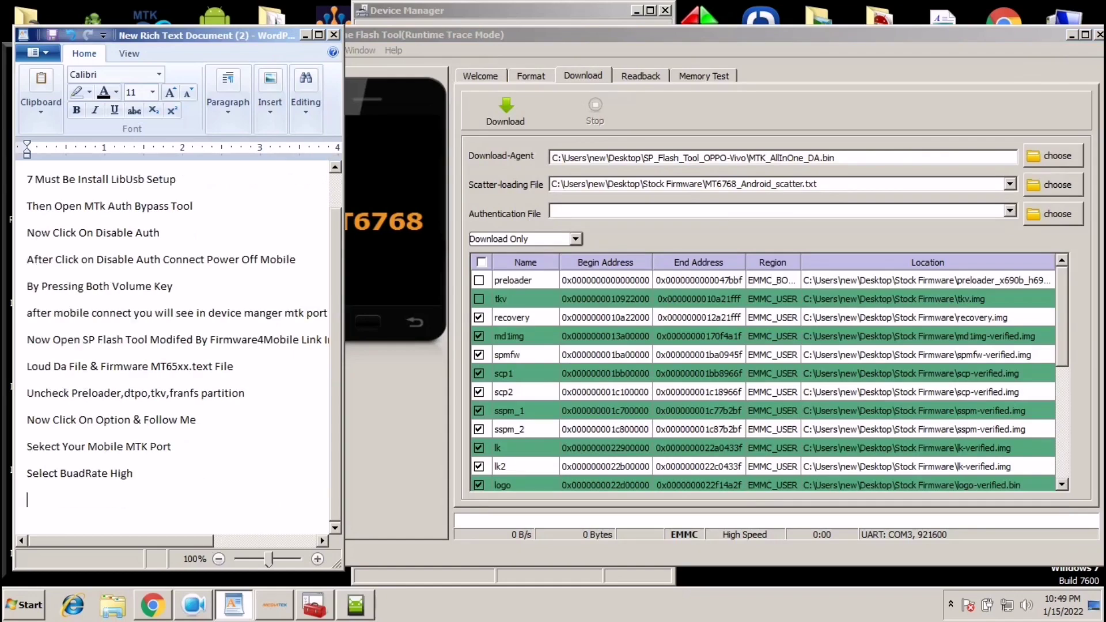
{"action": "type", "text": "Now Click On Downlowd"}
{"action": "key", "text": "Return"}
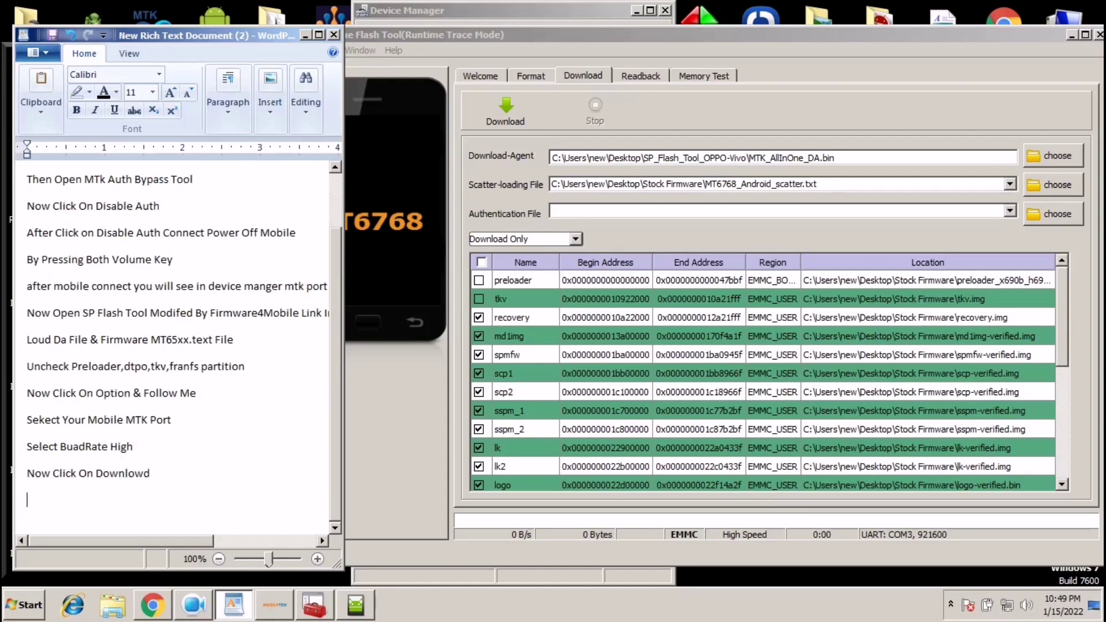
Write "Flashing Start" as the last line of the notes and highlight the last two lines.
{"action": "type", "text": "Flashing Start"}
{"action": "left_click_drag", "start_coordinate": [98, 506], "coordinate": [14, 477]}
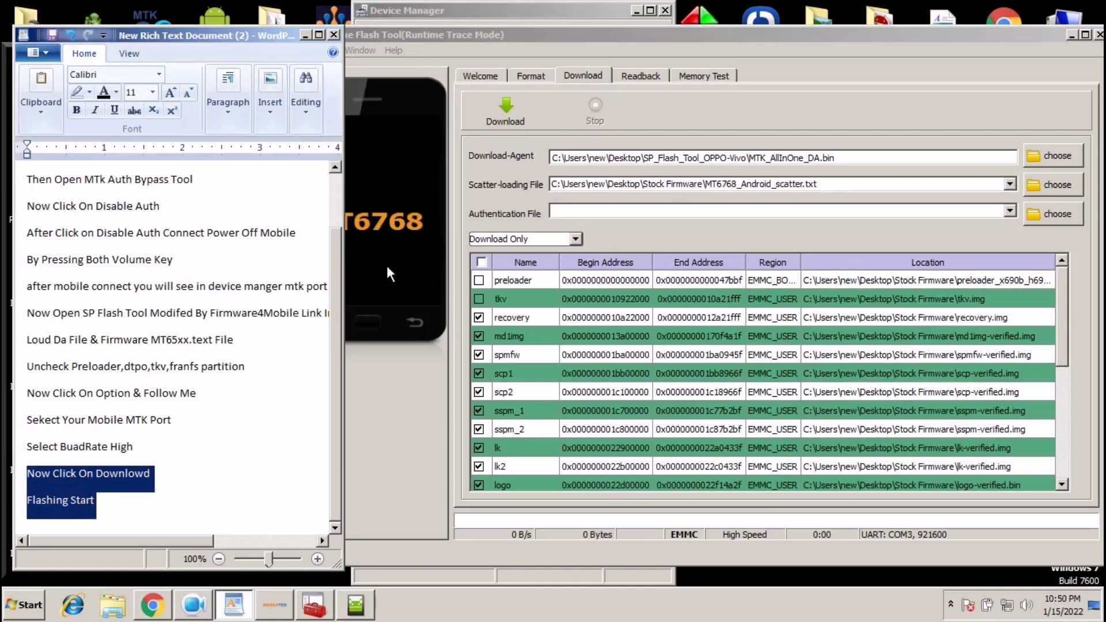
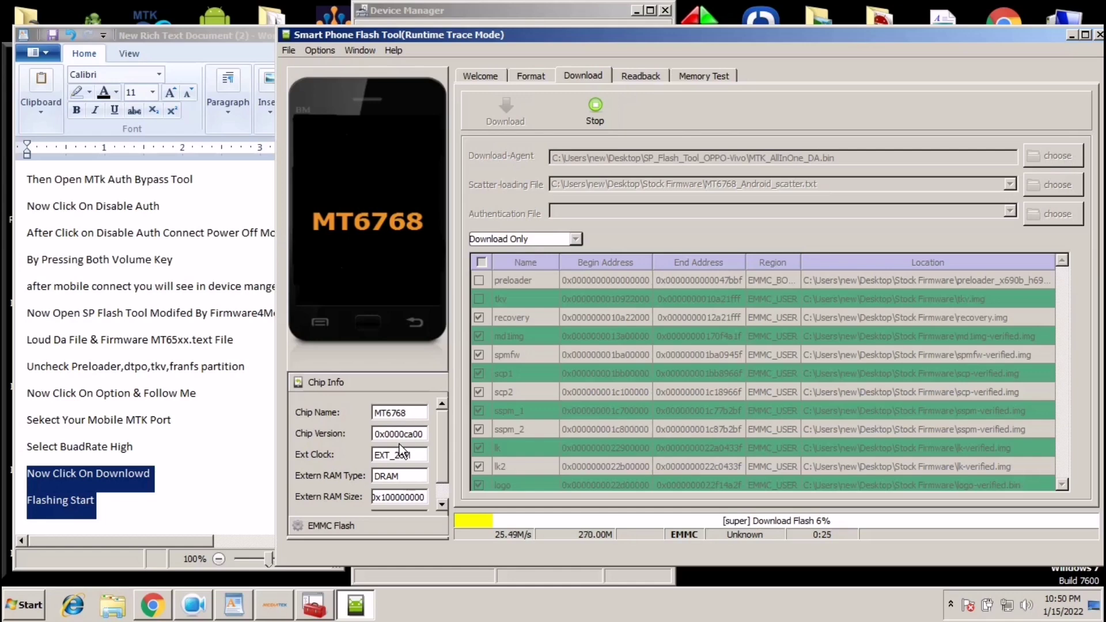
Switch back to the WordPad notes and add the line "Don,t Forgot To Subscribe & Like" at the end.
{"action": "left_click", "coordinate": [166, 514]}
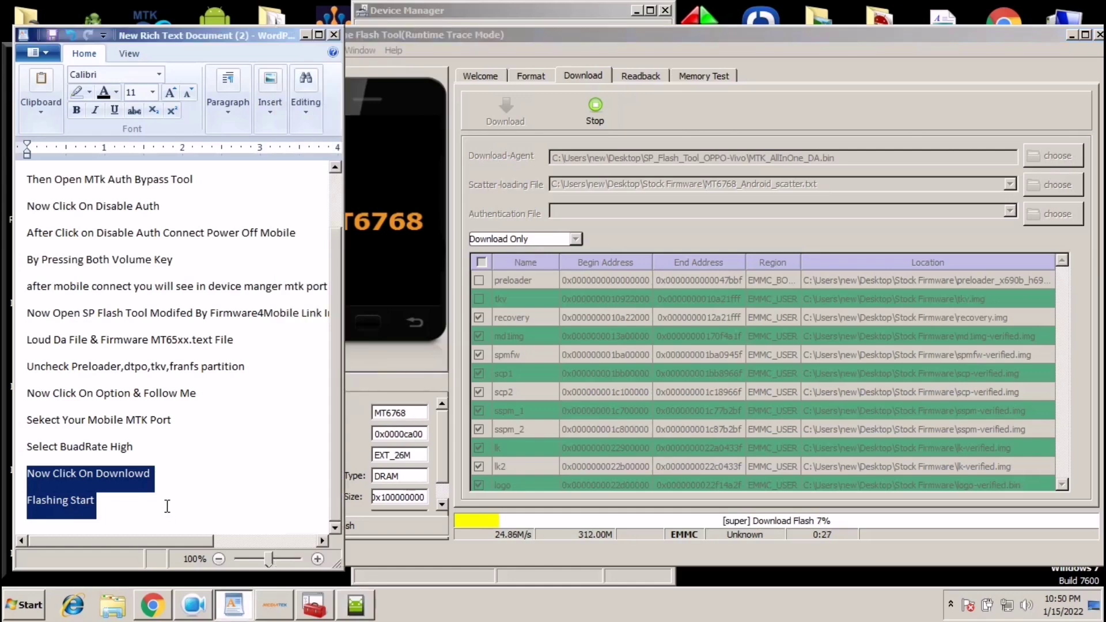
{"action": "left_click", "coordinate": [167, 506]}
{"action": "key", "text": "Return"}
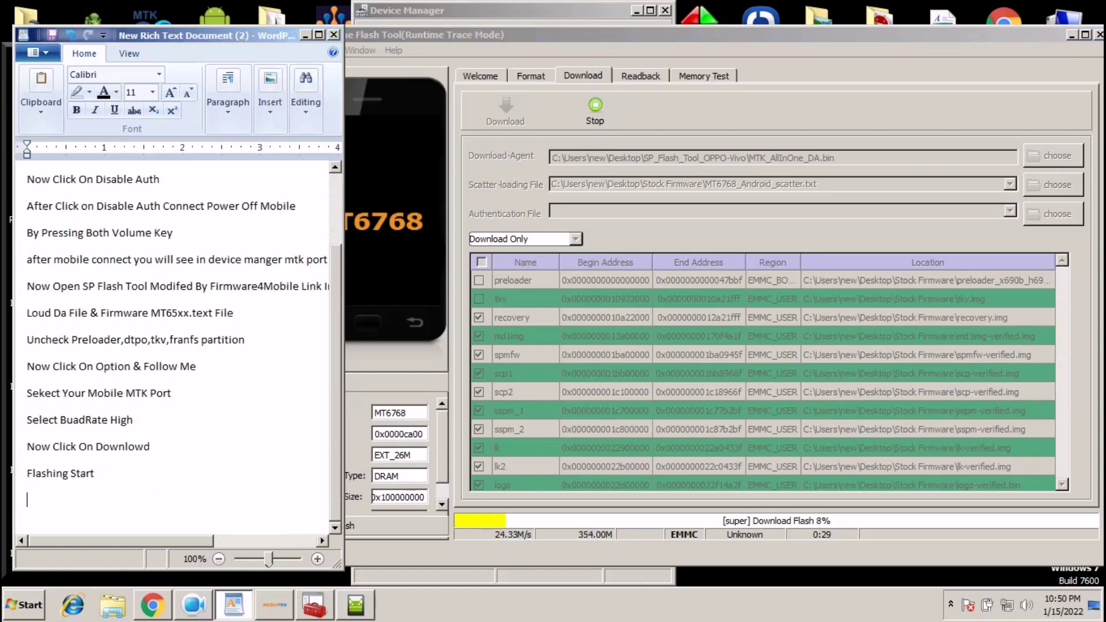
{"action": "type", "text": "Don,t Forgot"}
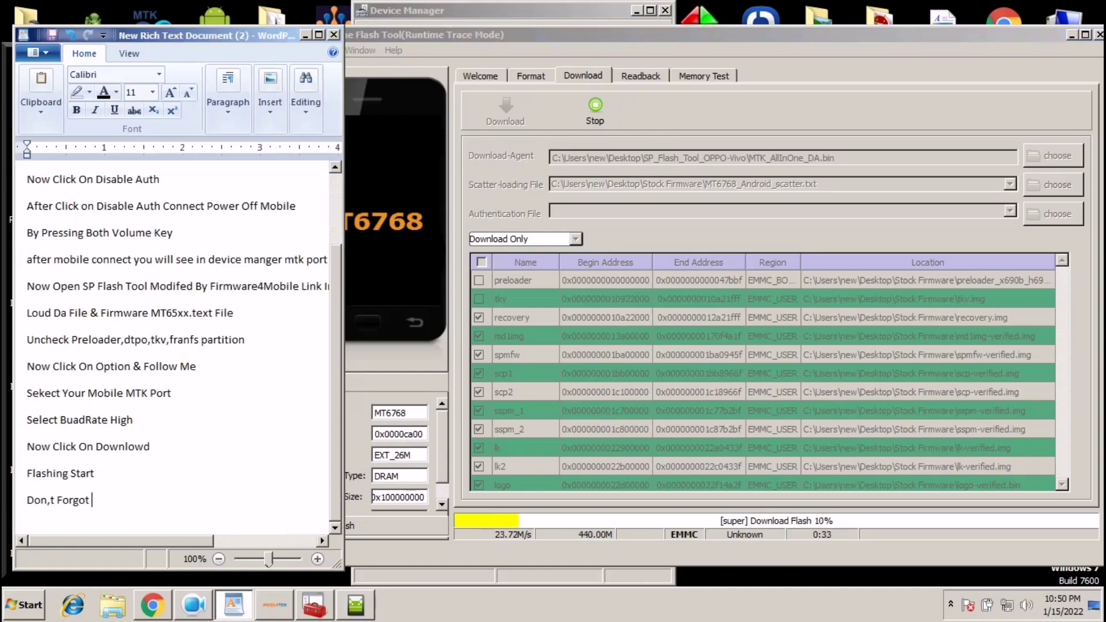
{"action": "type", "text": " To Subscribe "}
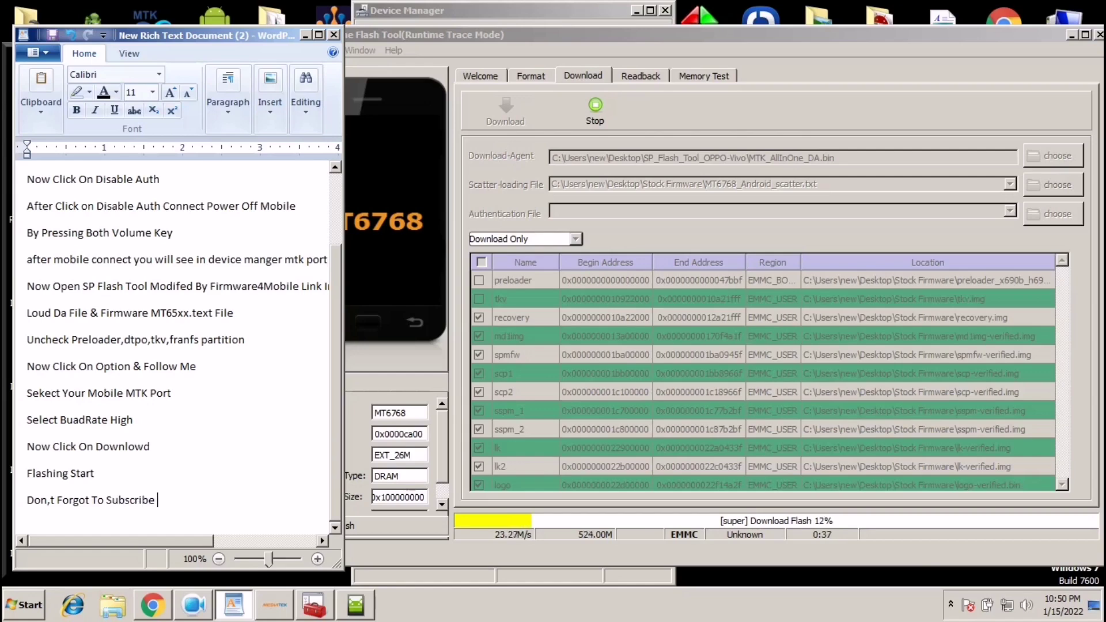
{"action": "type", "text": "& Like M"}
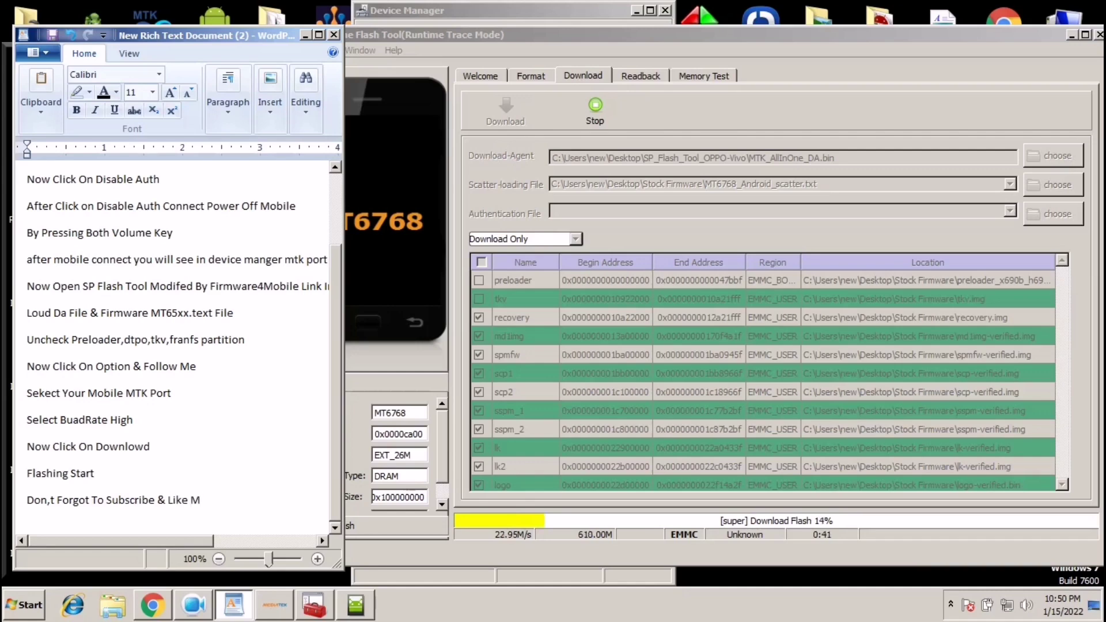
{"action": "key", "text": "BackSpace"}
Make the entire text of the notes bold, from the first line to the last.
{"action": "left_click_drag", "start_coordinate": [188, 506], "coordinate": [30, 170]}
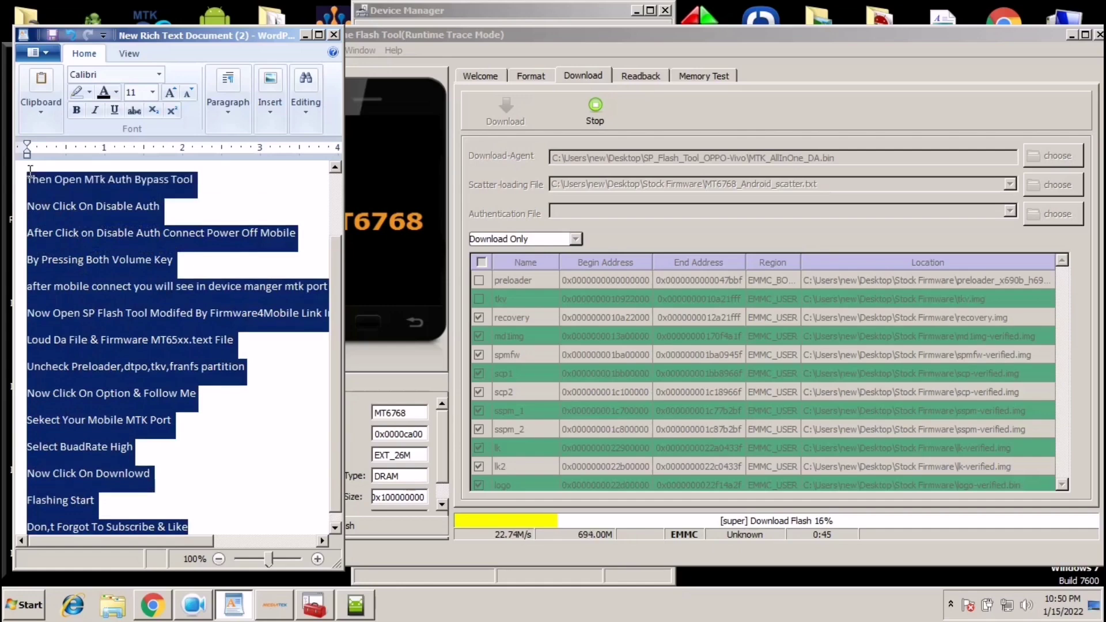
{"action": "scroll", "coordinate": [90, 249], "scroll_direction": "up", "scroll_amount": 1}
{"action": "scroll", "coordinate": [167, 340], "scroll_direction": "down", "scroll_amount": 1}
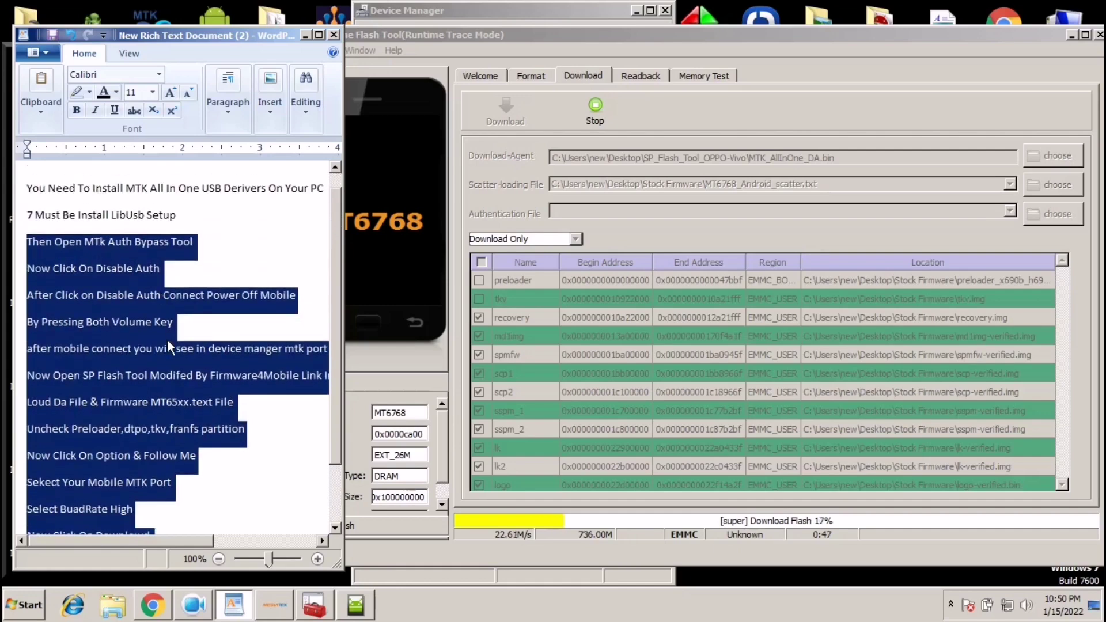
{"action": "right_click", "coordinate": [161, 312]}
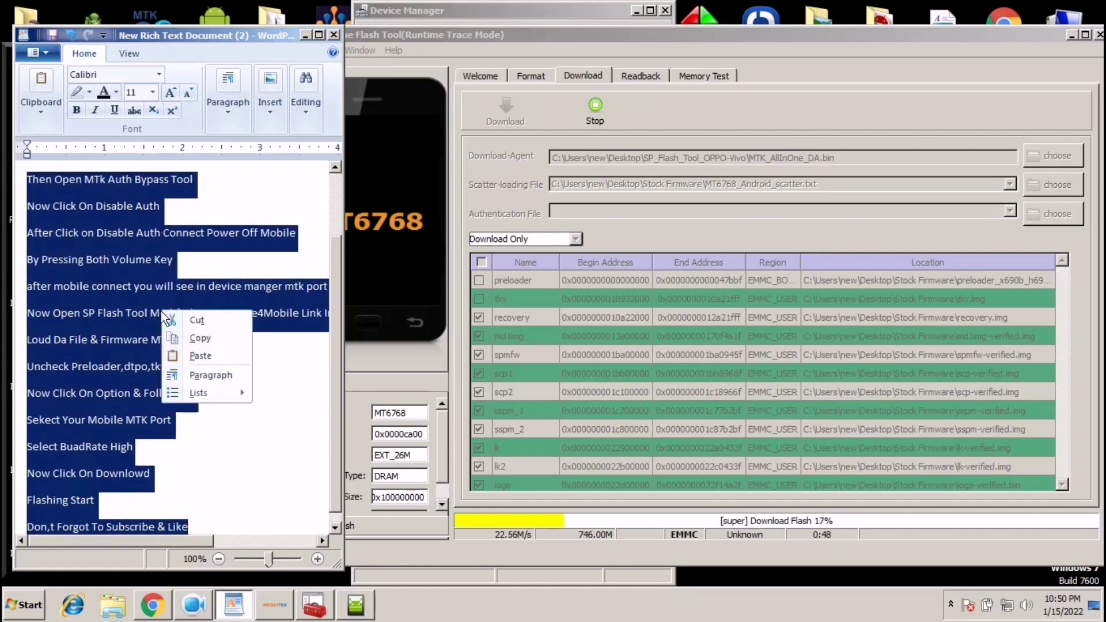
{"action": "left_click", "coordinate": [219, 207]}
{"action": "left_click", "coordinate": [154, 453]}
{"action": "scroll", "coordinate": [155, 453], "scroll_direction": "down", "scroll_amount": 1}
{"action": "left_click_drag", "start_coordinate": [198, 510], "coordinate": [4, 133]}
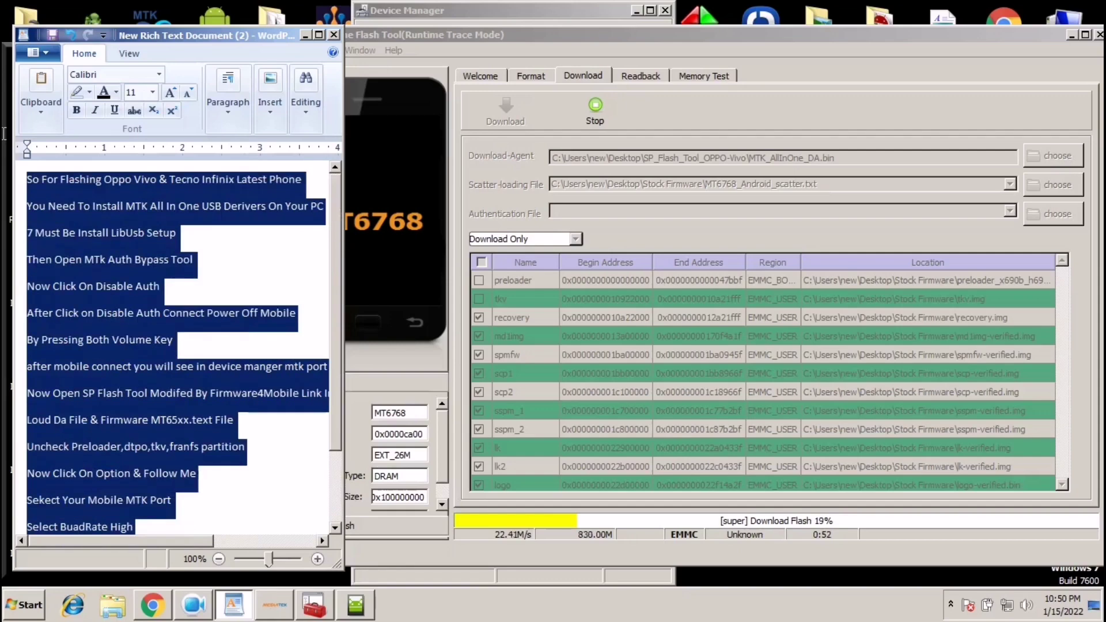
{"action": "left_click", "coordinate": [77, 110]}
{"action": "left_click", "coordinate": [265, 487]}
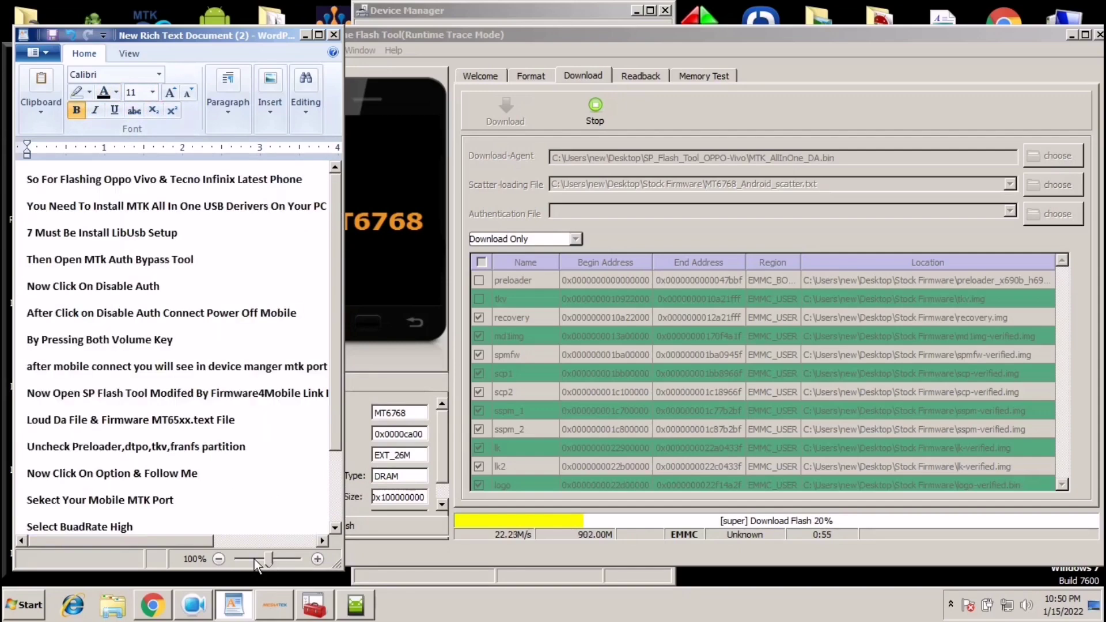
Set the font size of all the notes text to 18 with the document zoomed to 70%.
{"action": "left_click", "coordinate": [220, 558]}
{"action": "left_click", "coordinate": [220, 558]}
{"action": "left_click", "coordinate": [220, 557]}
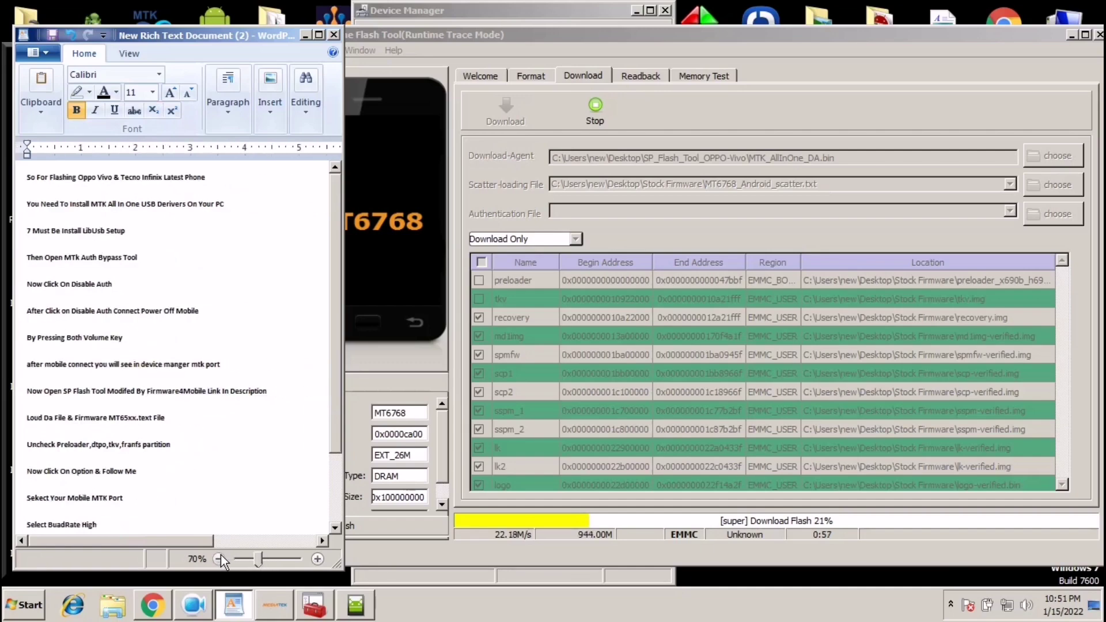
{"action": "left_click_drag", "start_coordinate": [158, 530], "coordinate": [27, 229]}
{"action": "left_click", "coordinate": [143, 369]}
{"action": "right_click", "coordinate": [144, 373]}
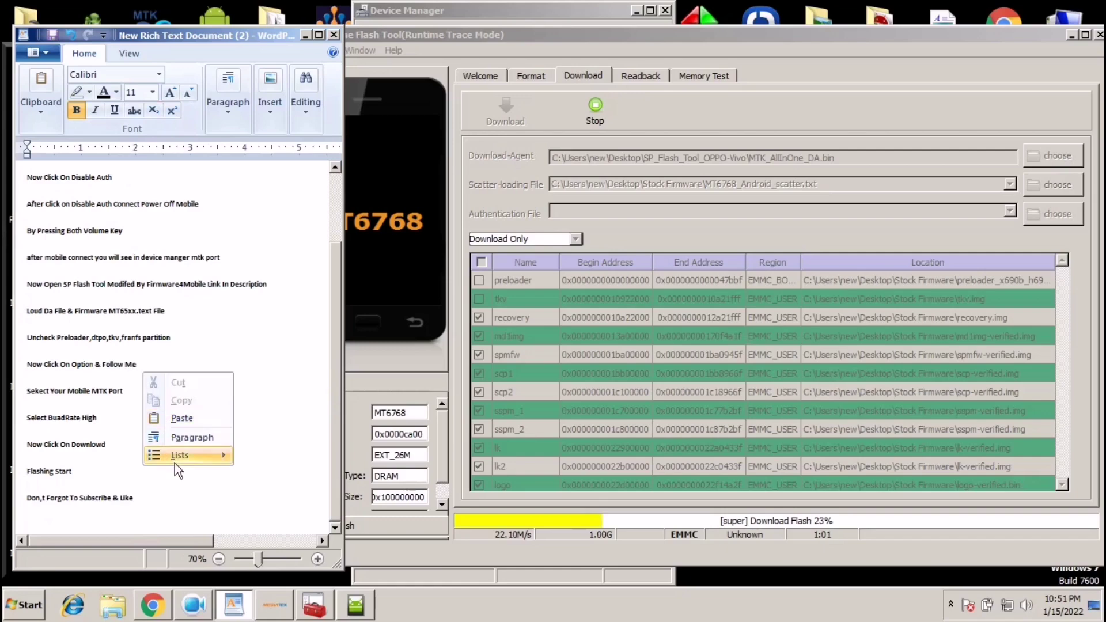
{"action": "key", "text": "Escape"}
{"action": "left_click_drag", "start_coordinate": [138, 500], "coordinate": [5, 167]}
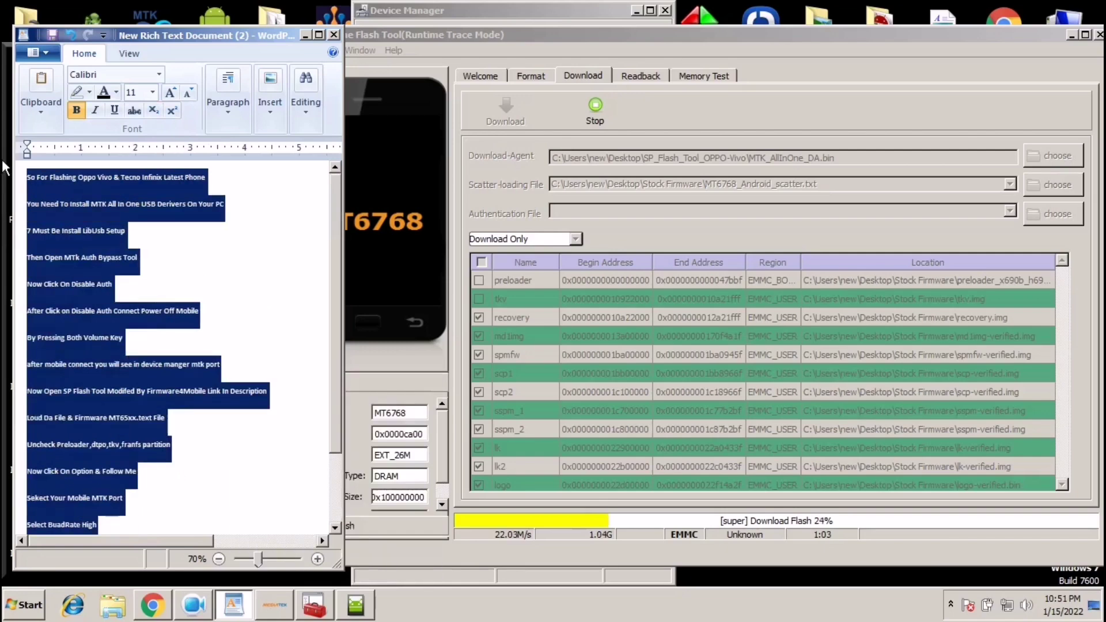
{"action": "left_click", "coordinate": [151, 92]}
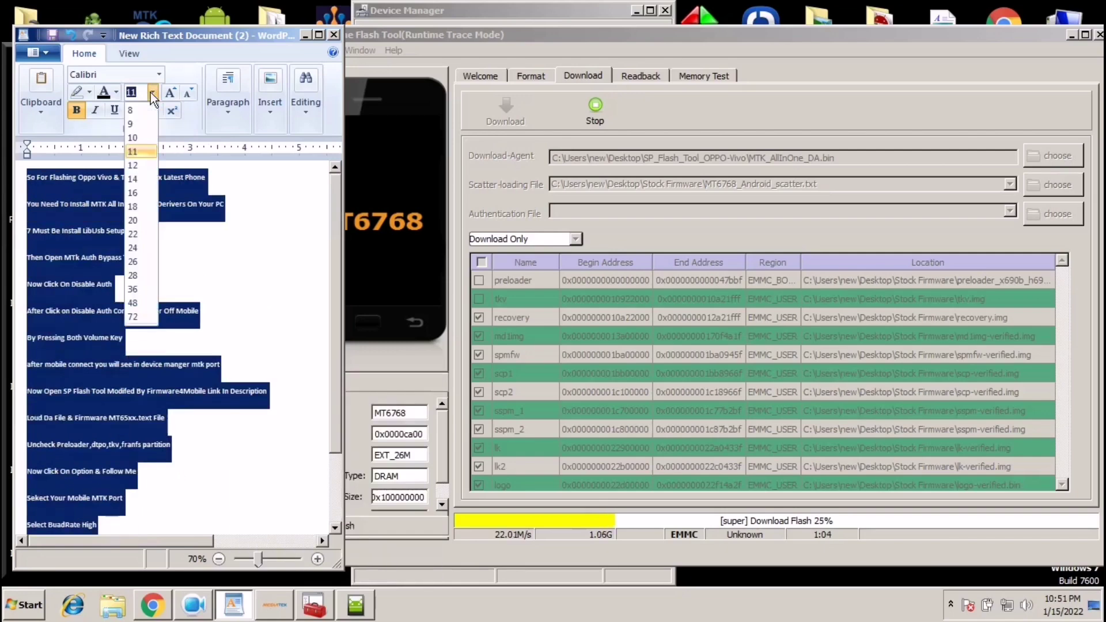
{"action": "left_click", "coordinate": [141, 206]}
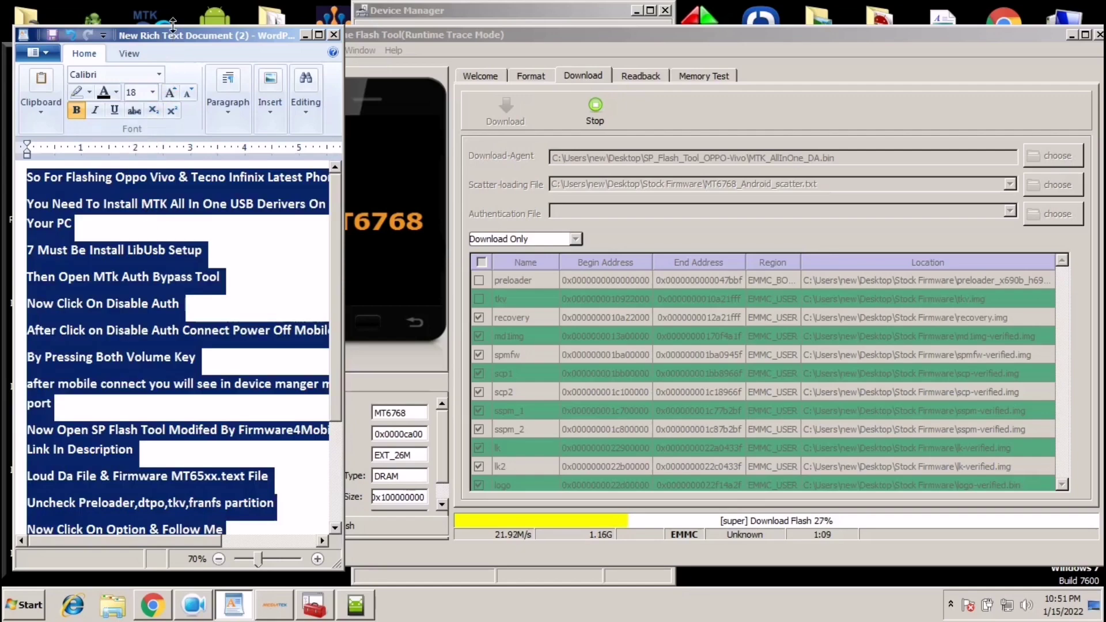
Move the notes window up, widen it, and set its zoom to 60%.
{"action": "left_click_drag", "start_coordinate": [174, 31], "coordinate": [174, 13]}
{"action": "left_click_drag", "start_coordinate": [345, 101], "coordinate": [412, 94]}
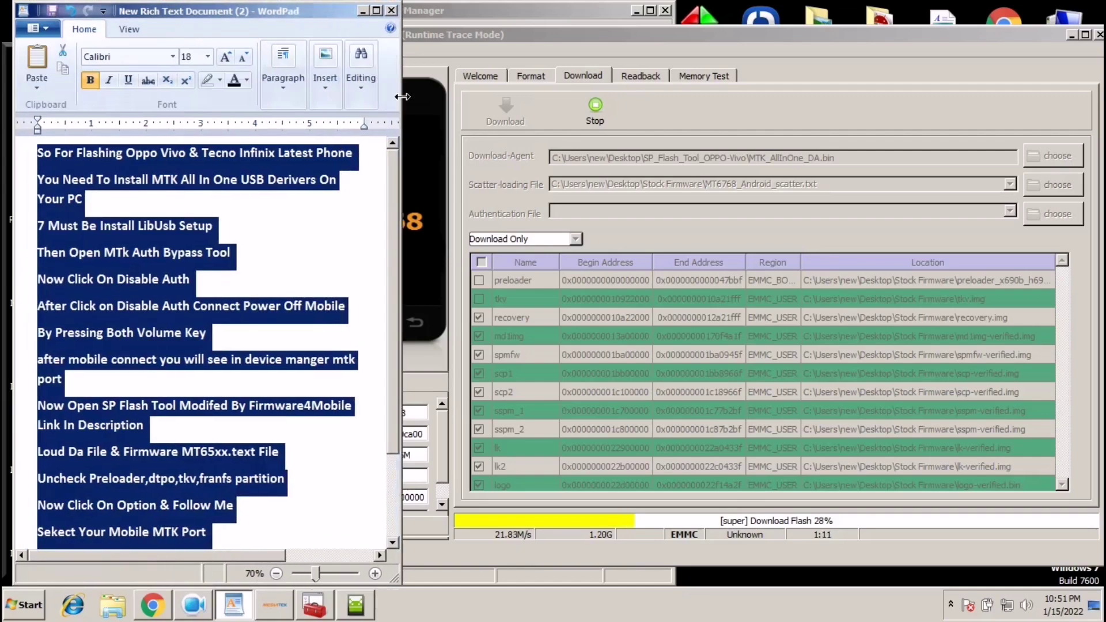
{"action": "left_click", "coordinate": [284, 572]}
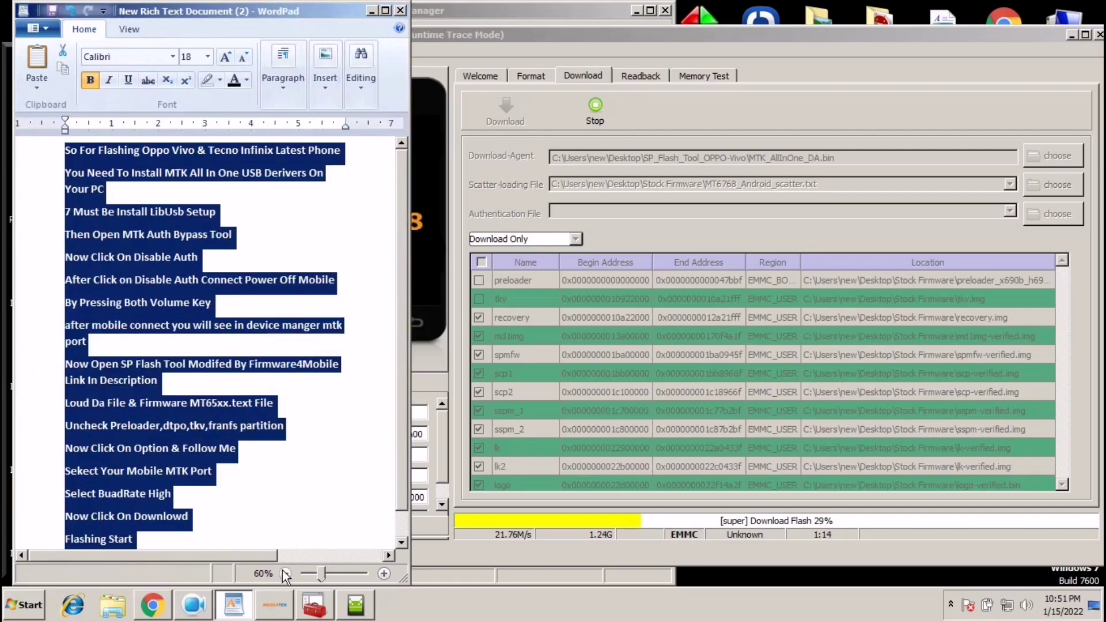
{"action": "left_click", "coordinate": [283, 572]}
{"action": "left_click", "coordinate": [384, 574]}
{"action": "left_click", "coordinate": [328, 415]}
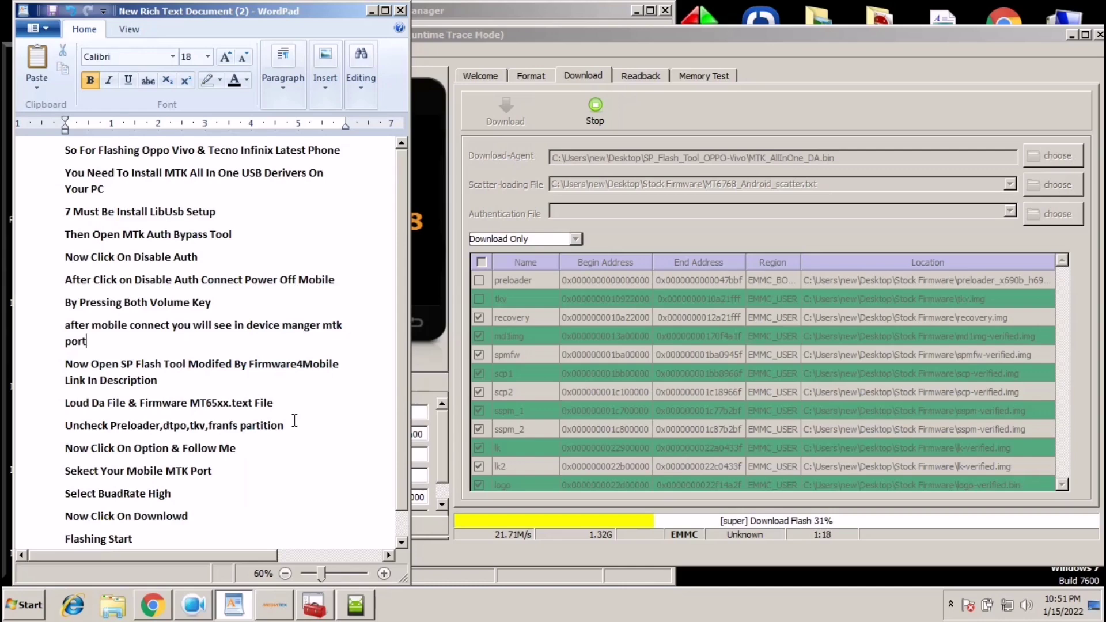
Review the first lines of the notes and remove the stray "7" before "Must Be Install LibUsb Setup".
{"action": "left_click", "coordinate": [52, 161]}
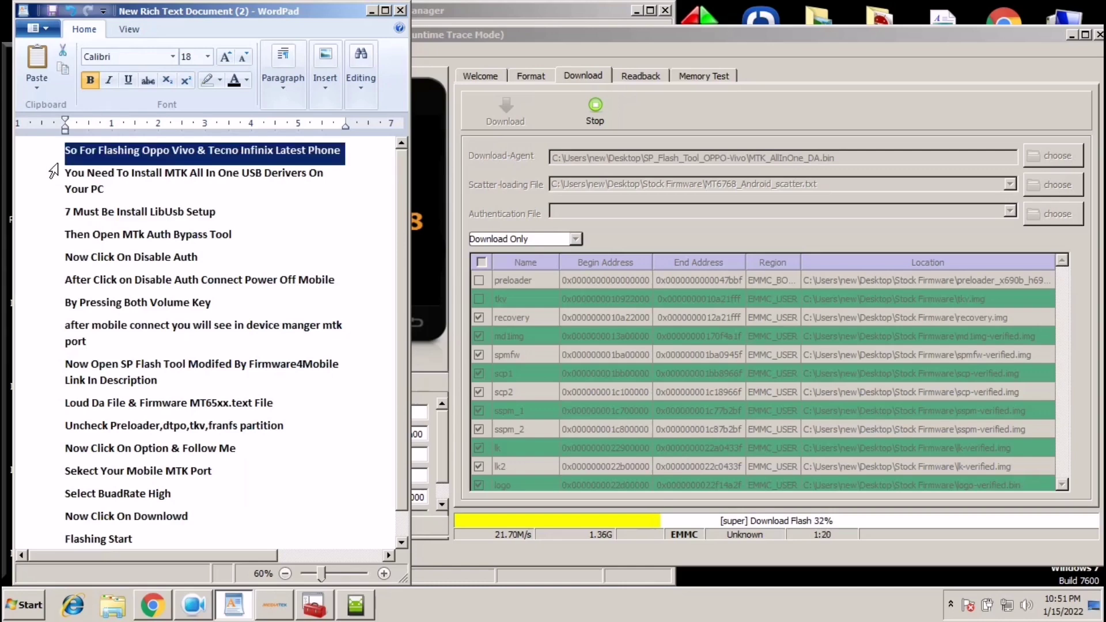
{"action": "left_click", "coordinate": [54, 174]}
{"action": "left_click", "coordinate": [55, 193]}
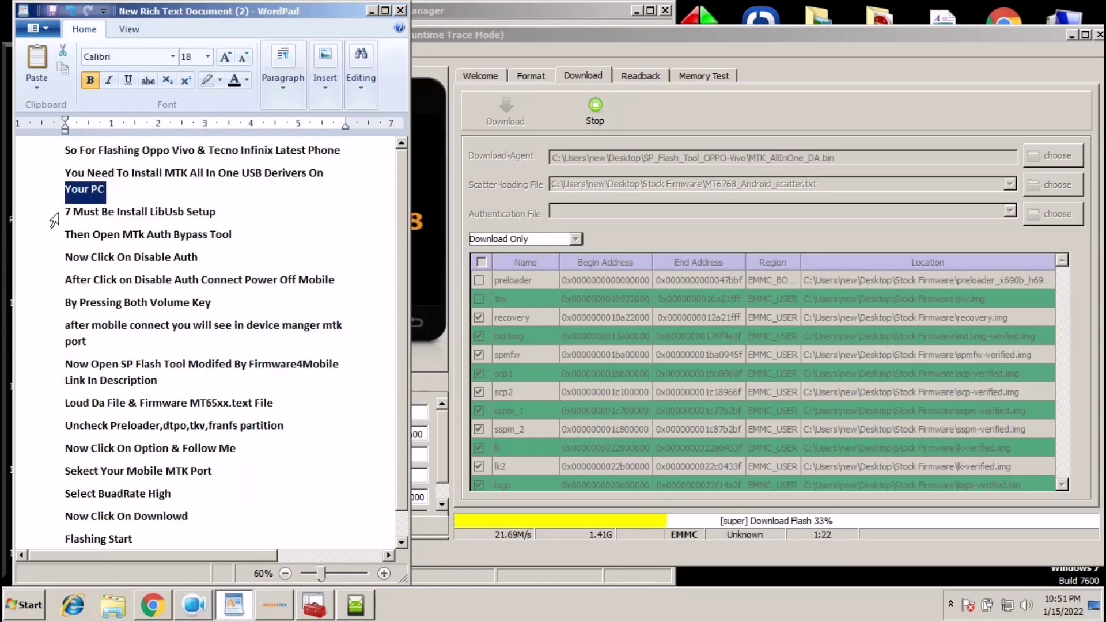
{"action": "left_click", "coordinate": [54, 215]}
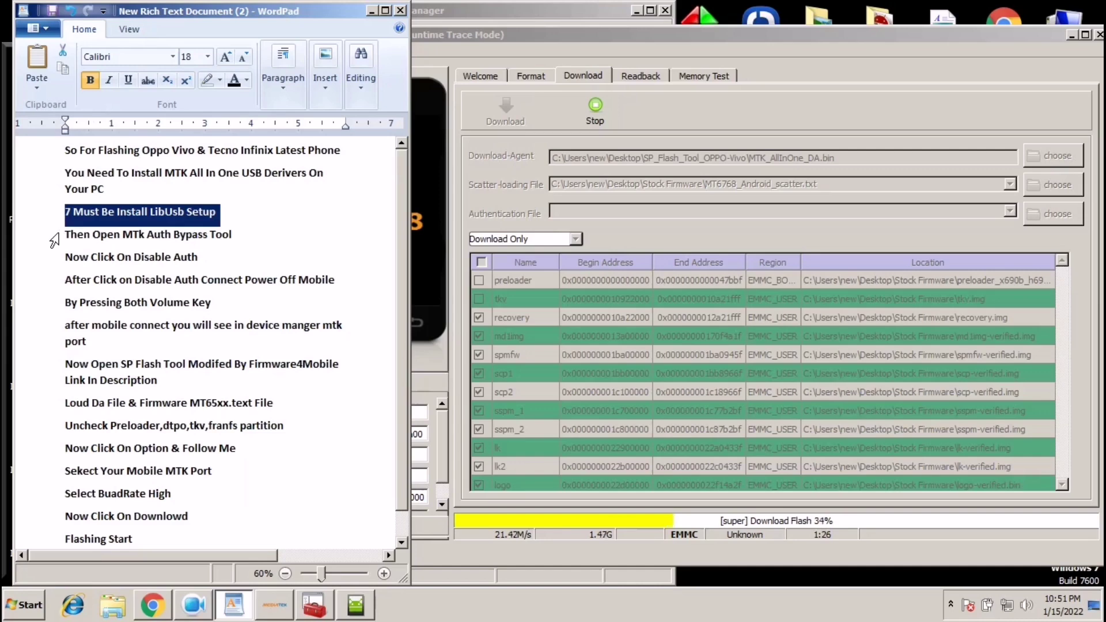
{"action": "left_click", "coordinate": [74, 213]}
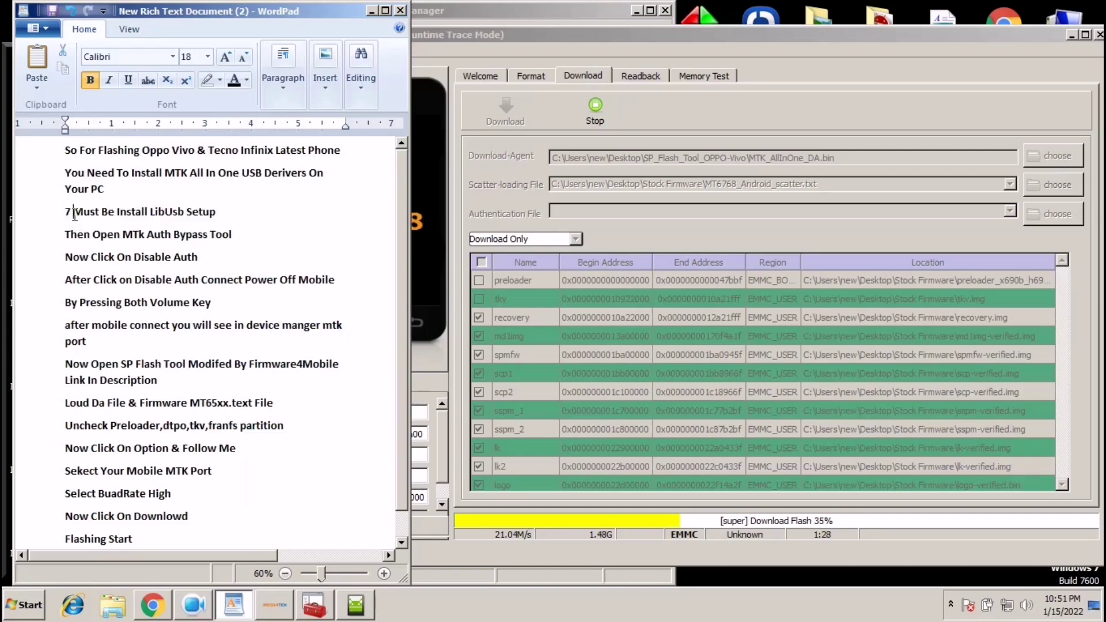
{"action": "key", "text": "BackSpace"}
{"action": "key", "text": "BackSpace"}
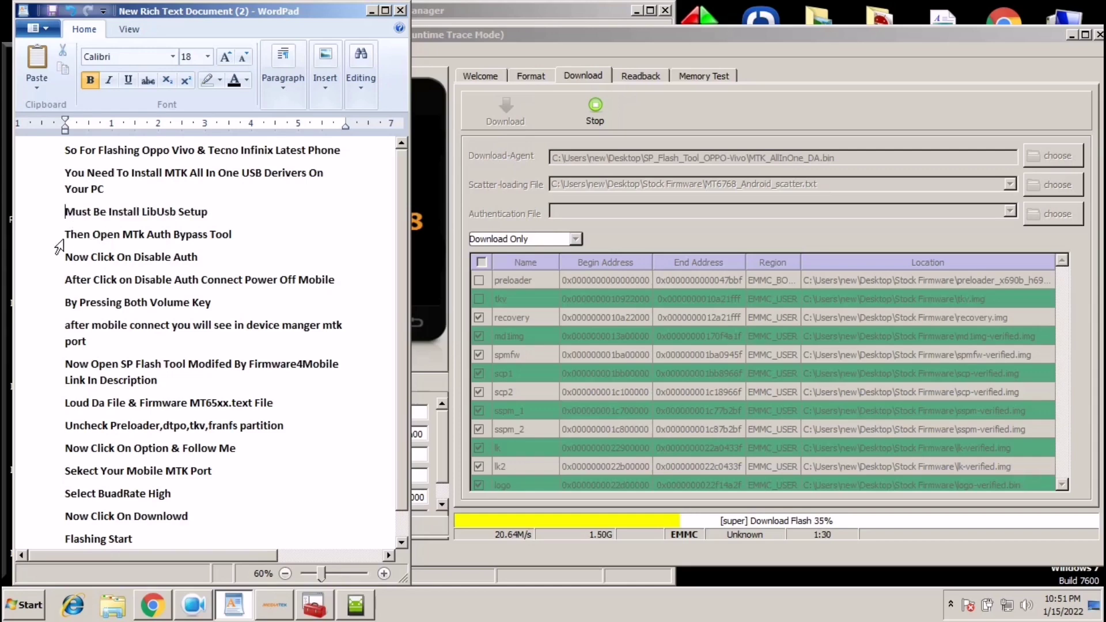
Review the notes line by line, highlighting each from the auth bypass instructions down to the partitions to uncheck.
{"action": "left_click", "coordinate": [60, 245]}
{"action": "left_click", "coordinate": [58, 264]}
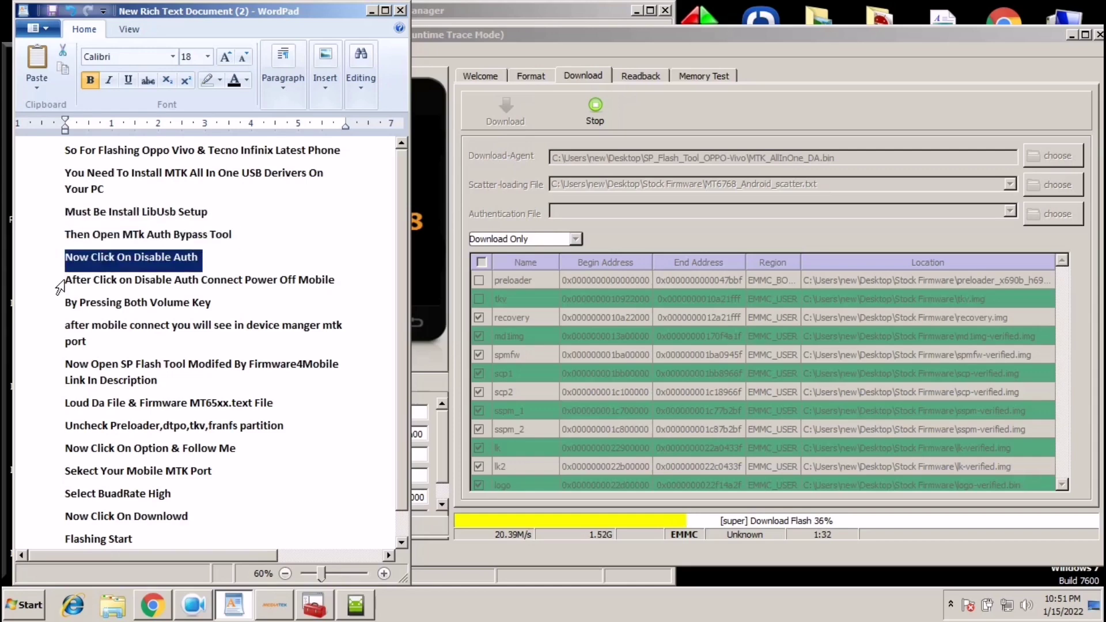
{"action": "left_click", "coordinate": [59, 283]}
{"action": "left_click", "coordinate": [60, 311]}
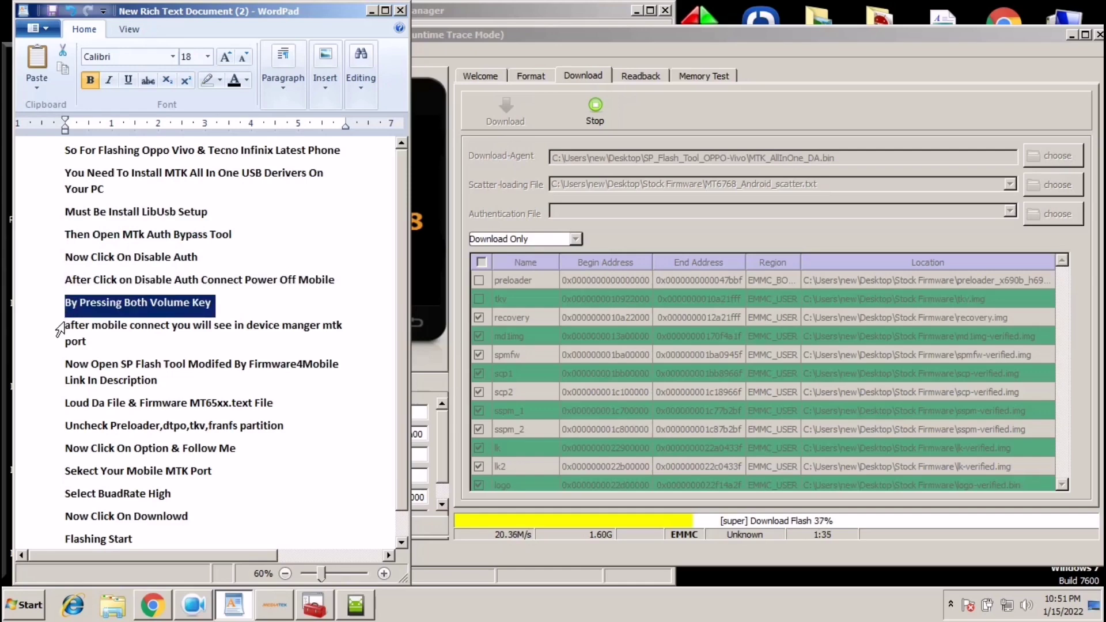
{"action": "left_click", "coordinate": [58, 328]}
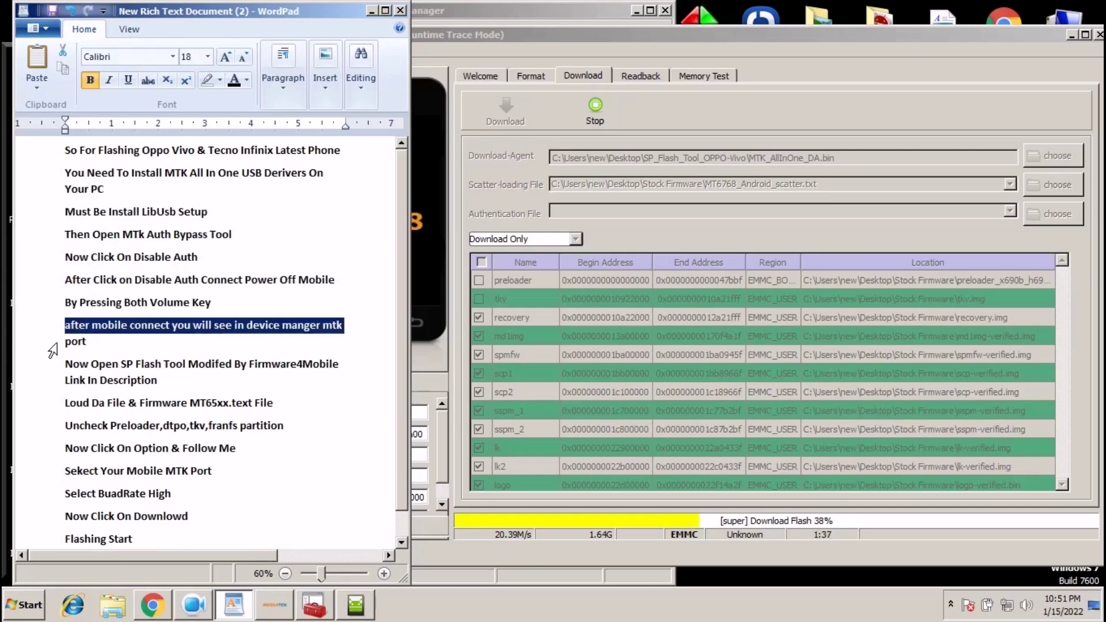
{"action": "left_click", "coordinate": [58, 345]}
{"action": "left_click", "coordinate": [57, 367]}
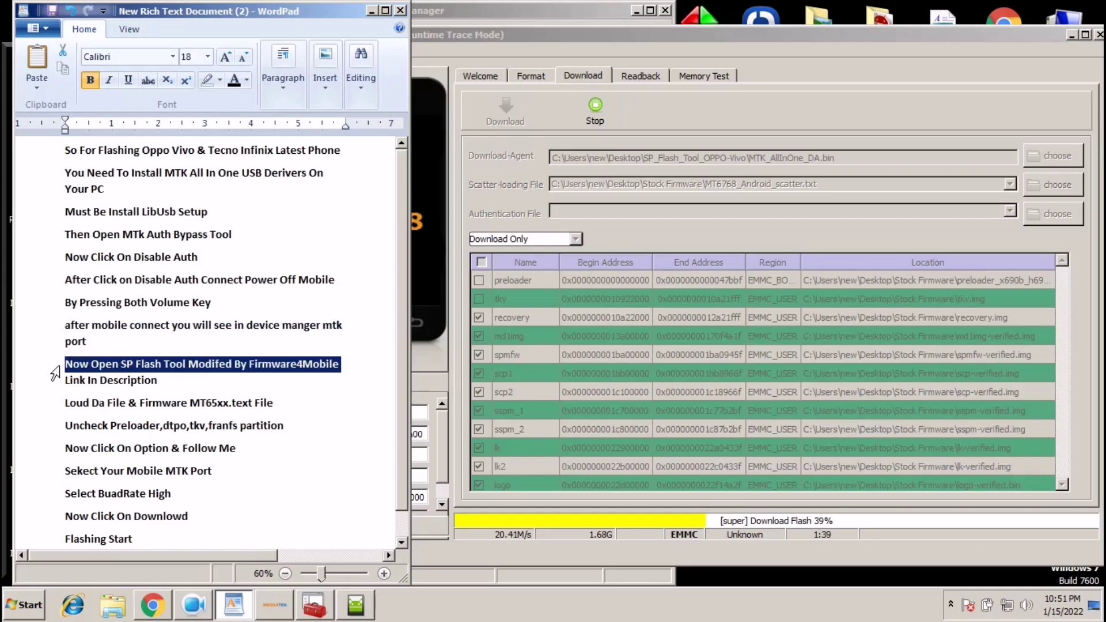
{"action": "left_click", "coordinate": [56, 382]}
{"action": "left_click", "coordinate": [55, 405]}
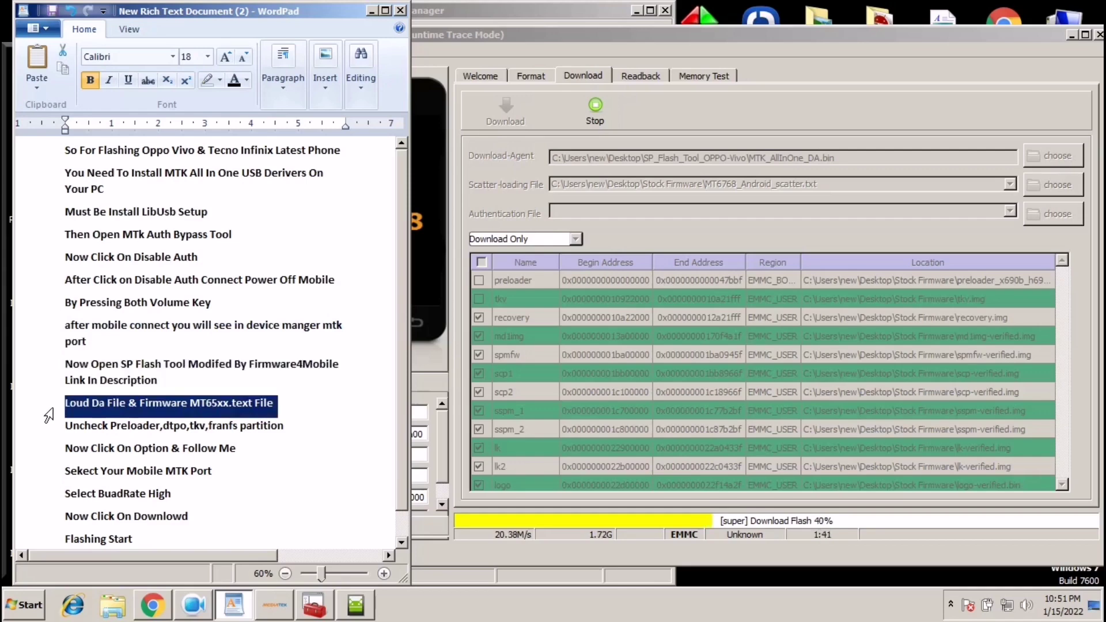
{"action": "left_click", "coordinate": [56, 428]}
Add the line "All Files & Tools Link In Description" at the end of the notes and switch to Smart Phone Flash Tool.
{"action": "left_click", "coordinate": [156, 517]}
{"action": "left_click", "coordinate": [155, 545]}
{"action": "scroll", "coordinate": [156, 545], "scroll_direction": "down", "scroll_amount": 1}
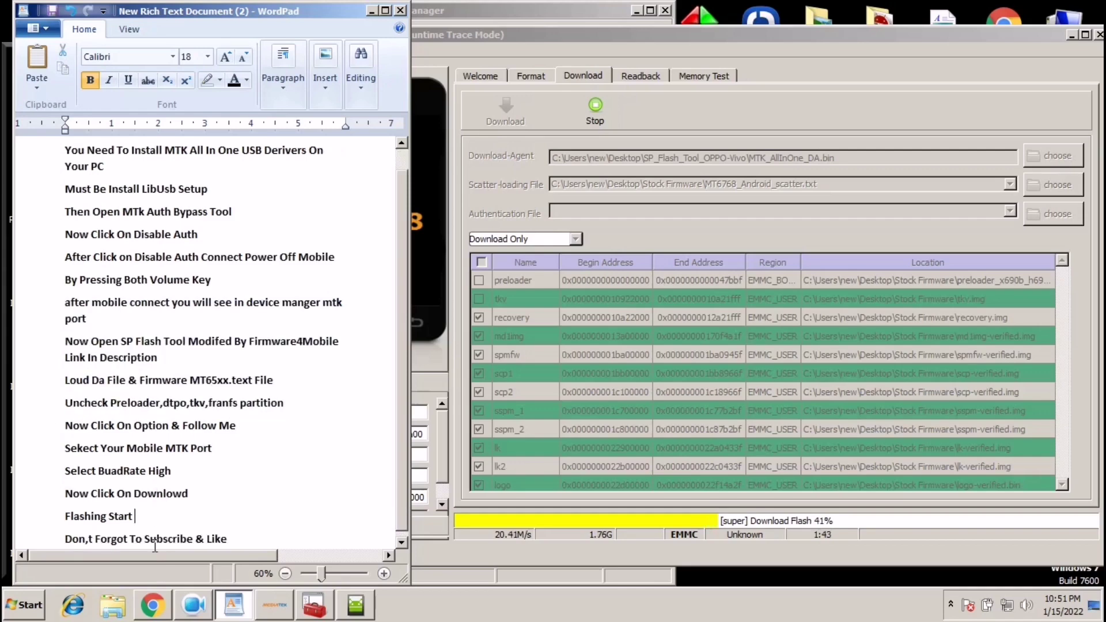
{"action": "key", "text": "Return"}
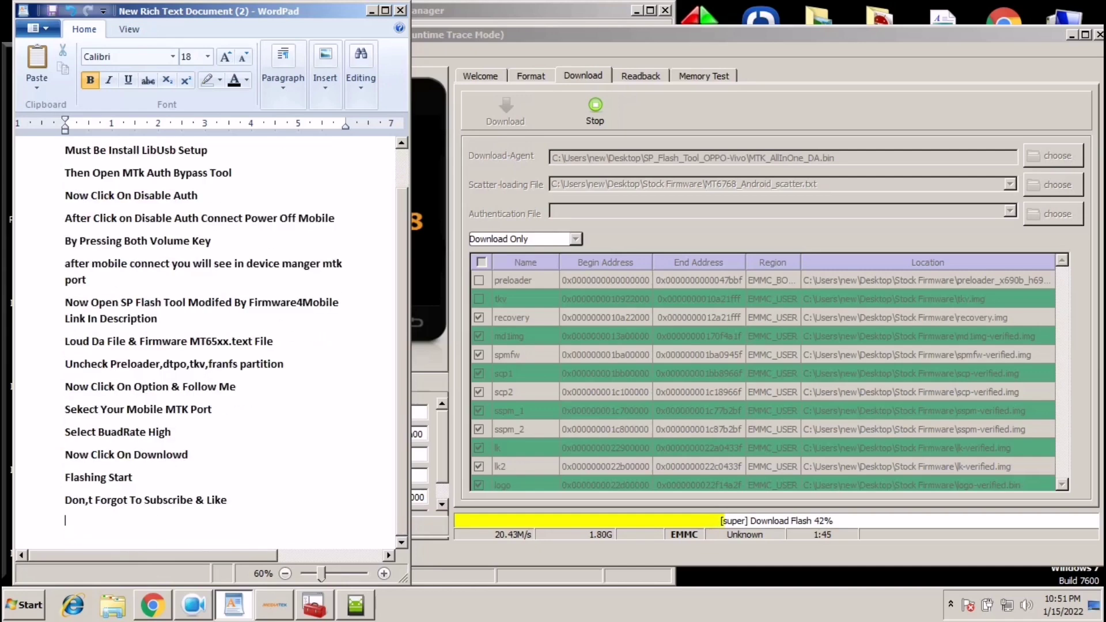
{"action": "type", "text": "All Files "}
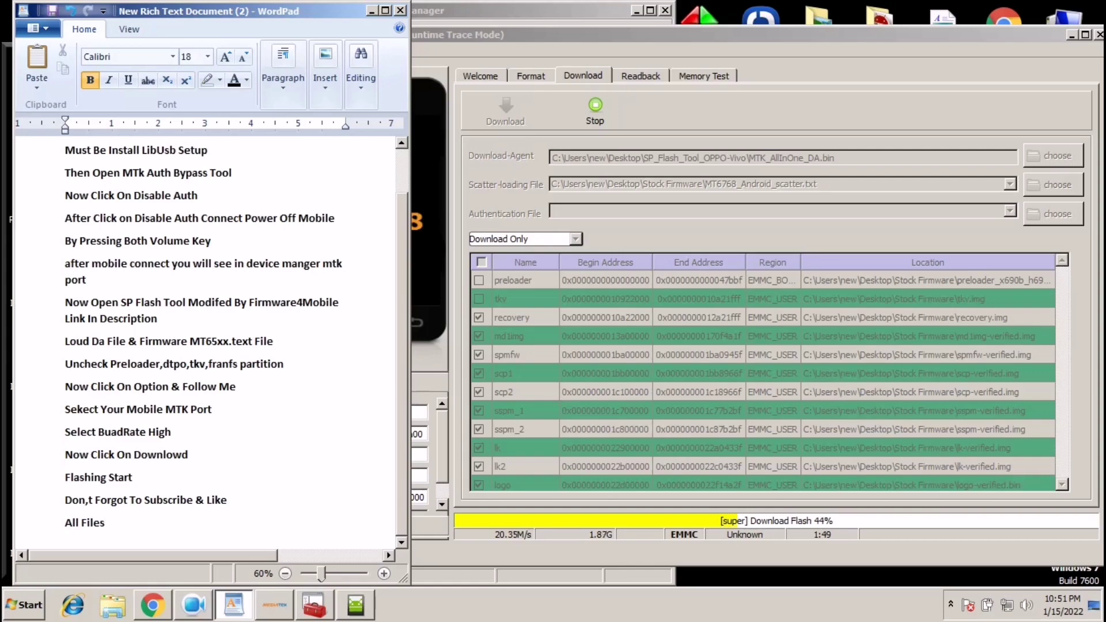
{"action": "type", "text": "& Tools Link I"}
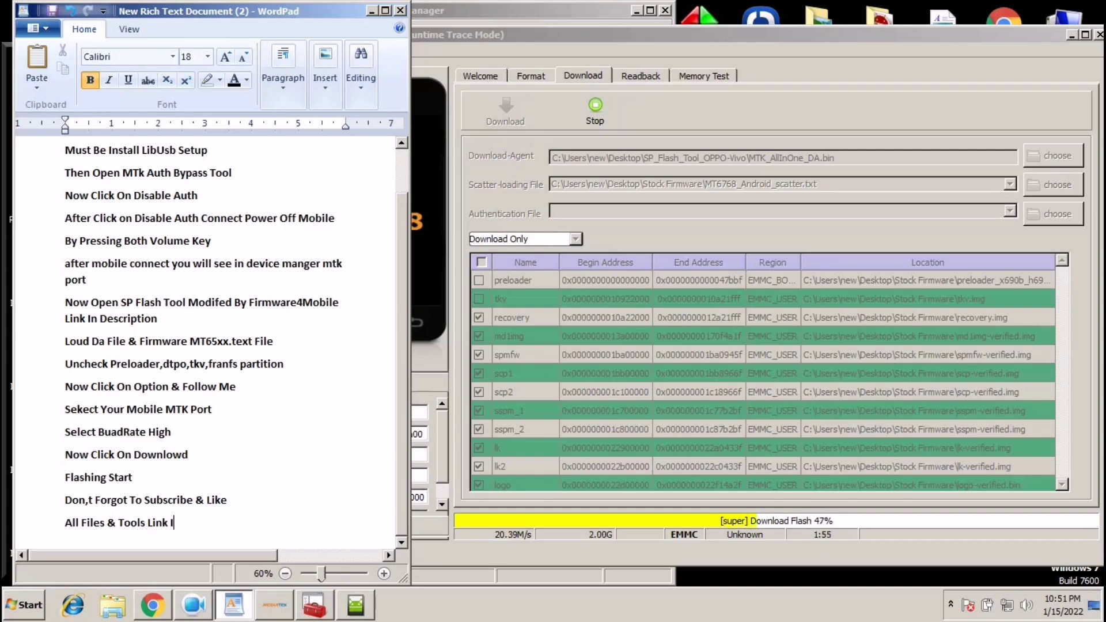
{"action": "type", "text": "n Description"}
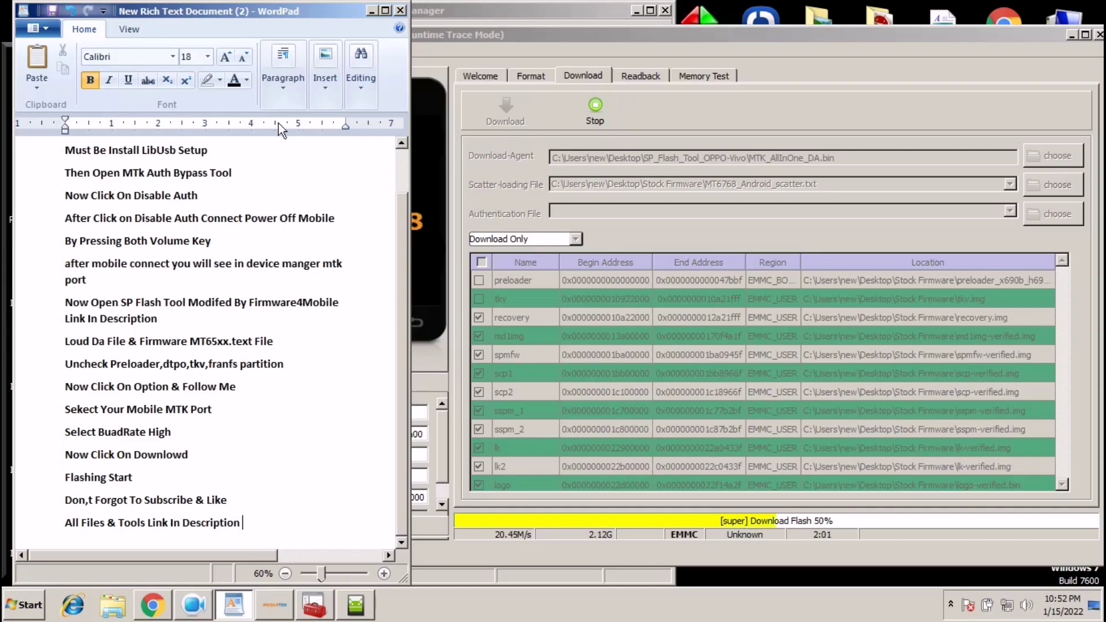
{"action": "left_click", "coordinate": [451, 37]}
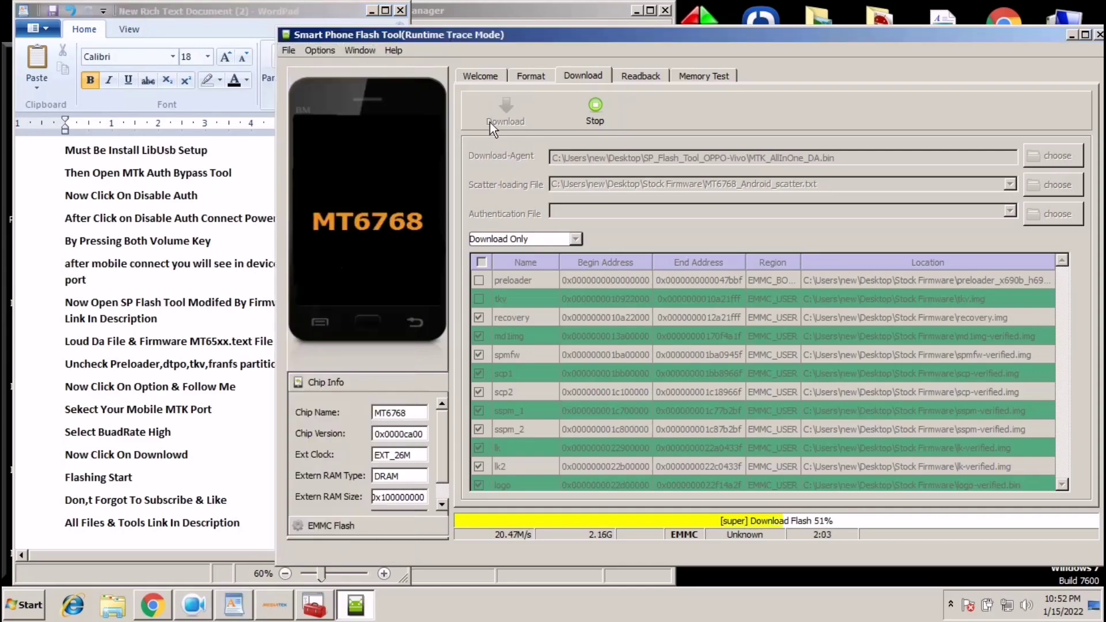
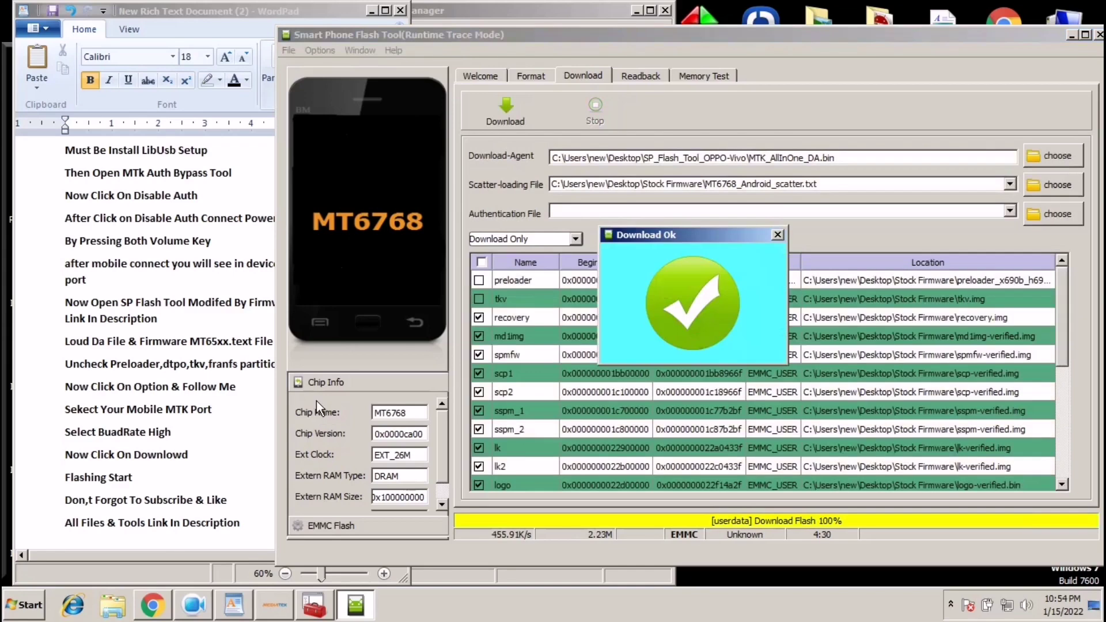
Dismiss the download completion dialog and close Smart Phone Flash Tool.
{"action": "left_click", "coordinate": [777, 235]}
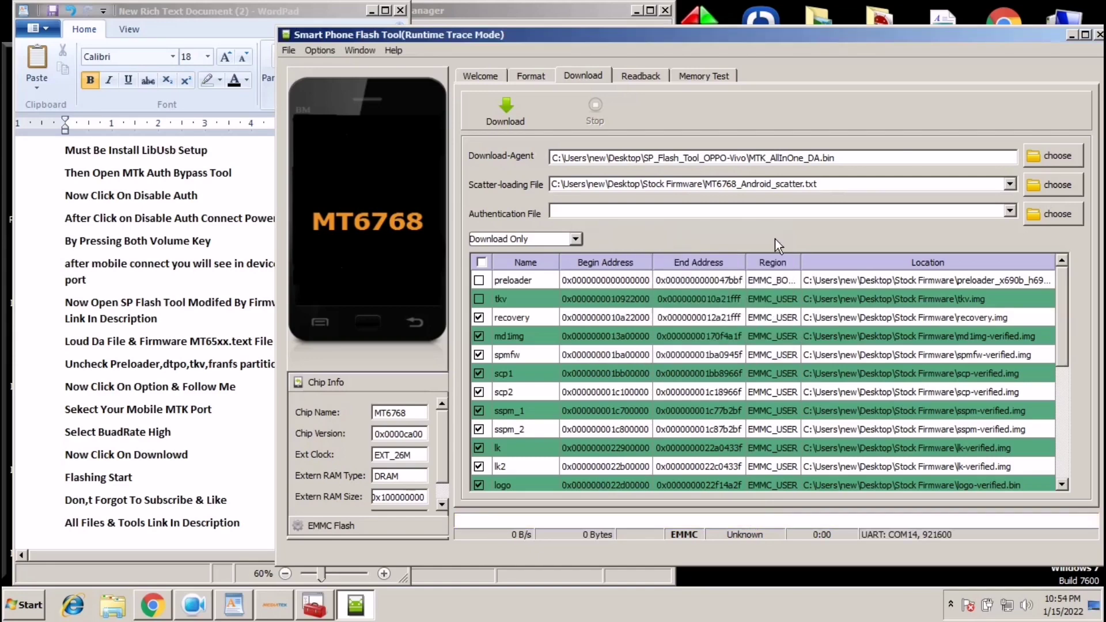
{"action": "left_click", "coordinate": [1098, 34]}
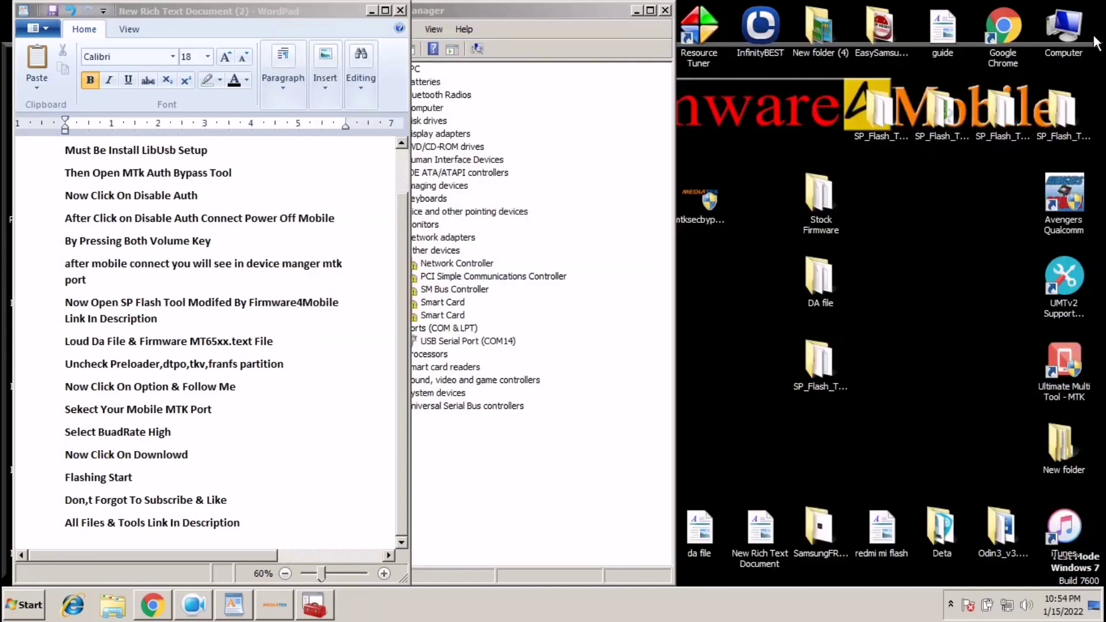
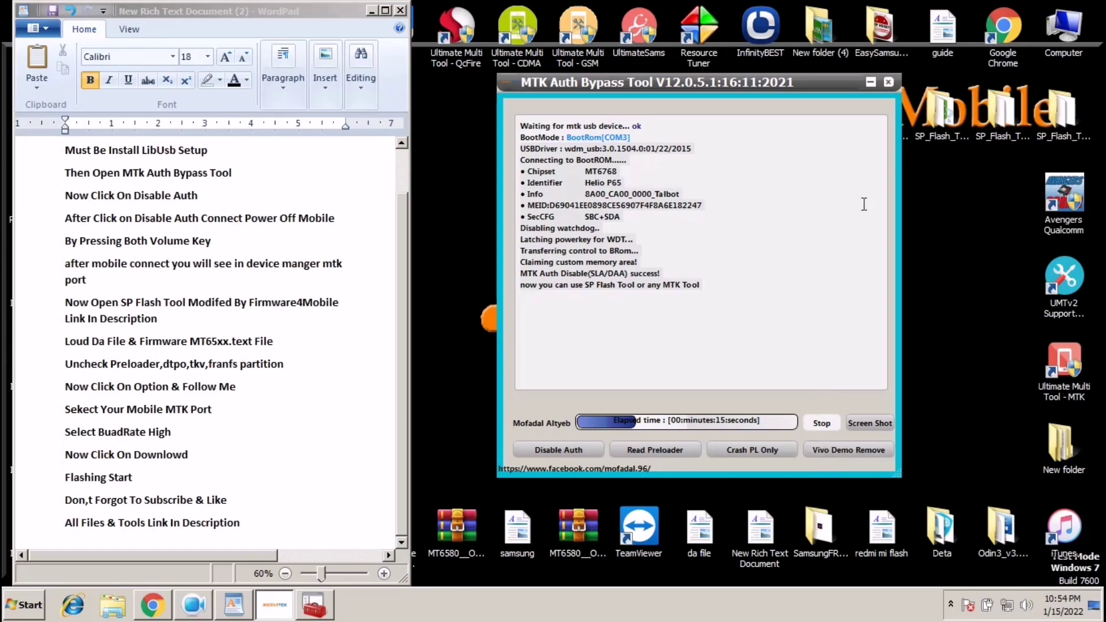
Close MTK Auth Bypass Tool and maximize the WordPad window with the flashing instructions.
{"action": "left_click", "coordinate": [890, 82]}
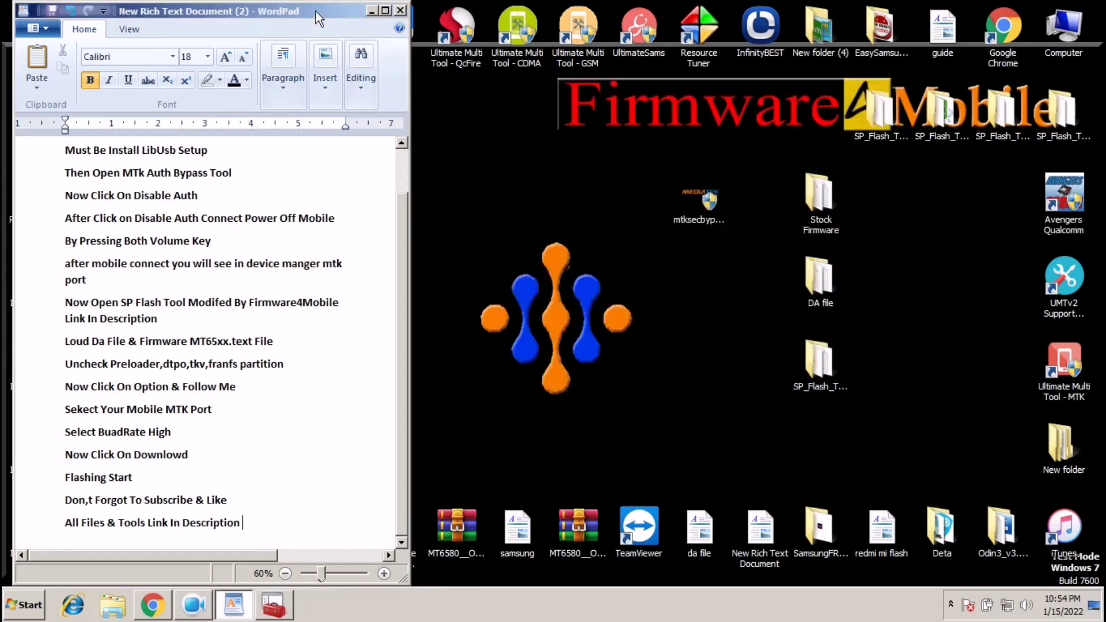
{"action": "left_click_drag", "start_coordinate": [316, 11], "coordinate": [316, 34]}
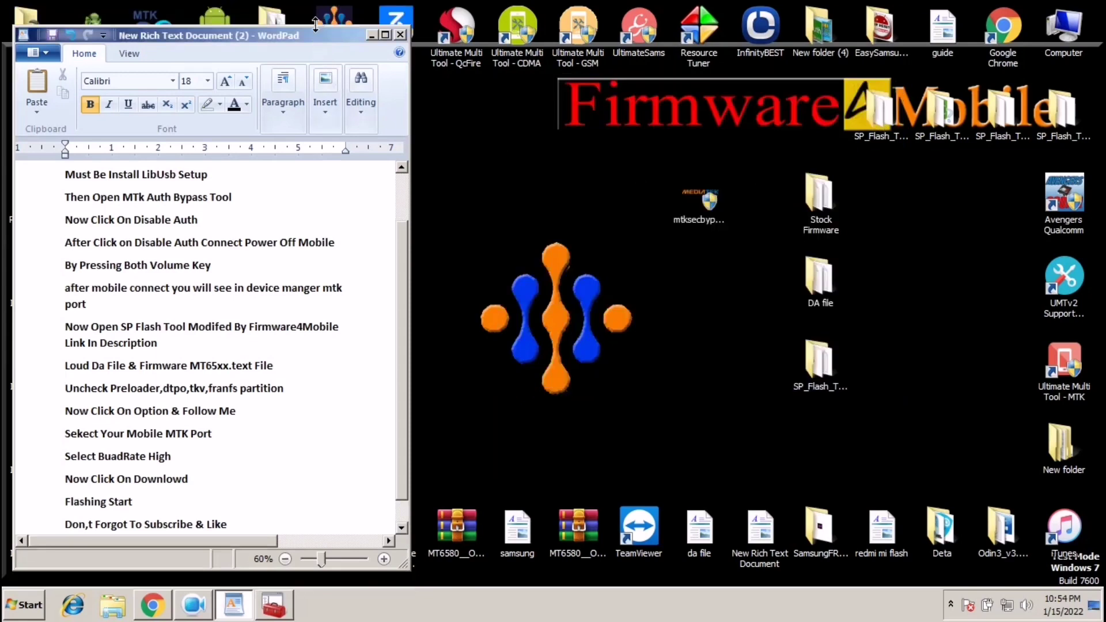
{"action": "left_click", "coordinate": [388, 33]}
Clear all the flashing instructions from the document and set the page zoom to 110%.
{"action": "left_click_drag", "start_coordinate": [576, 542], "coordinate": [332, 127]}
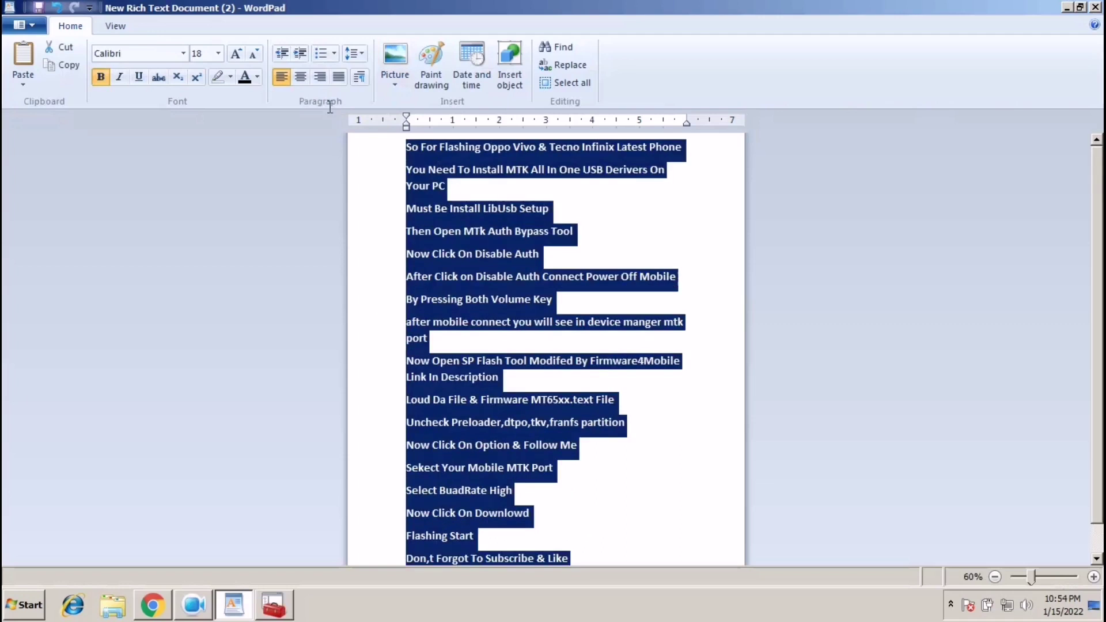
{"action": "left_click", "coordinate": [1094, 577]}
{"action": "left_click", "coordinate": [1094, 577]}
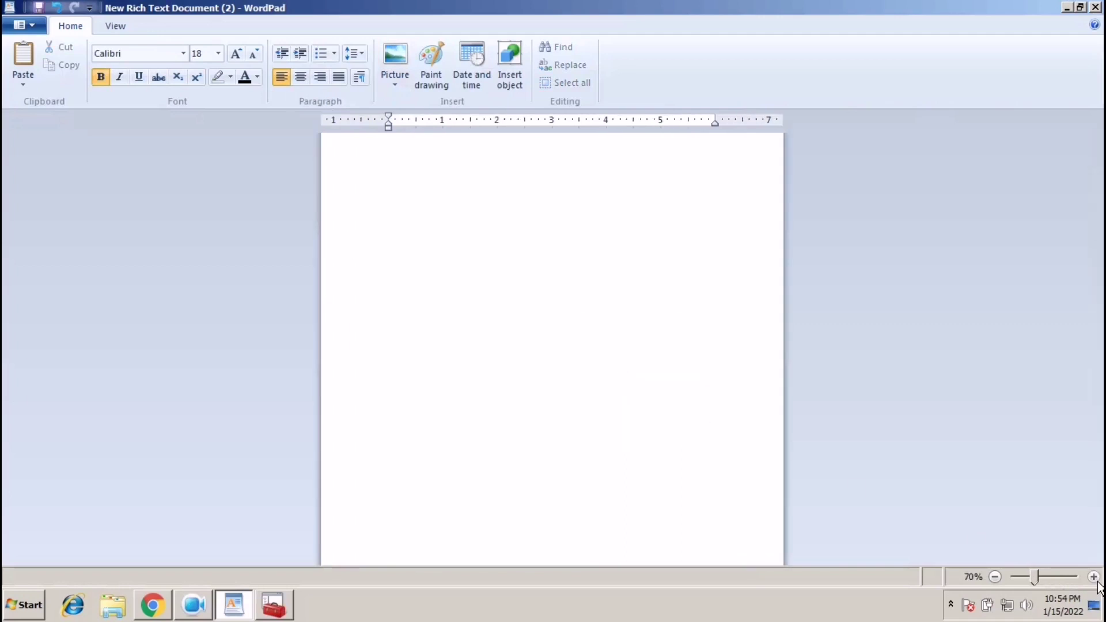
{"action": "left_click", "coordinate": [1093, 577]}
{"action": "left_click", "coordinate": [1094, 577]}
{"action": "left_click", "coordinate": [1094, 577]}
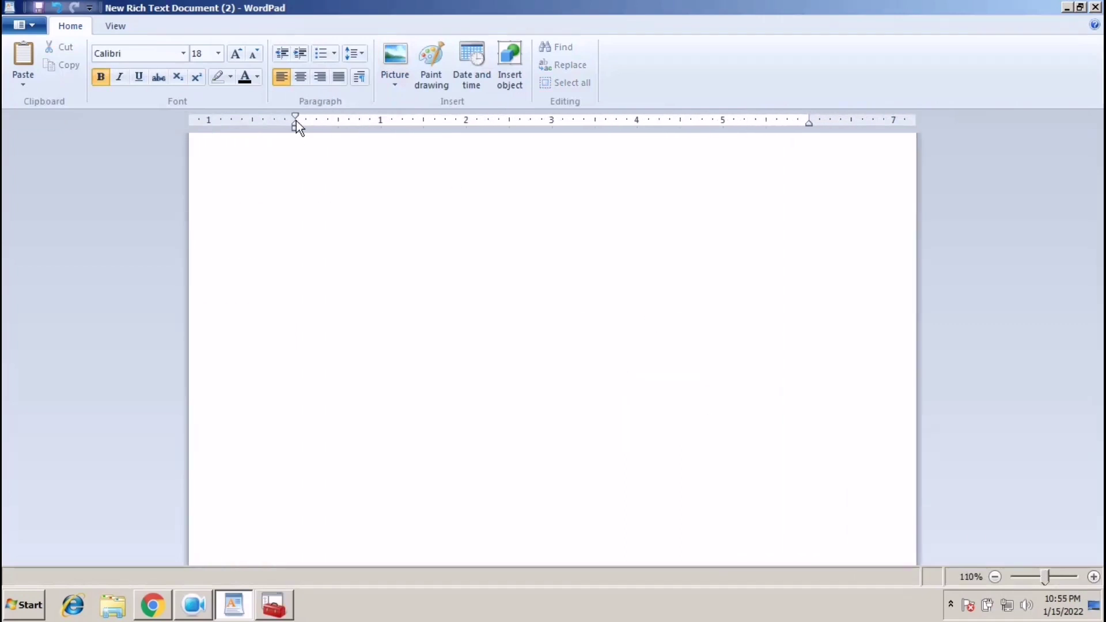
Write the centred closing text "i Hope You Understand For Any Help You Can Ask In Comment Section".
{"action": "left_click", "coordinate": [295, 79]}
{"action": "type", "text": "i Hope "}
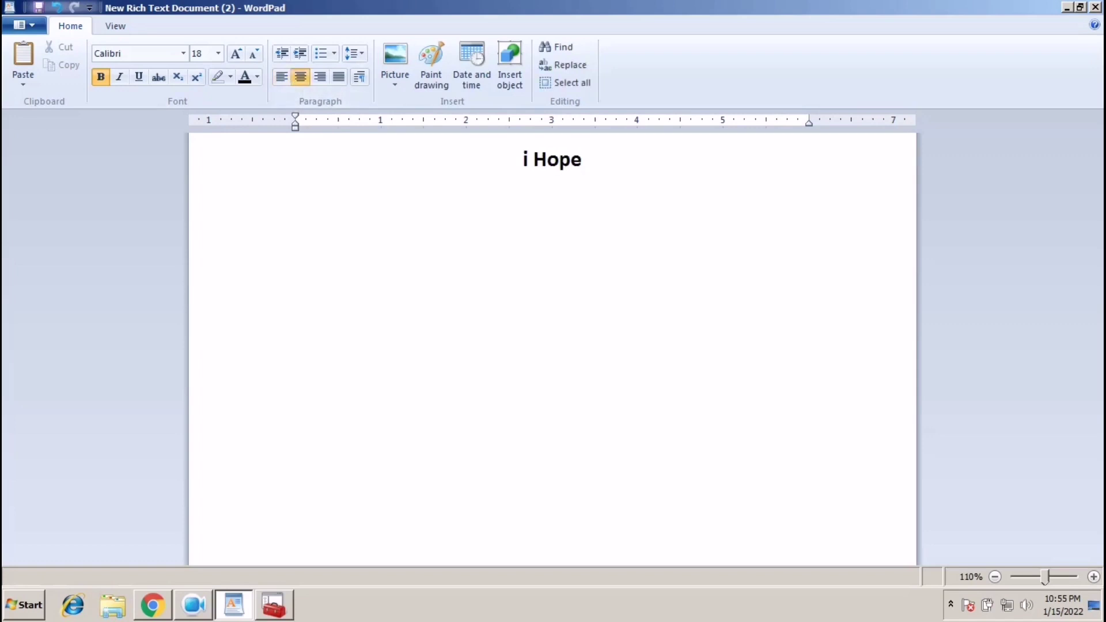
{"action": "type", "text": "You "}
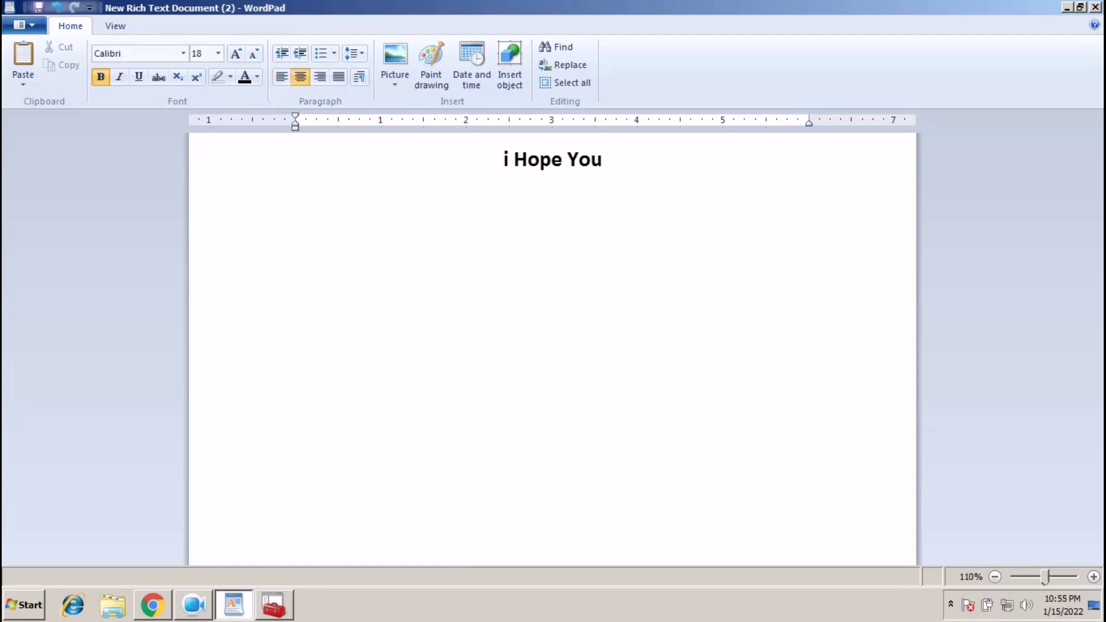
{"action": "type", "text": "Unders"}
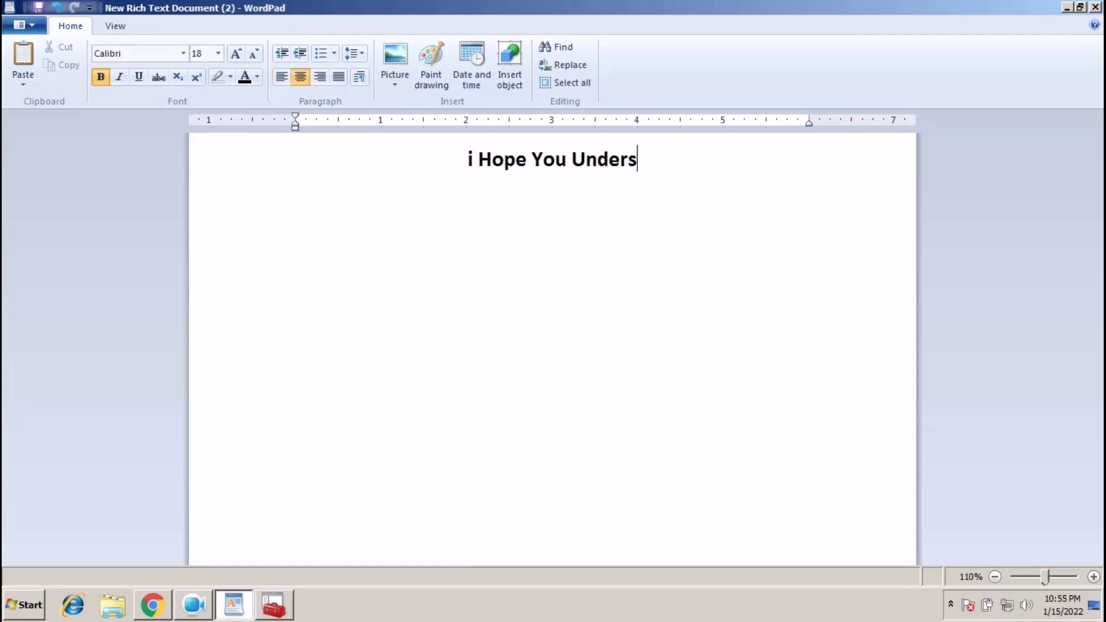
{"action": "type", "text": "tand"}
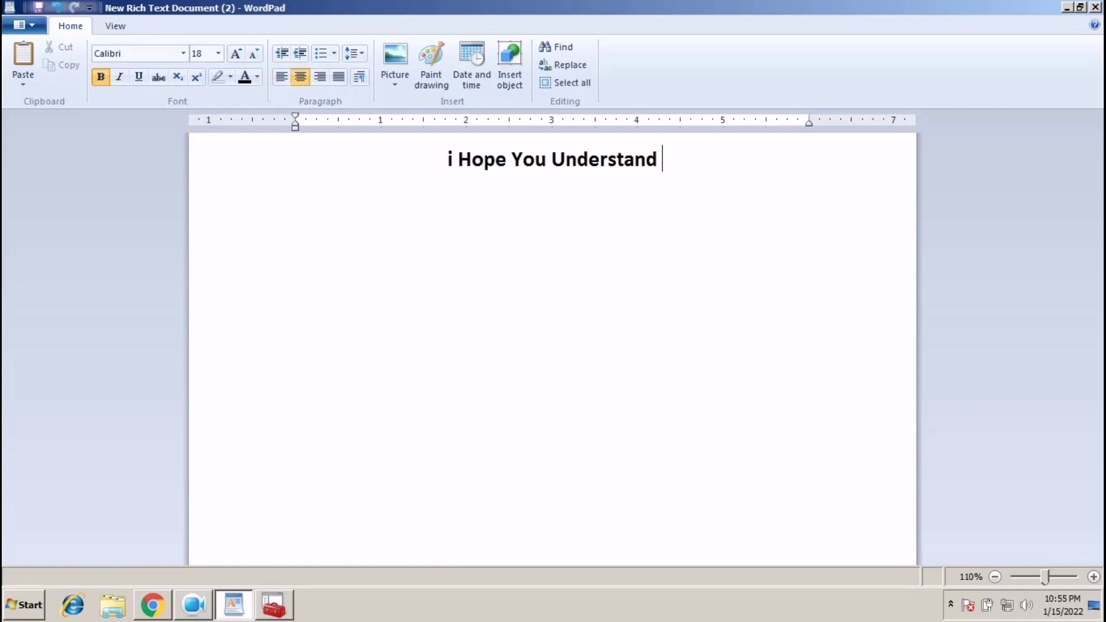
{"action": "type", "text": " For A"}
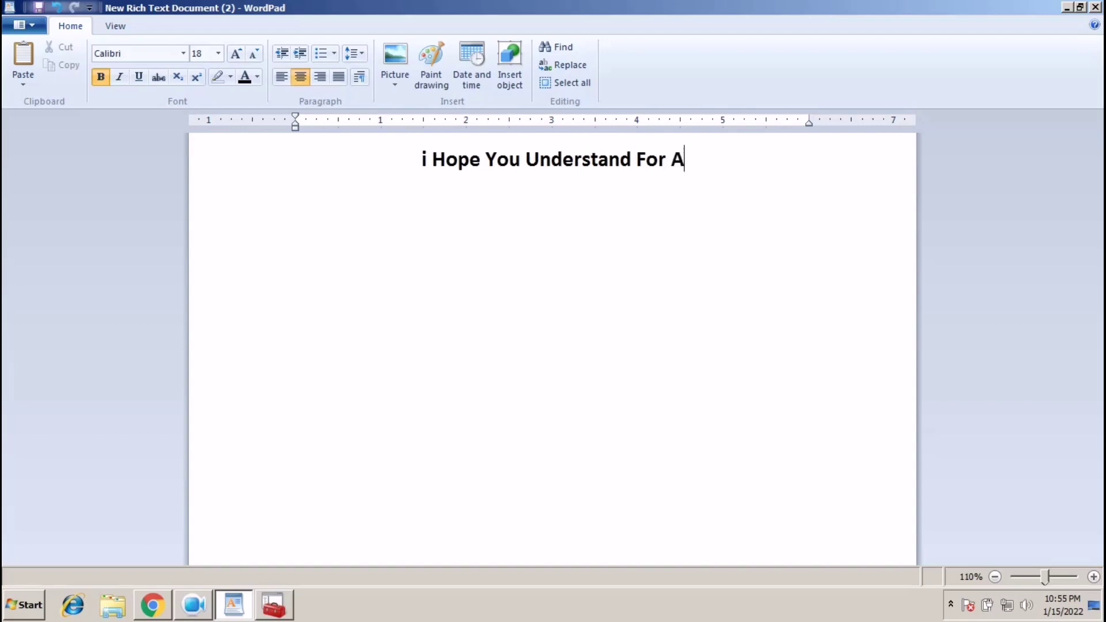
{"action": "type", "text": "ny Help "}
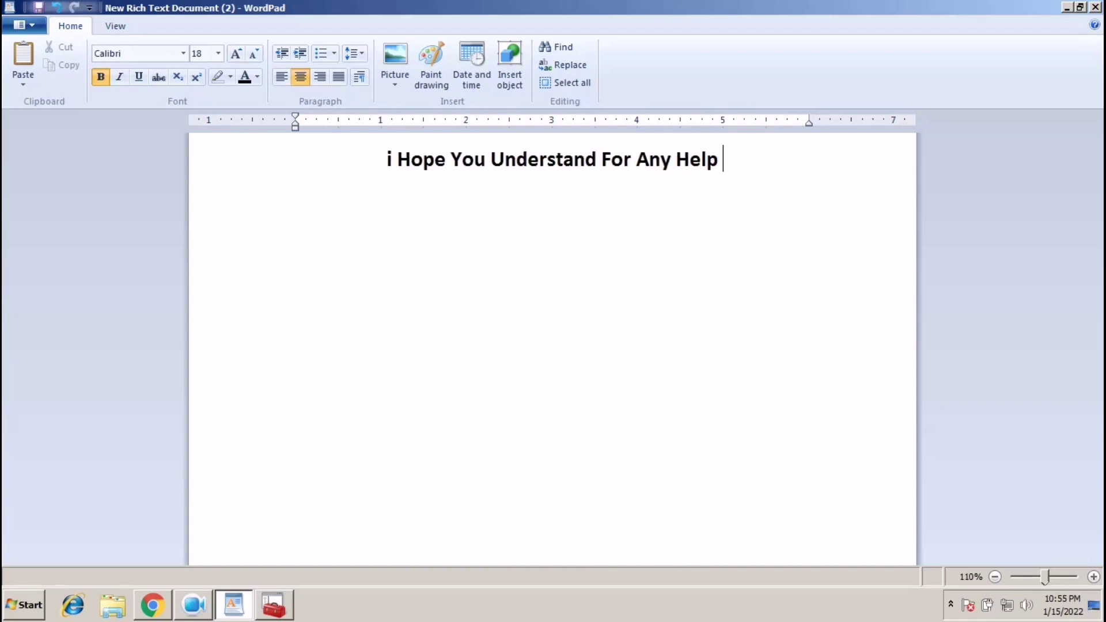
{"action": "type", "text": "Y"}
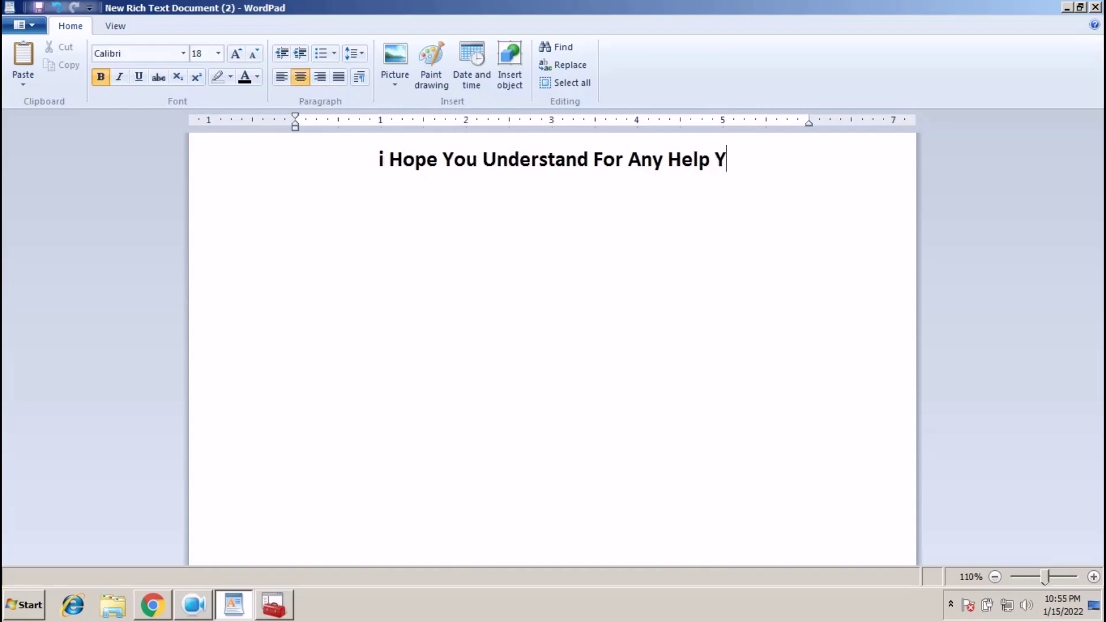
{"action": "type", "text": "ou Can "}
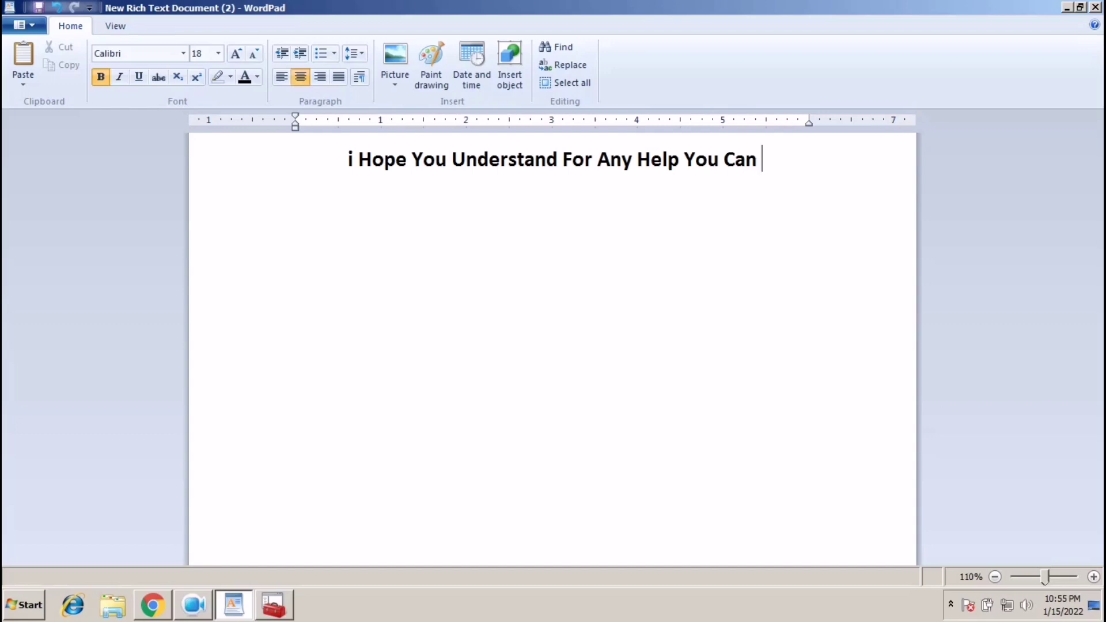
{"action": "type", "text": "Ask I"}
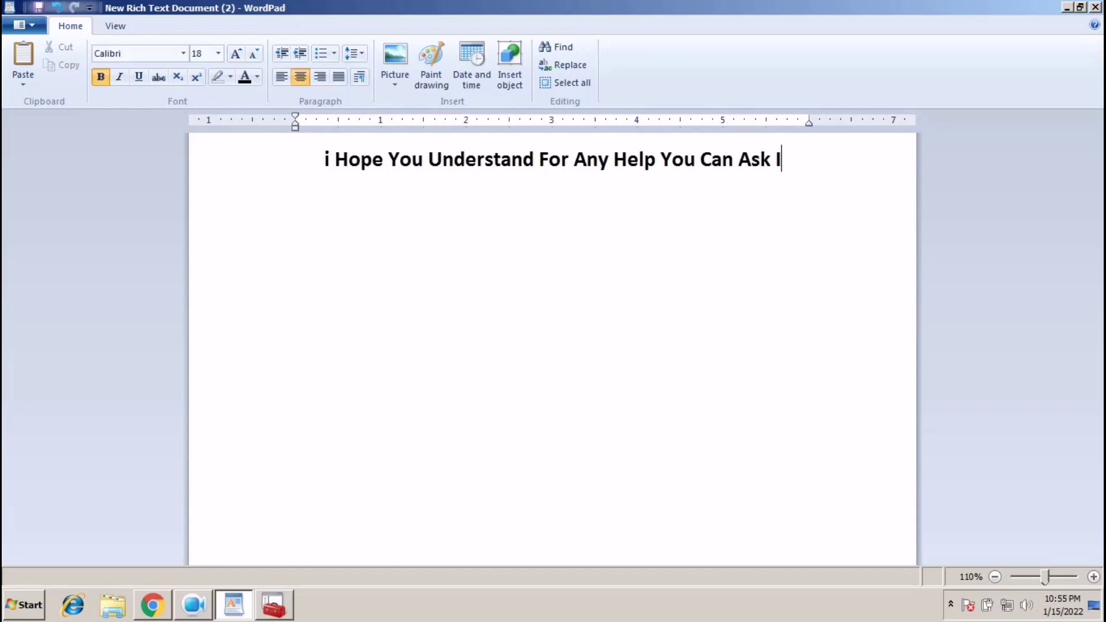
{"action": "type", "text": "n "}
{"action": "type", "text": "Co"}
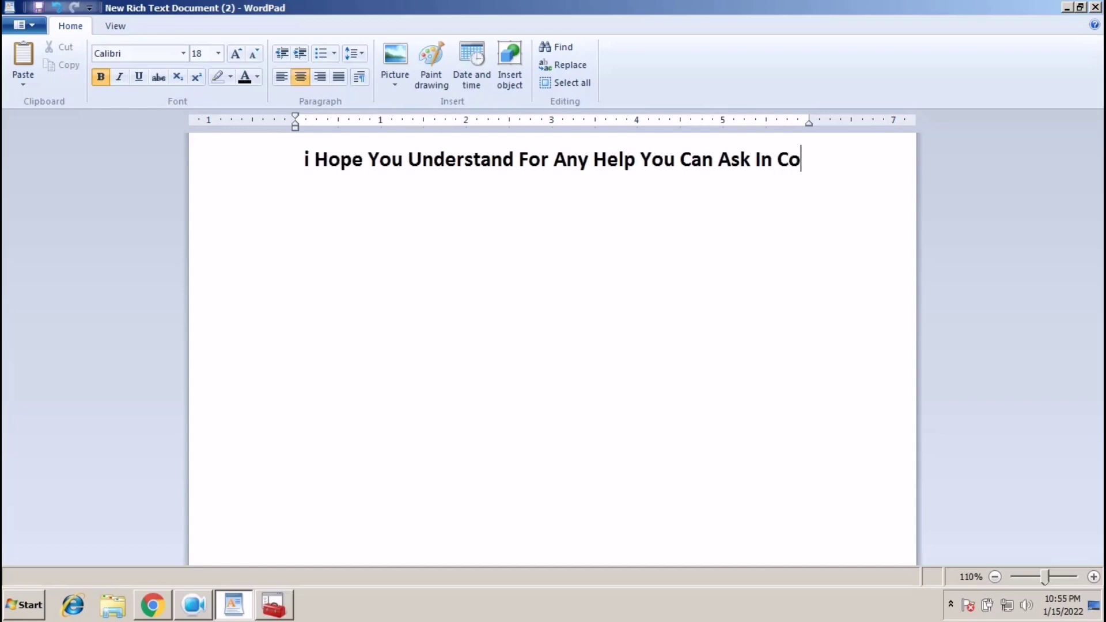
{"action": "type", "text": "mment Section"}
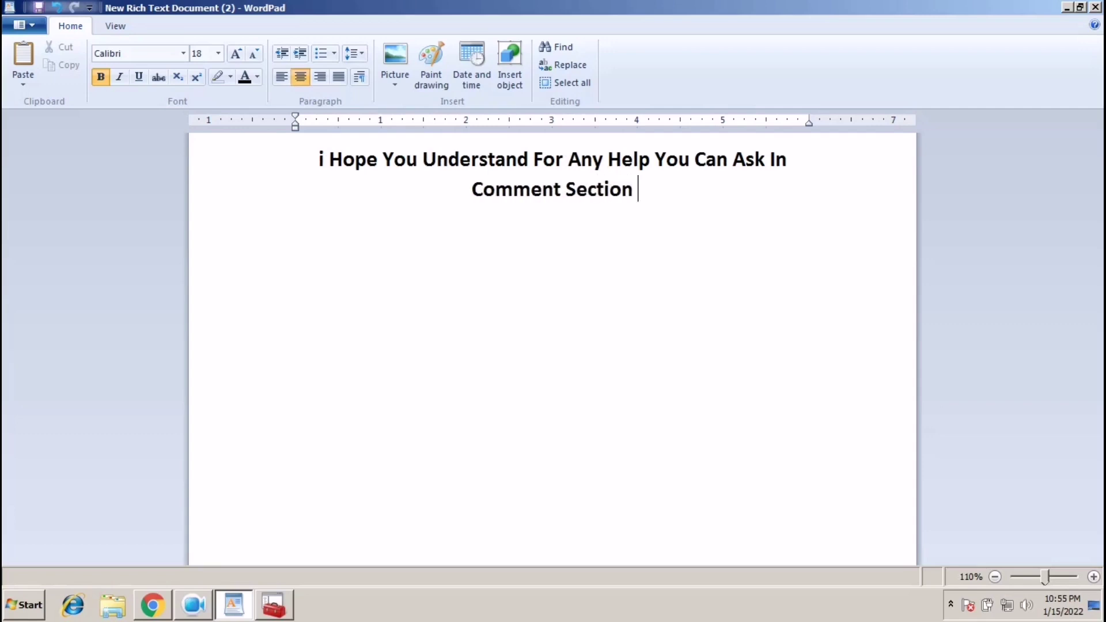
Add a second centred paragraph reading "Again I Rec Don,t Forgot To Subscribe My Channal".
{"action": "key", "text": "Return"}
{"action": "type", "text": "Again Irec"}
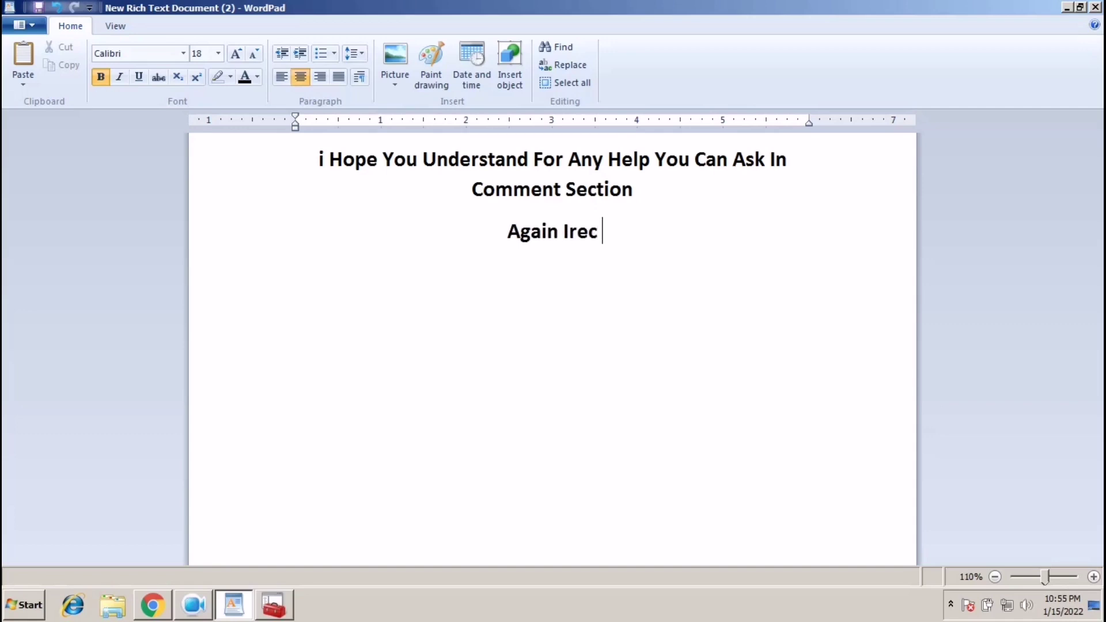
{"action": "key", "text": "BackSpace"}
{"action": "key", "text": "BackSpace"}
{"action": "key", "text": "BackSpace"}
{"action": "type", "text": "R"}
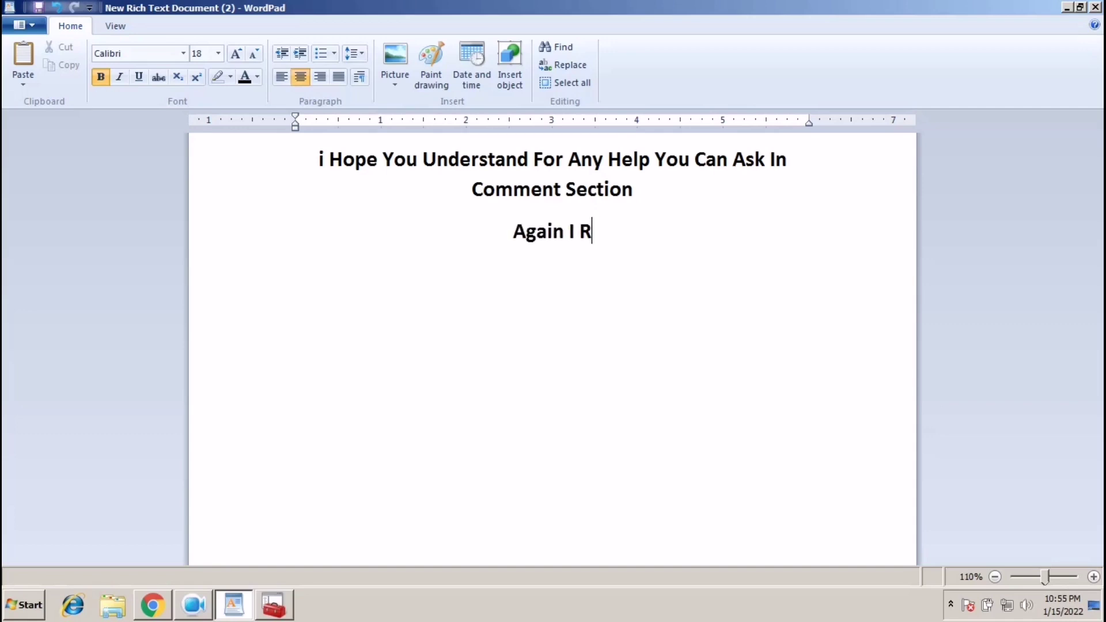
{"action": "type", "text": "ec Do"}
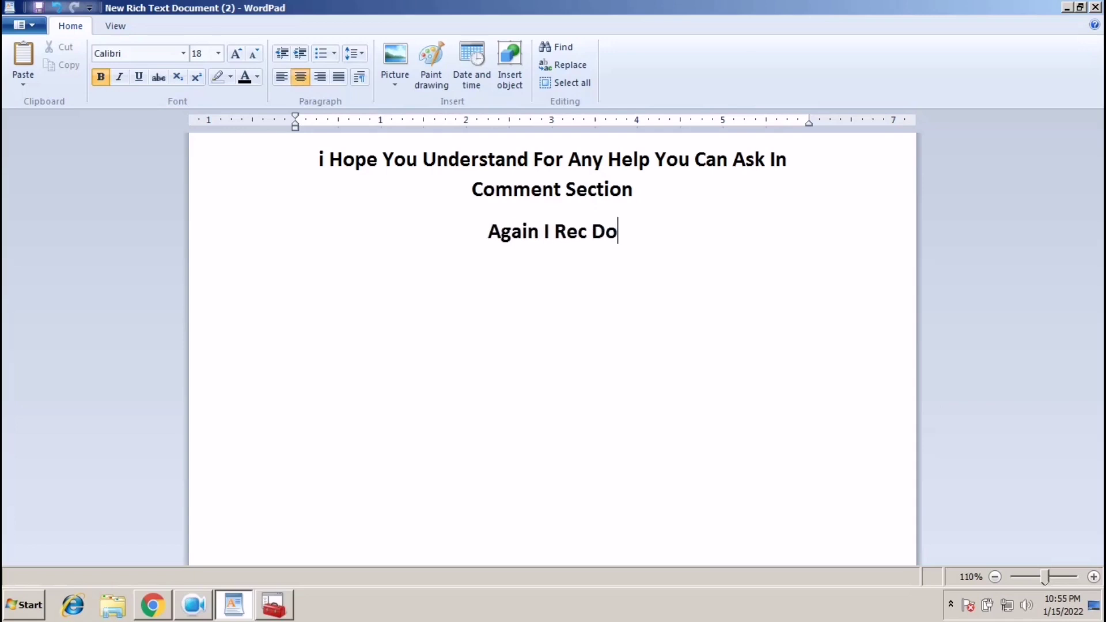
{"action": "type", "text": "n,t For"}
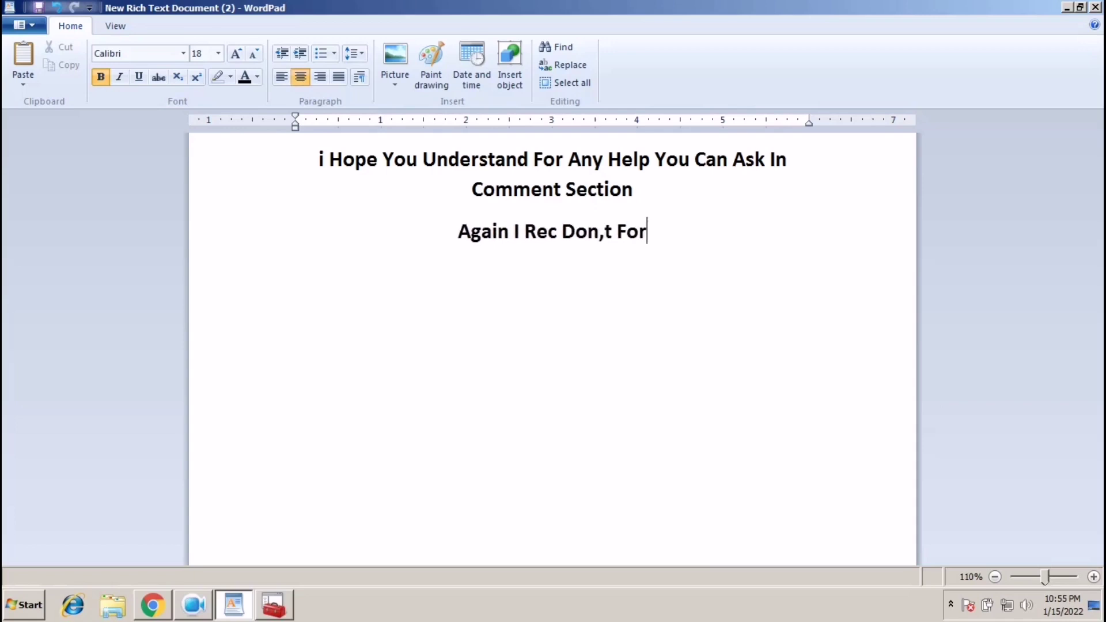
{"action": "type", "text": "got To "}
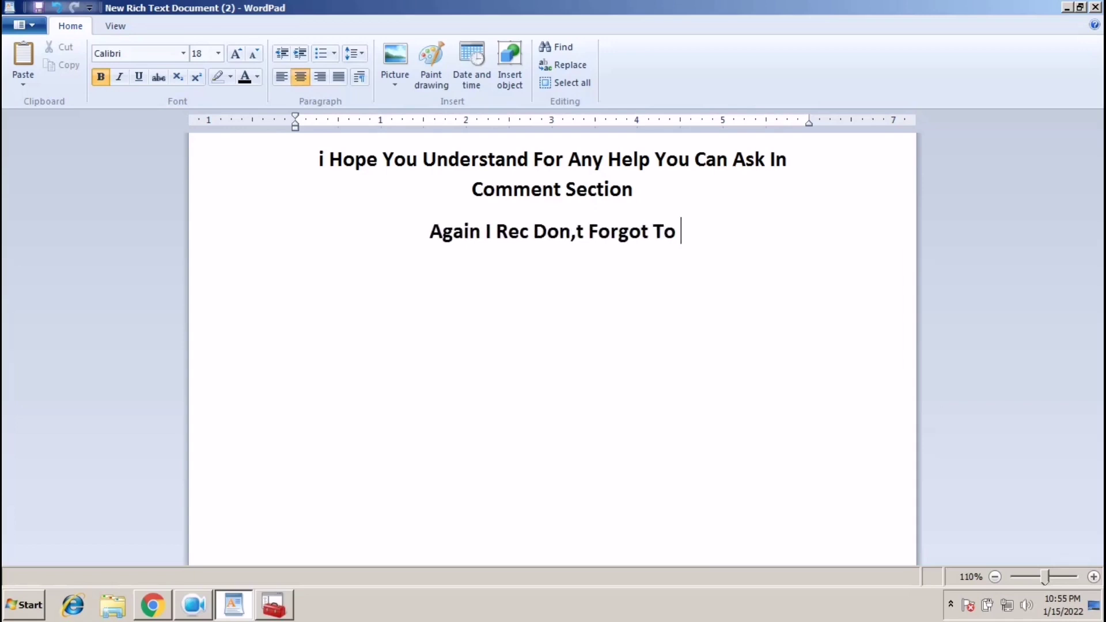
{"action": "type", "text": "Subsc"}
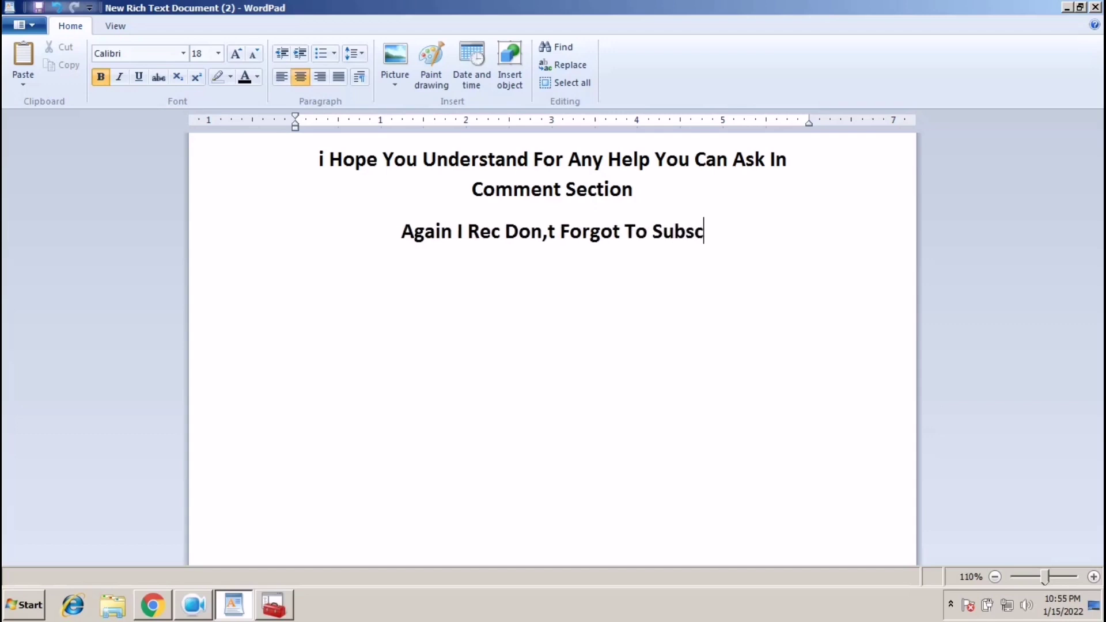
{"action": "type", "text": "ribe M"}
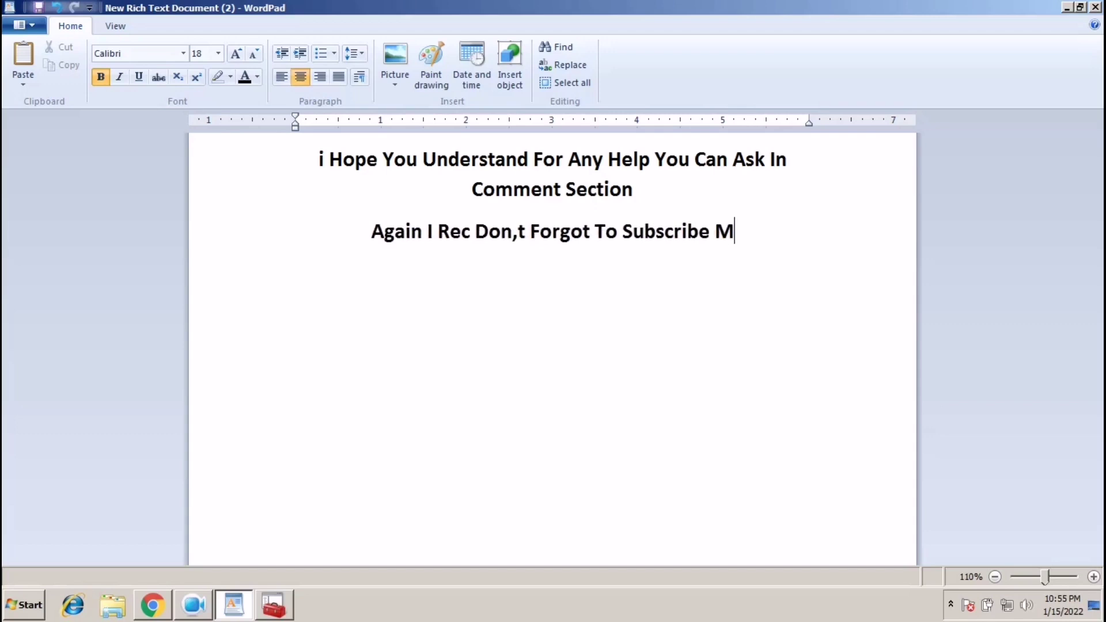
{"action": "type", "text": "y Channak"}
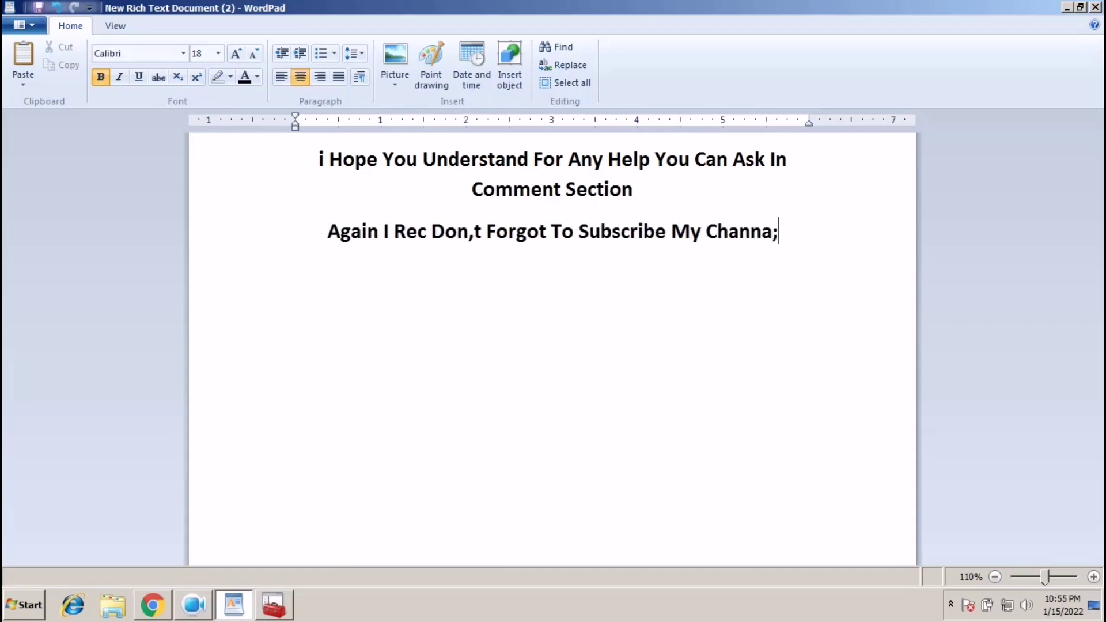
{"action": "key", "text": "BackSpace"}
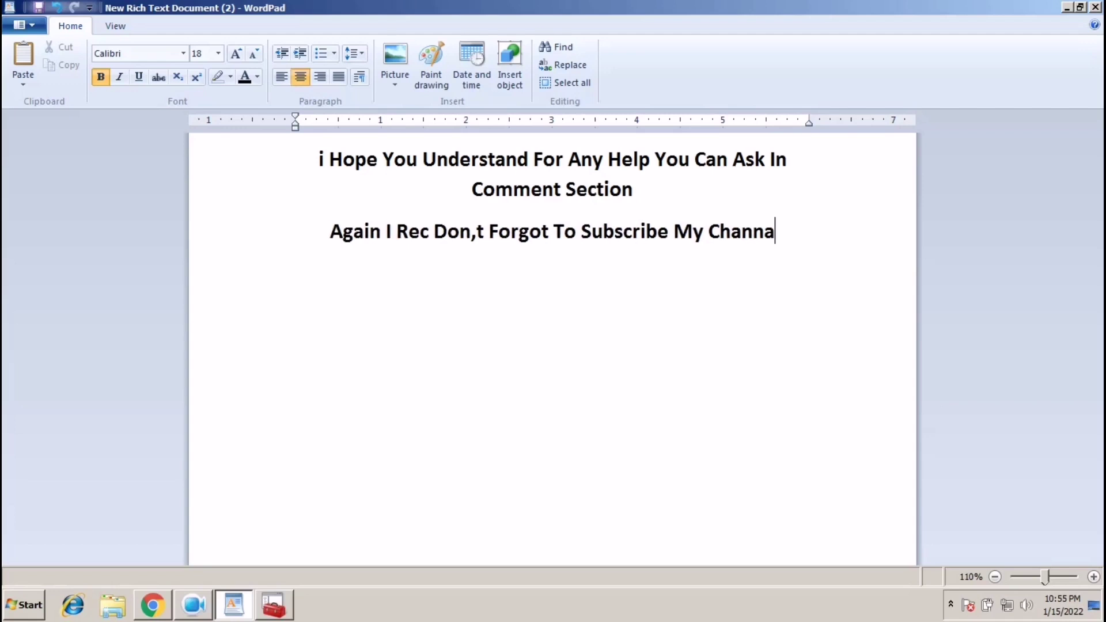
{"action": "type", "text": "l"}
Close the WordPad document without saving its changes and refresh the desktop.
{"action": "key", "text": "alt+F4"}
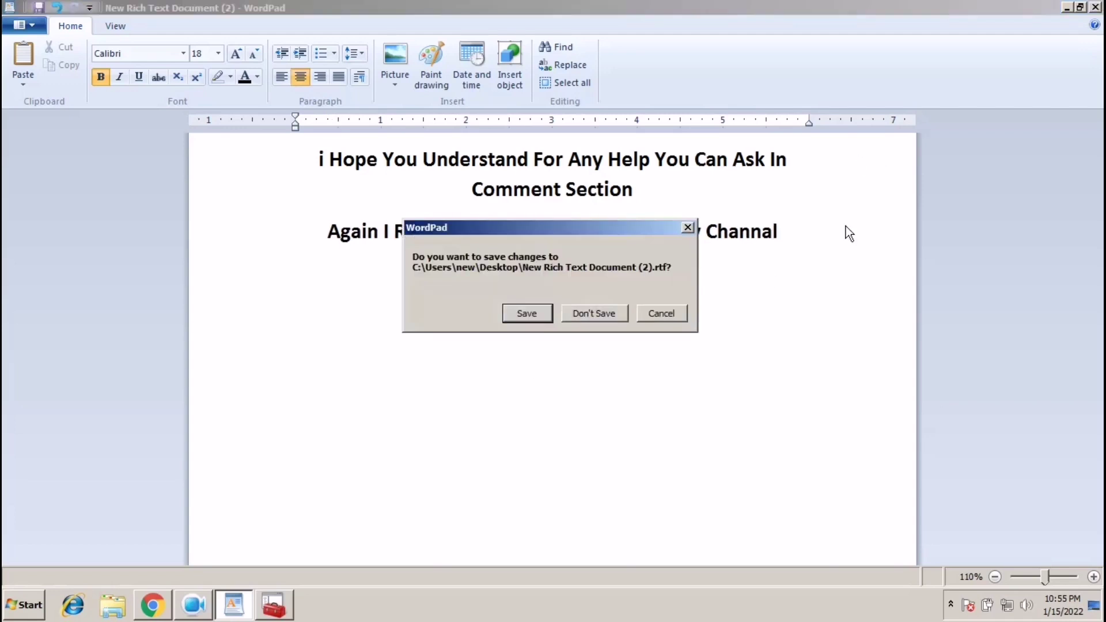
{"action": "left_click", "coordinate": [582, 317]}
{"action": "right_click", "coordinate": [485, 228]}
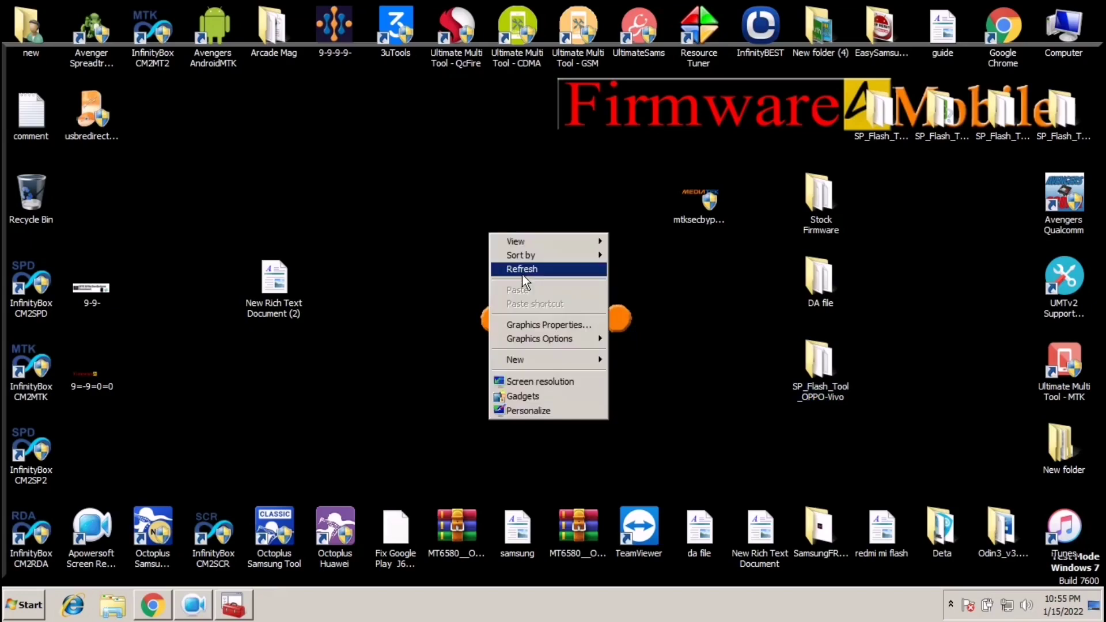
{"action": "left_click", "coordinate": [522, 270]}
{"action": "left_click", "coordinate": [194, 605]}
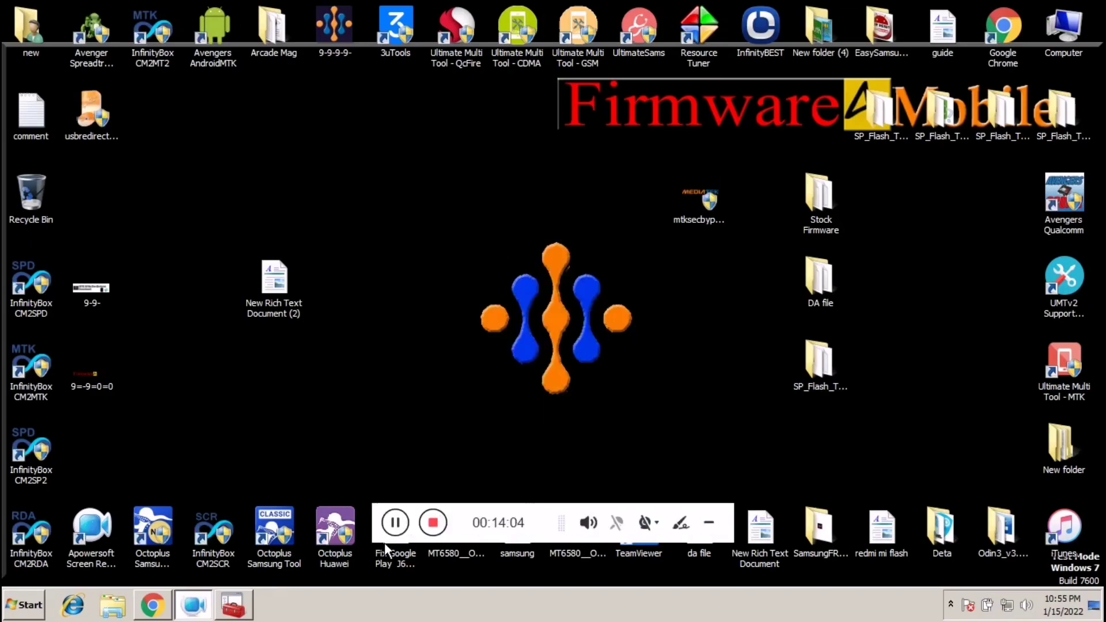